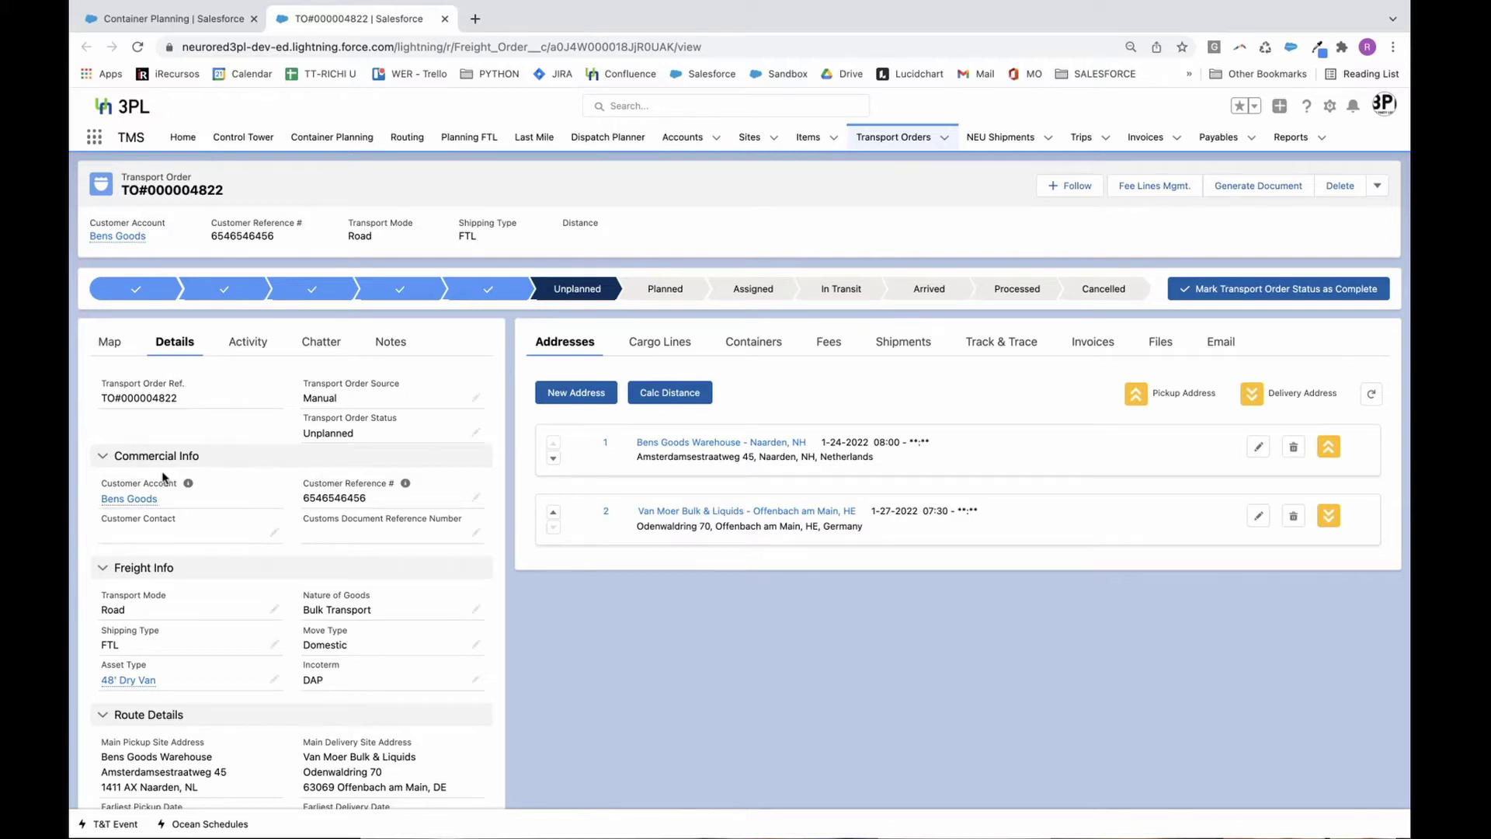
Step: Set the transport order's customer contact to the recent Bens Goods contact and save the record
scroll(164, 477, "down", 2)
scroll(164, 476, "down", 1)
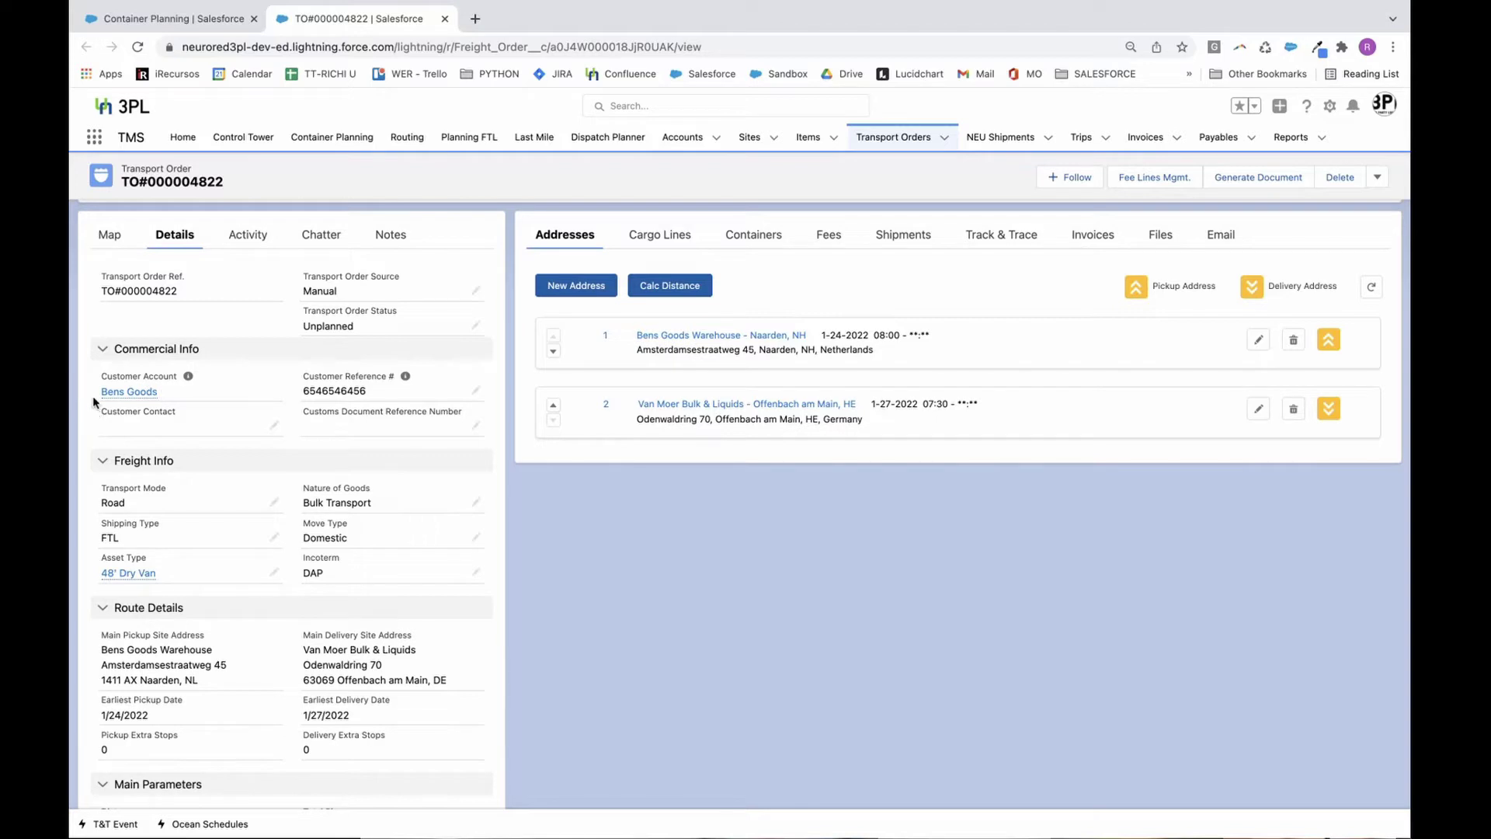
left_click(275, 428)
left_click(248, 475)
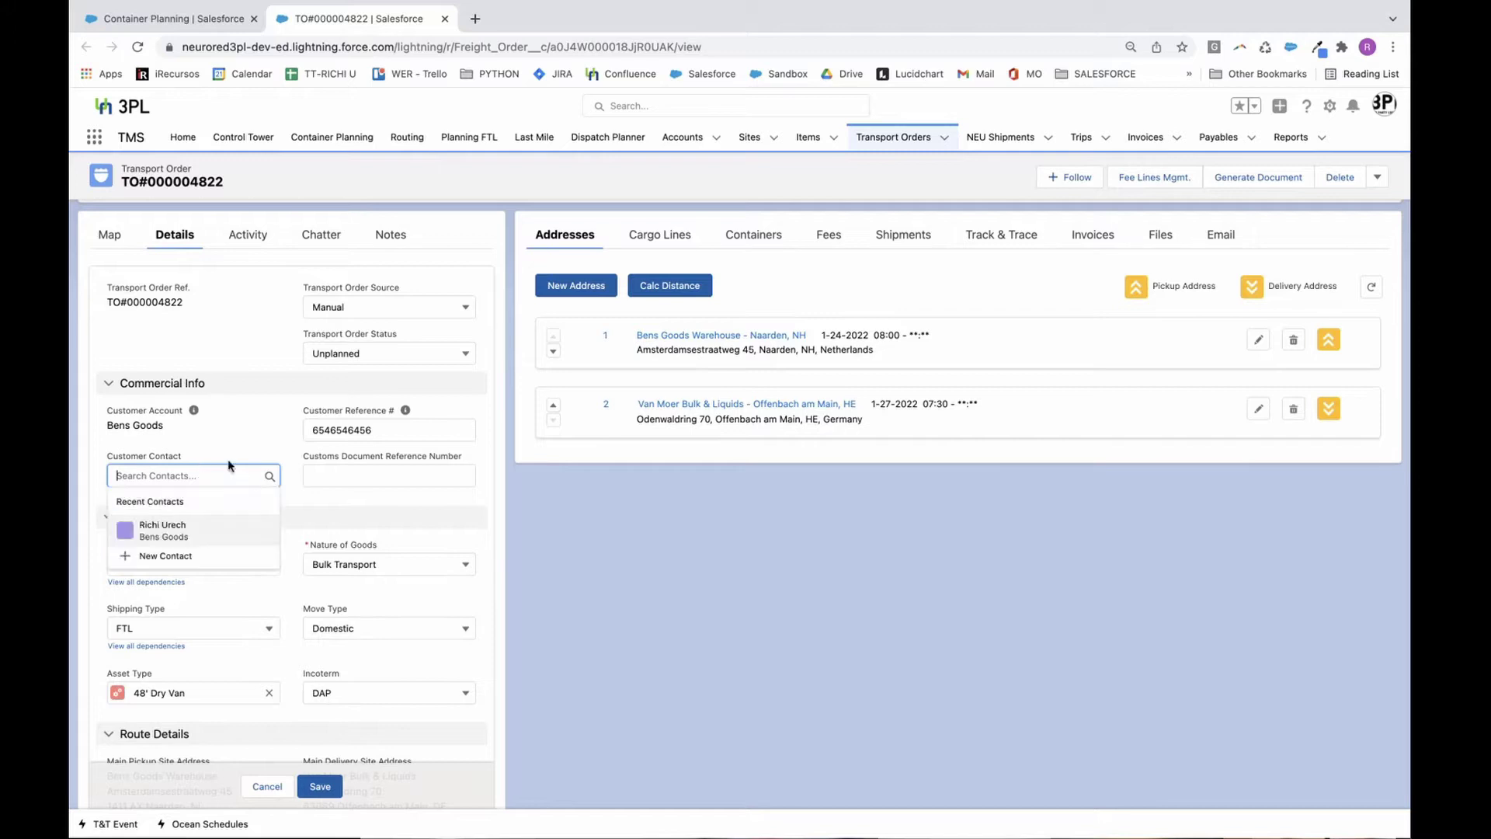
left_click(188, 525)
left_click(320, 786)
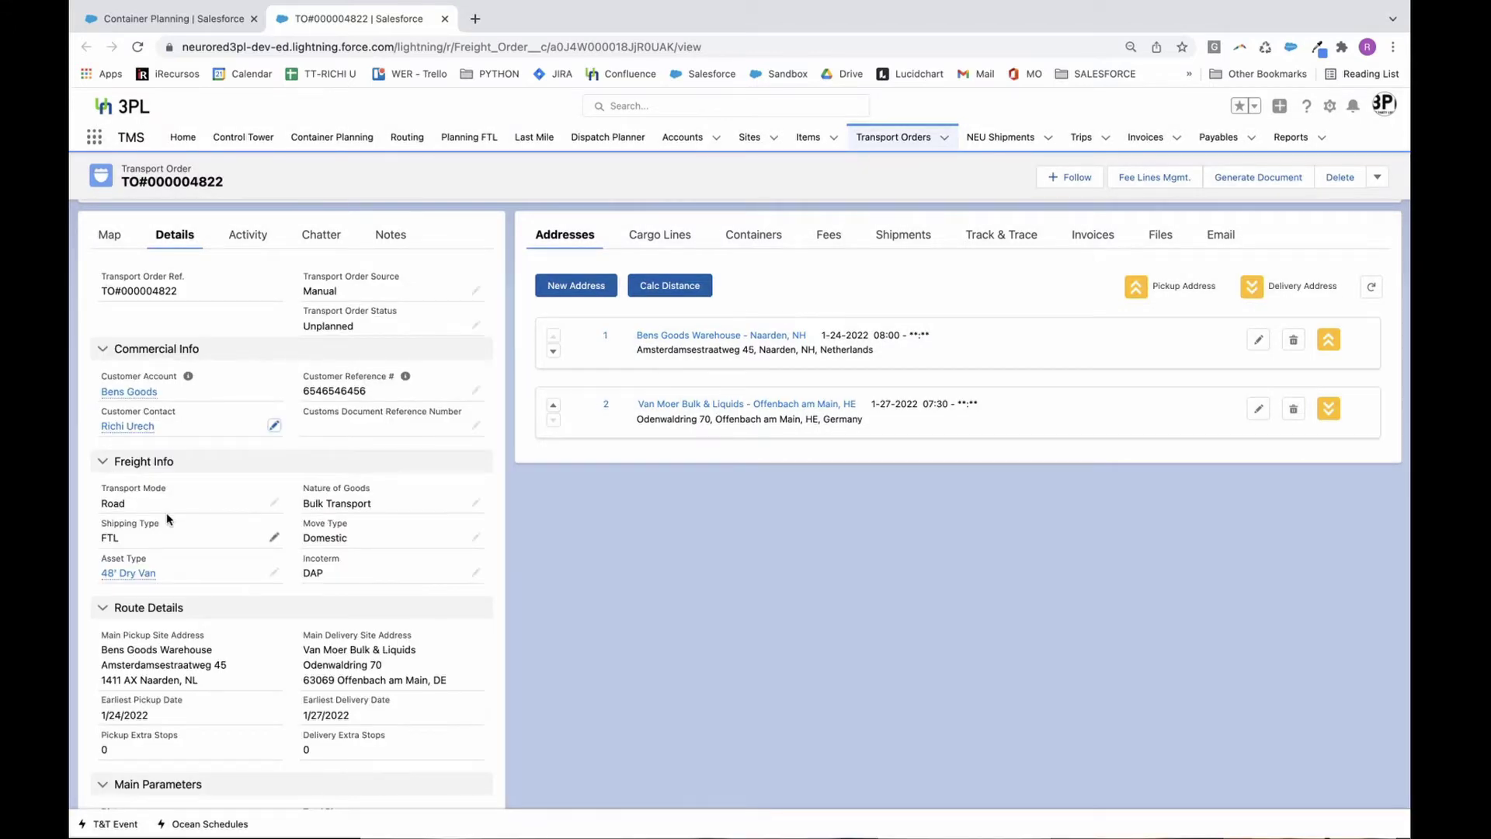
Step: Examine the transport order's freight info, route details, main parameters, billing info and document observations
scroll(166, 513, "down", 1)
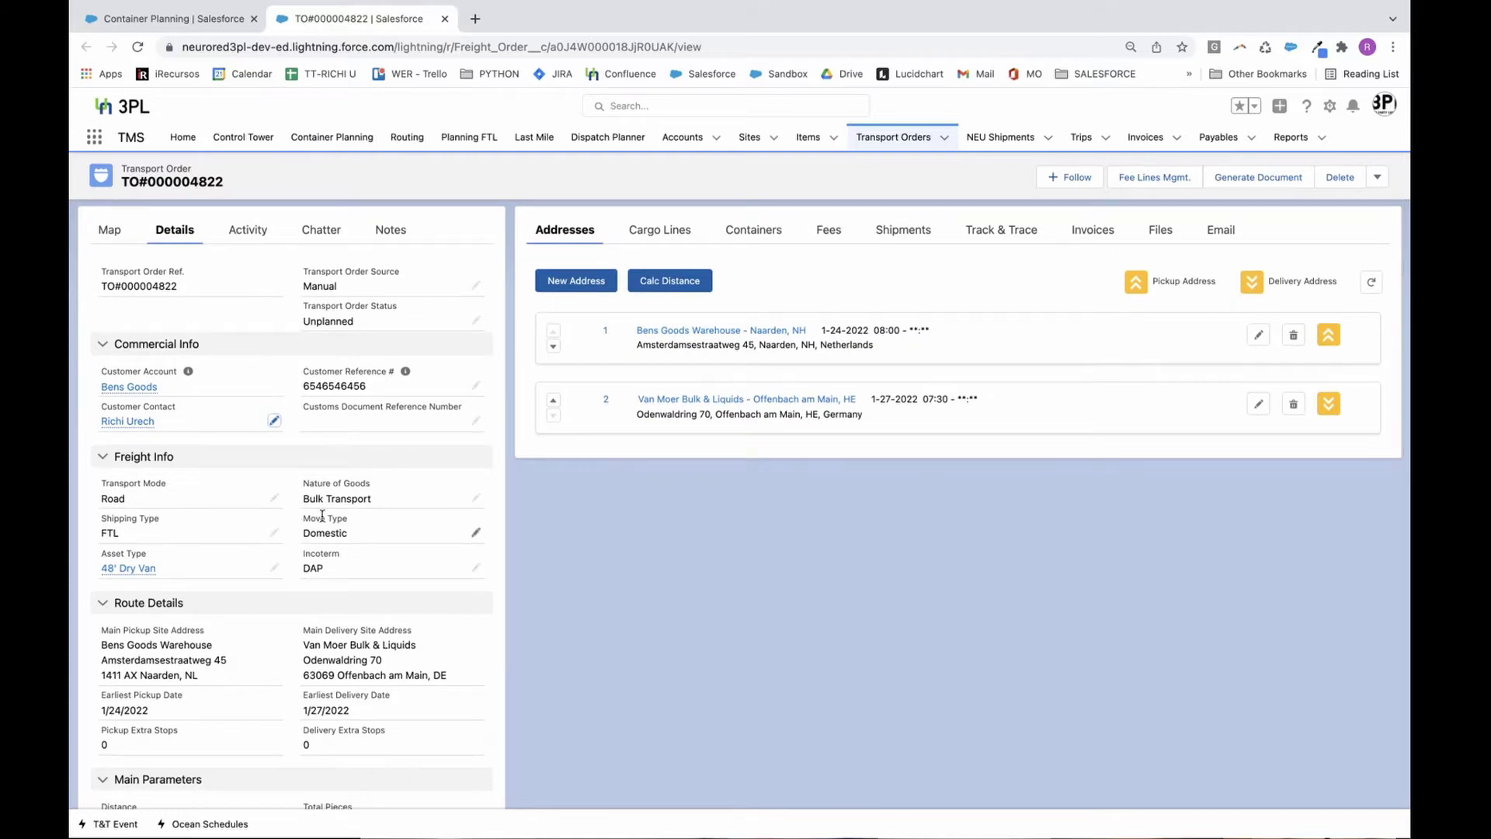
scroll(336, 582, "down", 2)
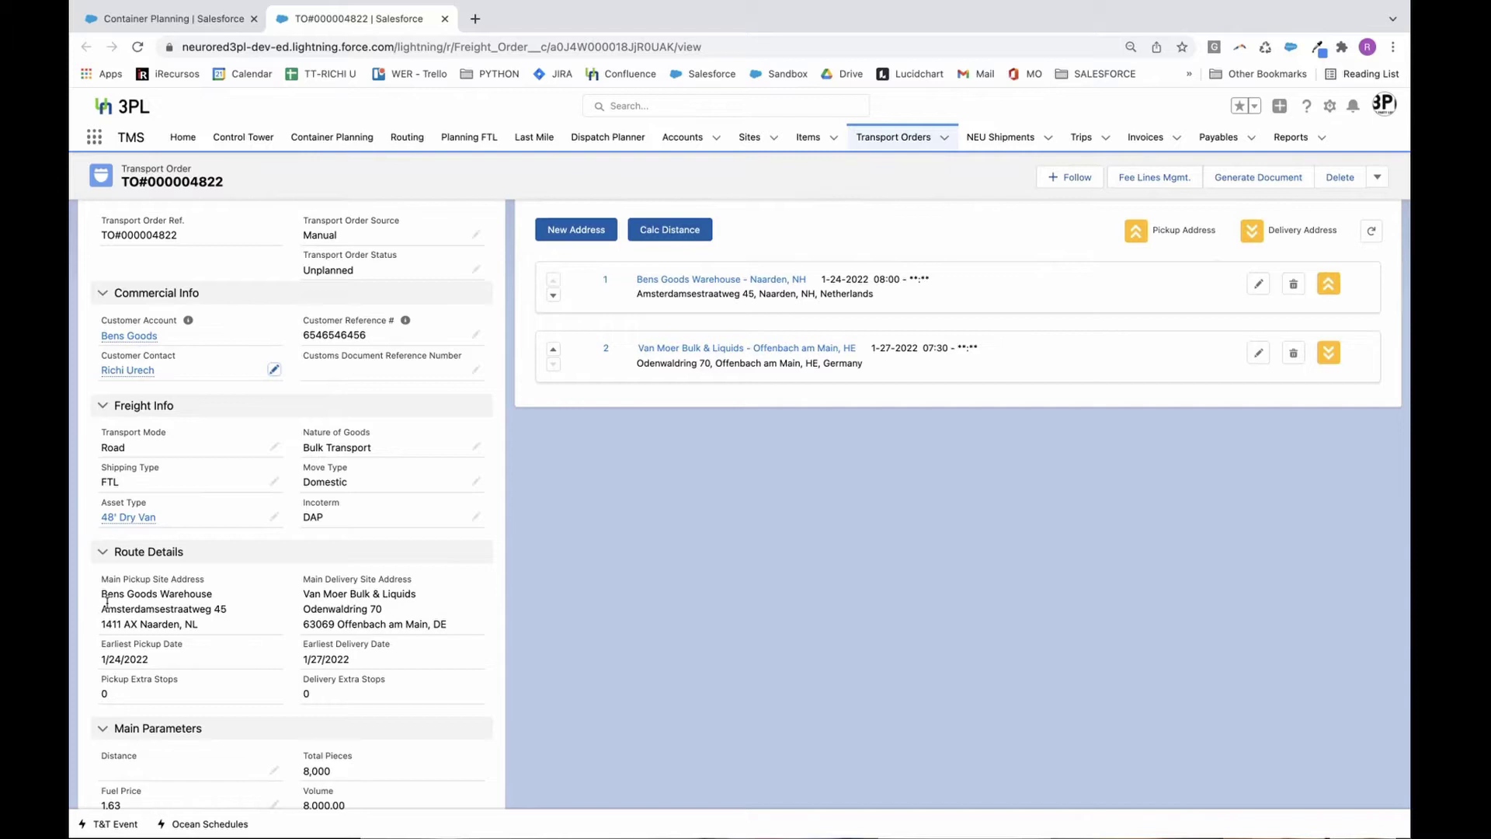
scroll(97, 602, "down", 1)
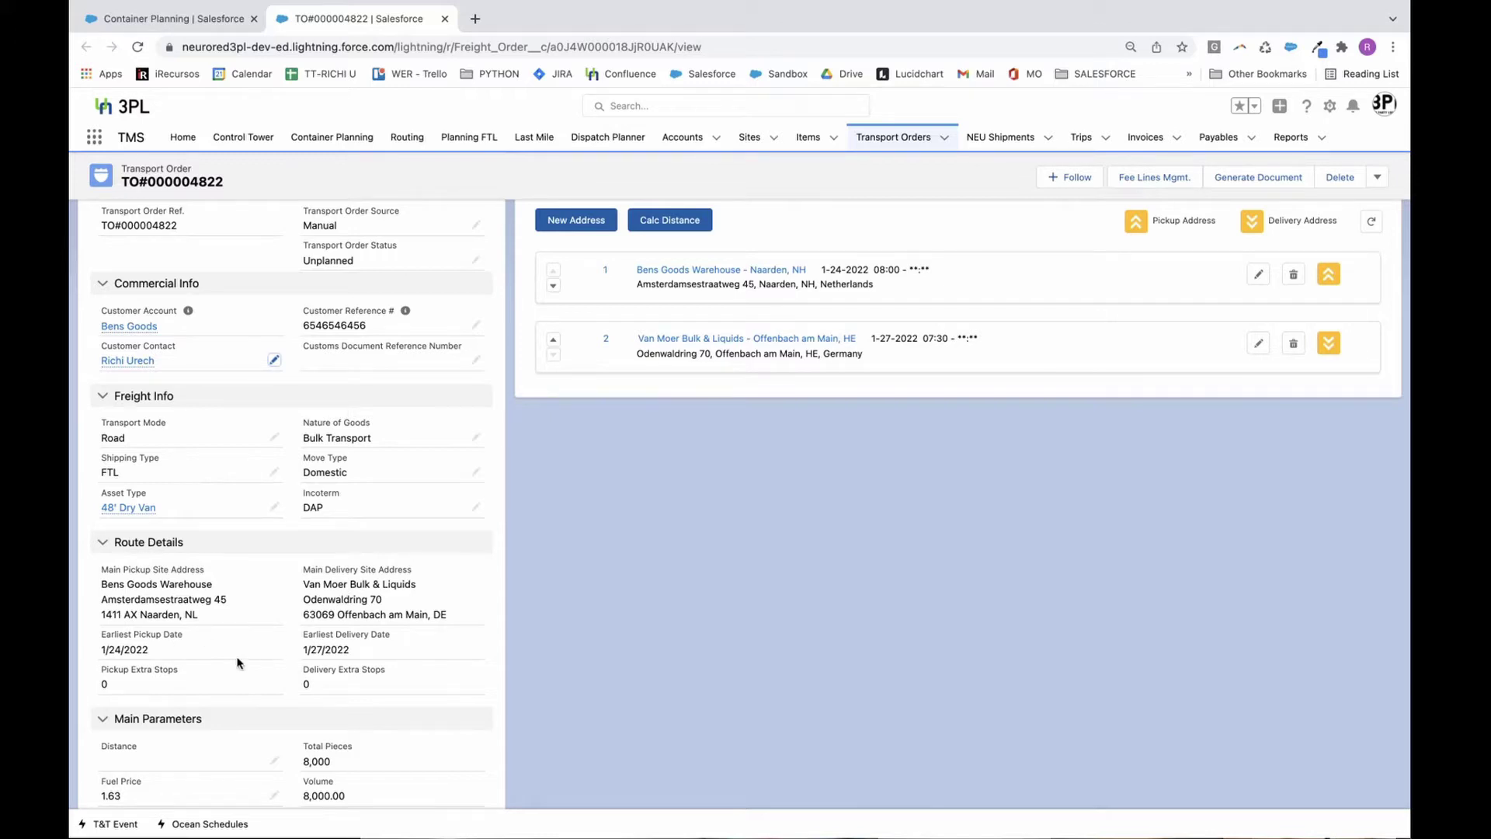
scroll(301, 636, "down", 2)
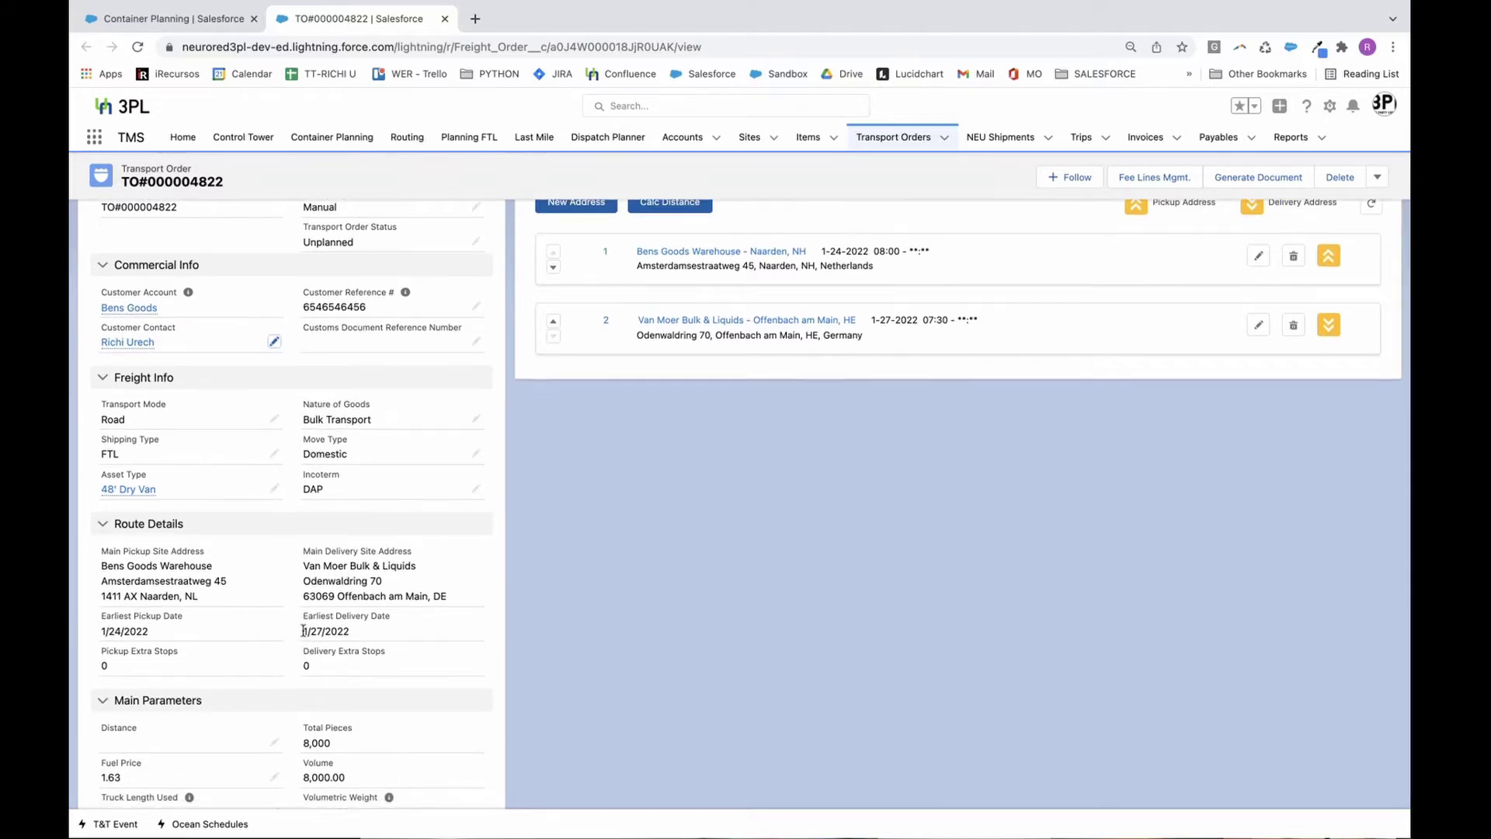
scroll(303, 631, "down", 3)
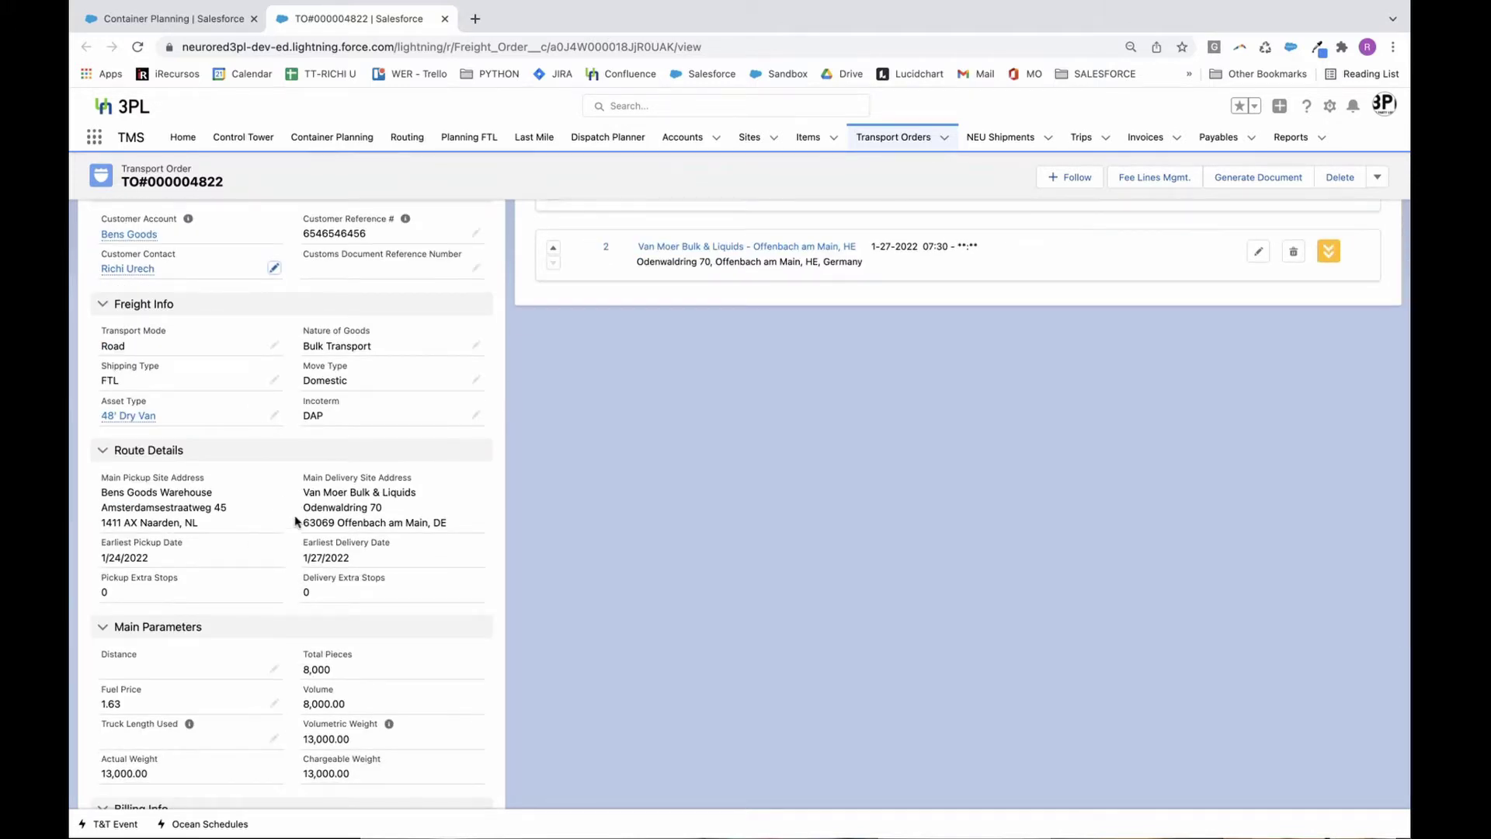
scroll(294, 751, "down", 2)
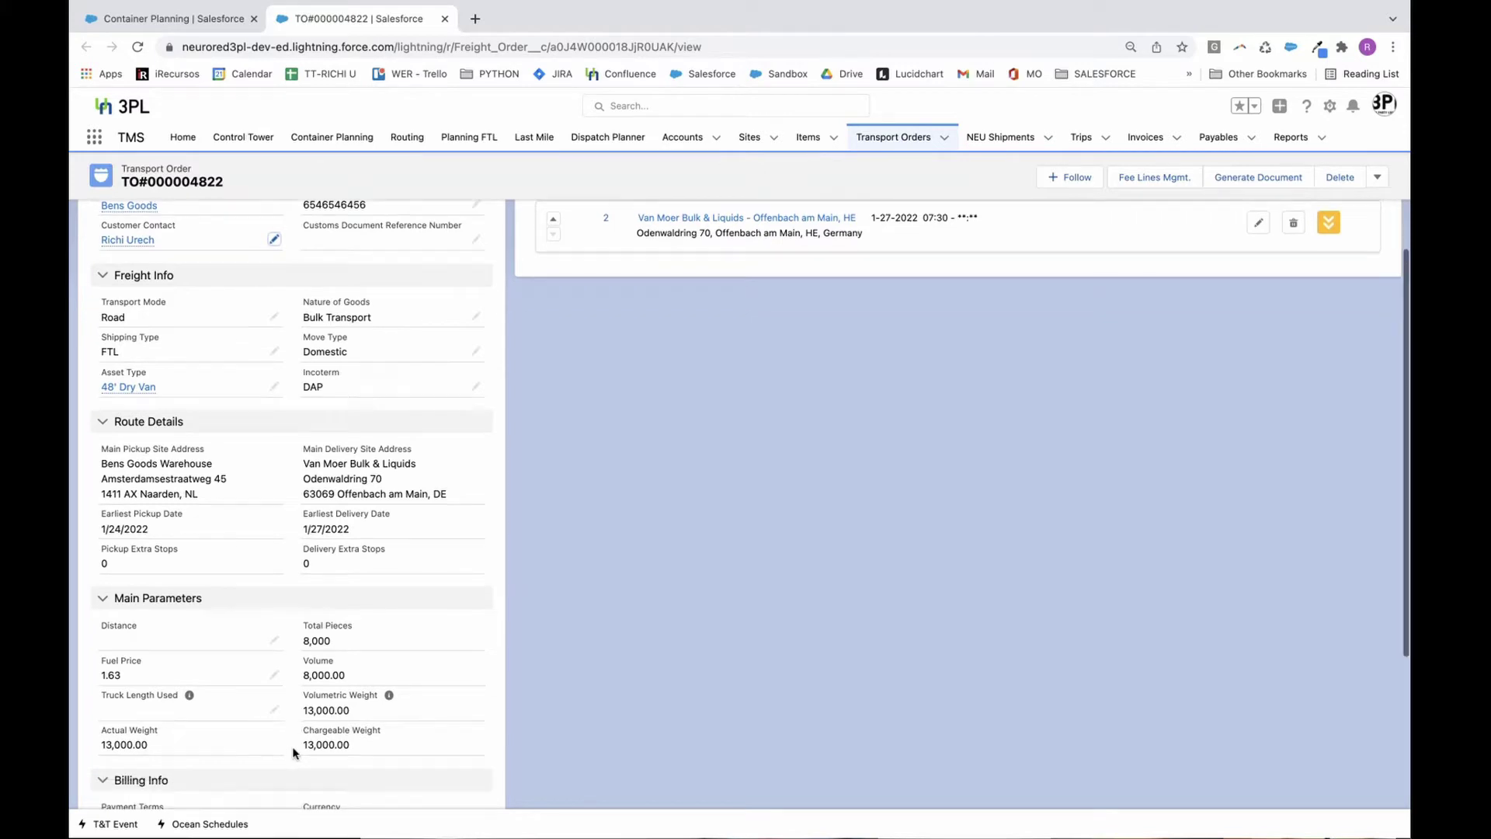
scroll(293, 752, "down", 1)
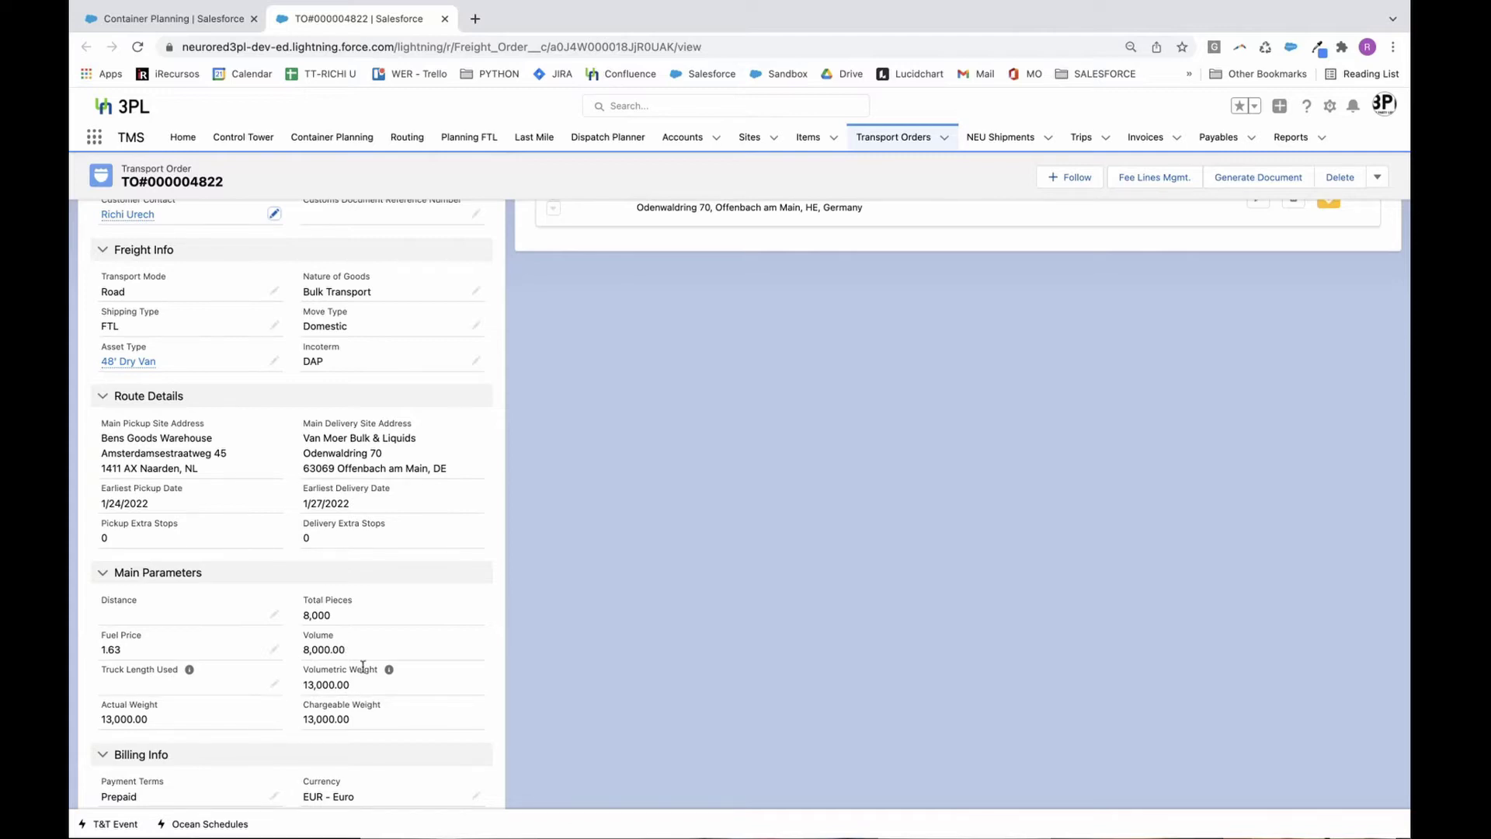
scroll(346, 730, "down", 4)
scroll(340, 729, "down", 3)
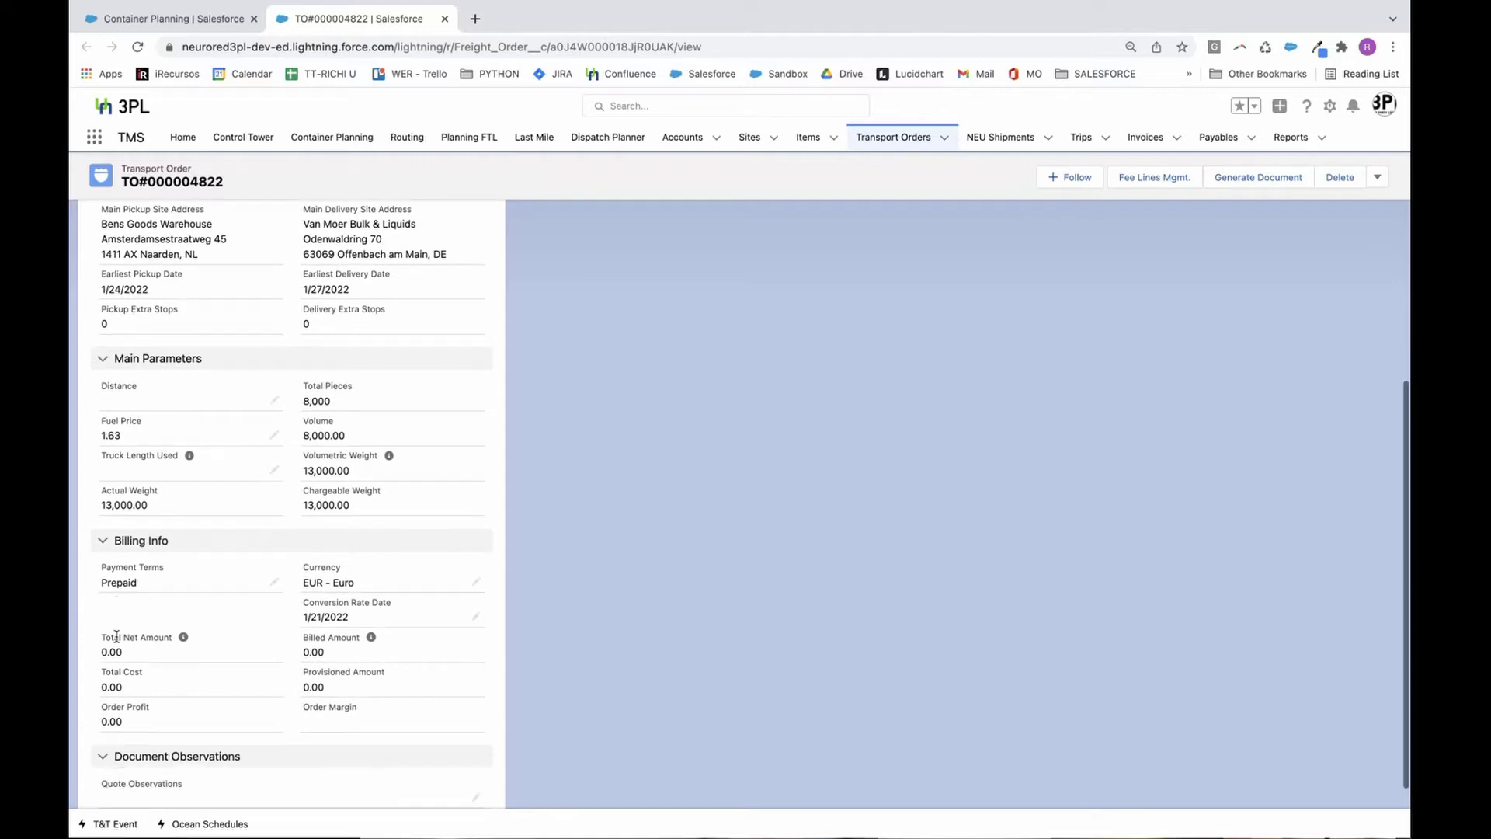
scroll(117, 636, "down", 2)
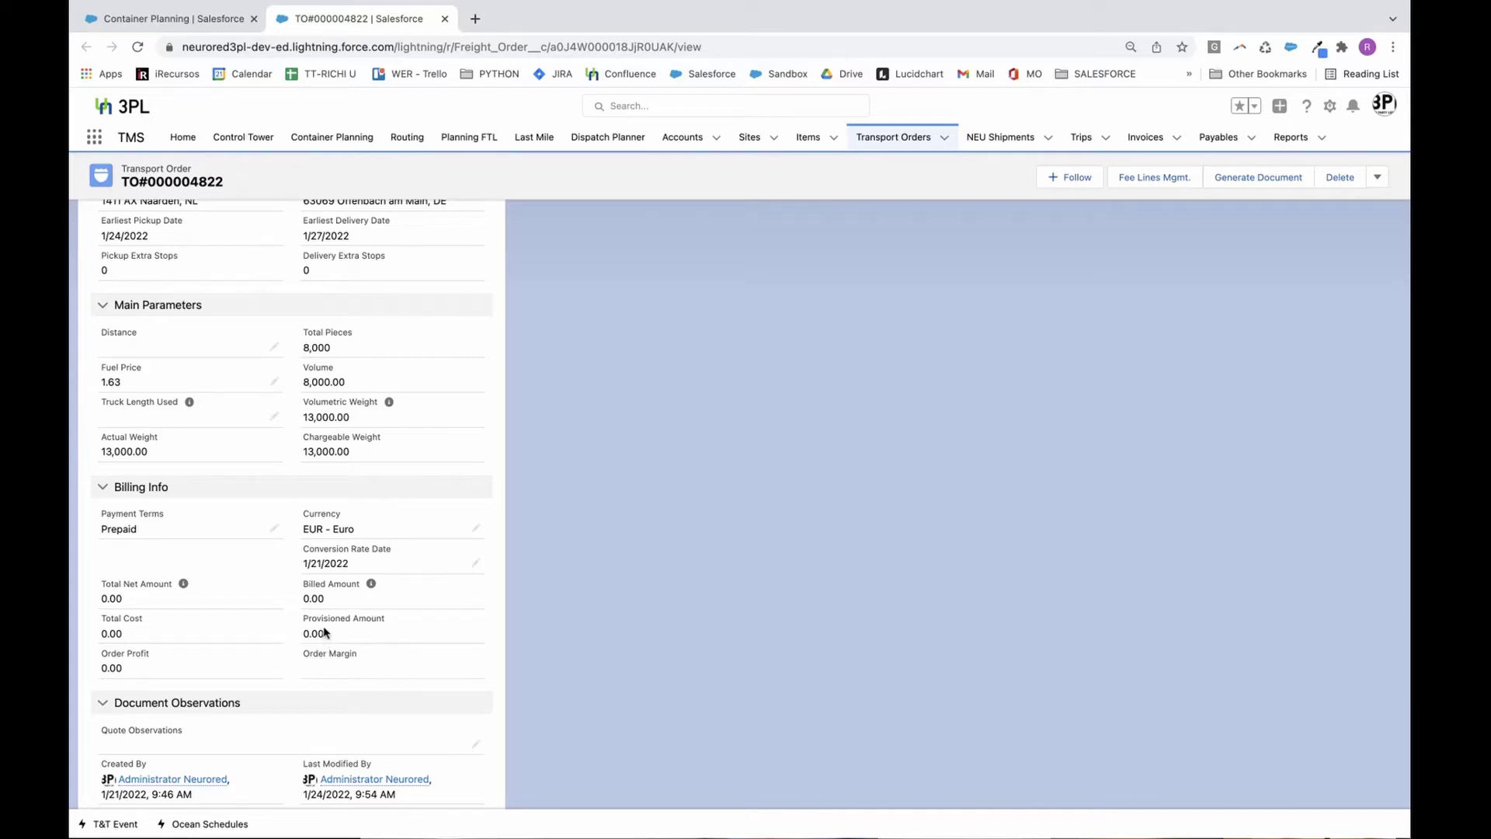
scroll(391, 679, "down", 1)
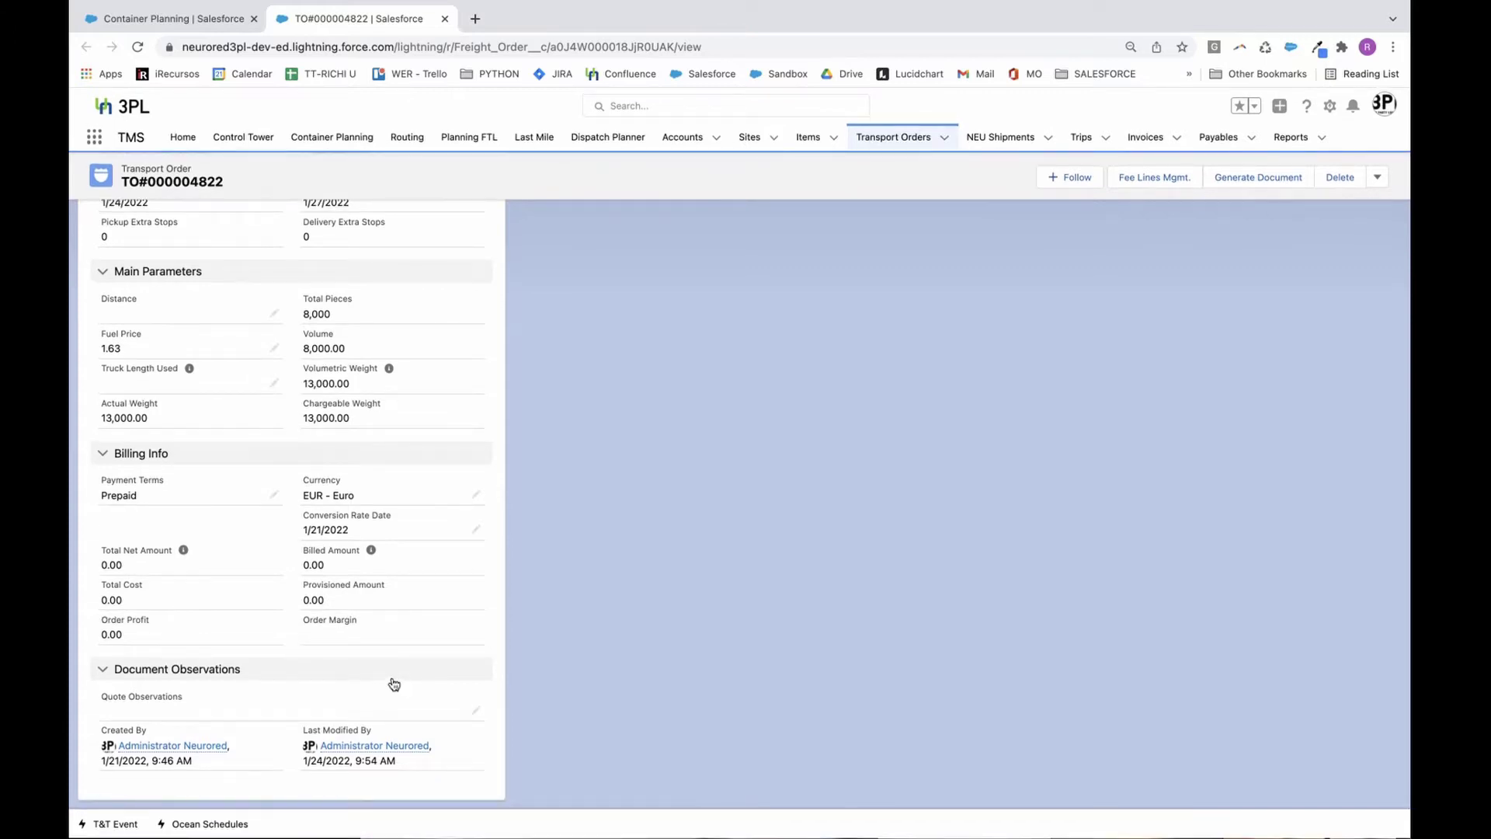
scroll(453, 646, "up", 10)
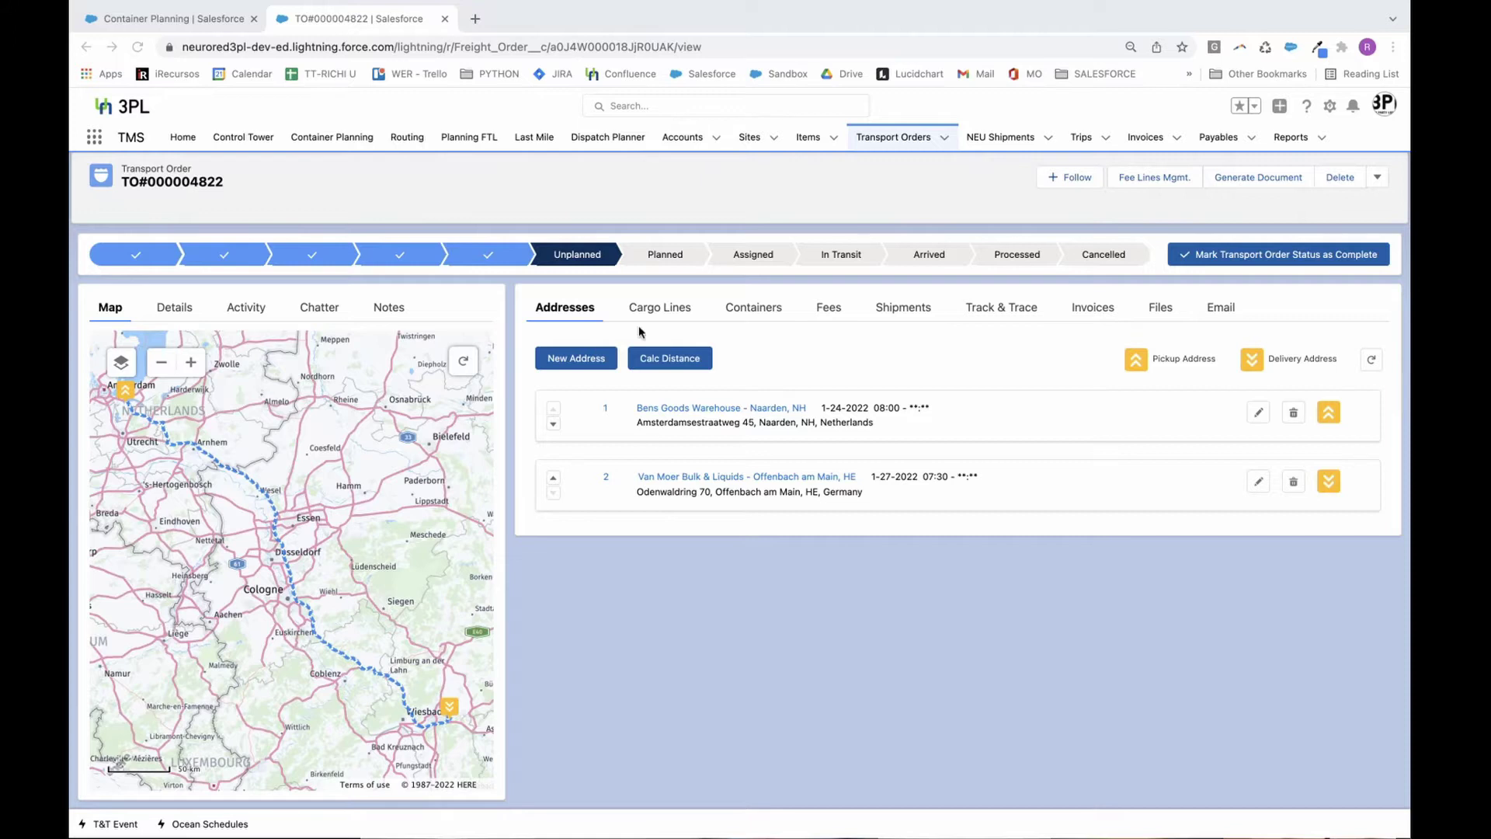
Step: Calculate the route distance between the transport order's pickup and delivery addresses
scroll(300, 422, "down", 5)
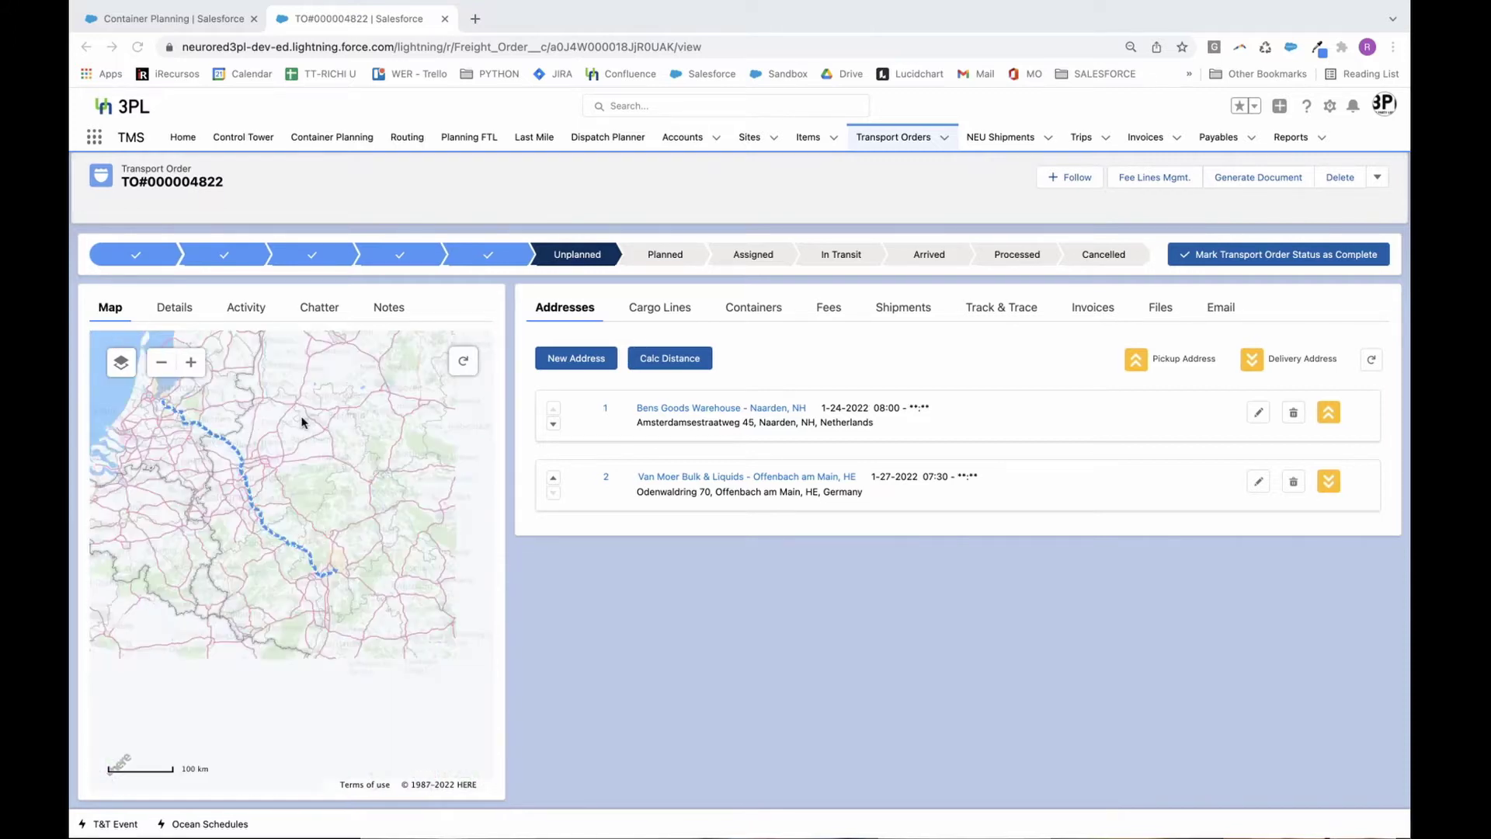
scroll(334, 487, "down", 2)
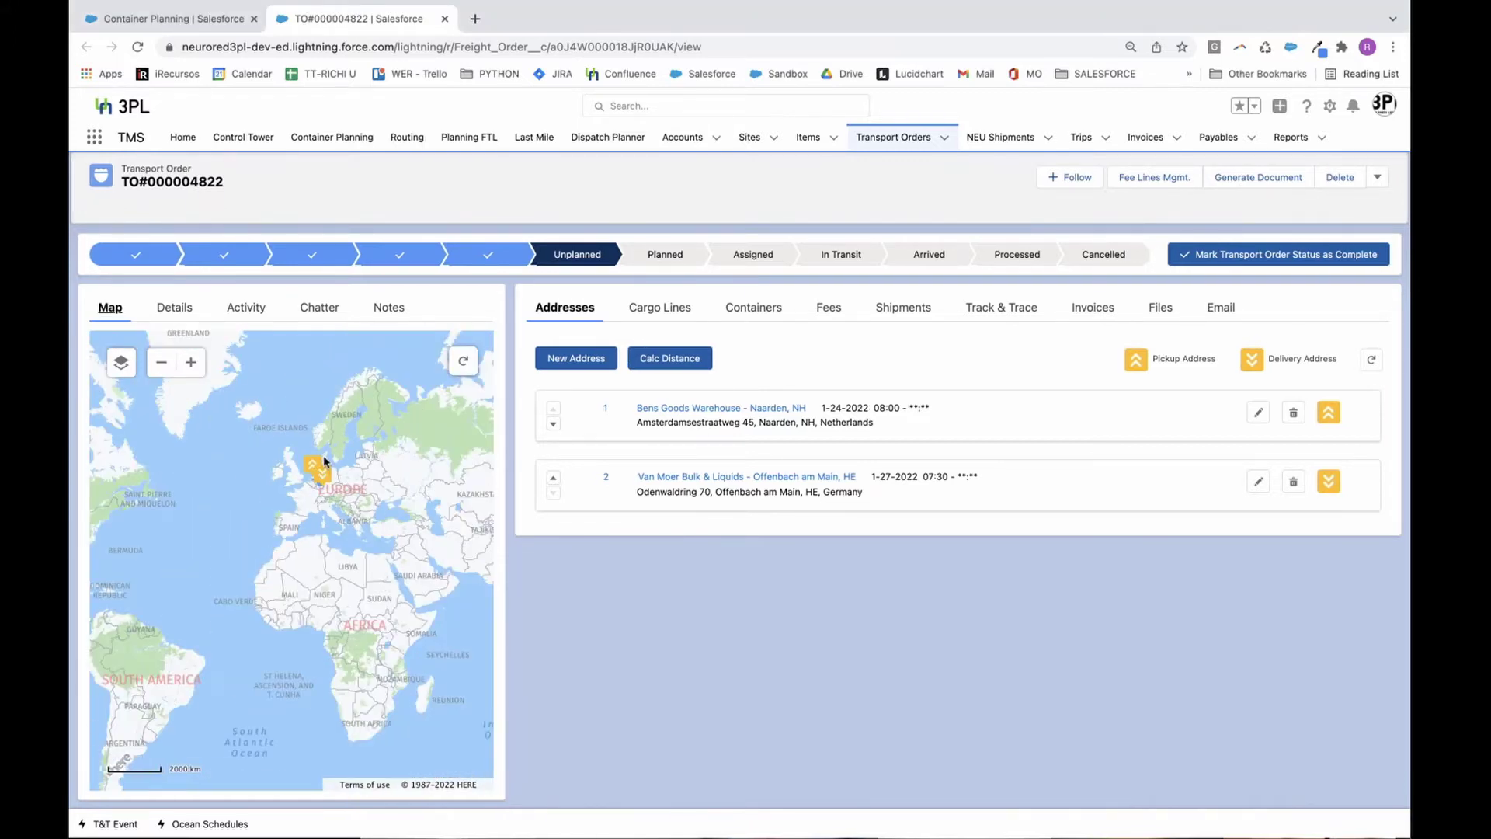
scroll(322, 455, "up", 3)
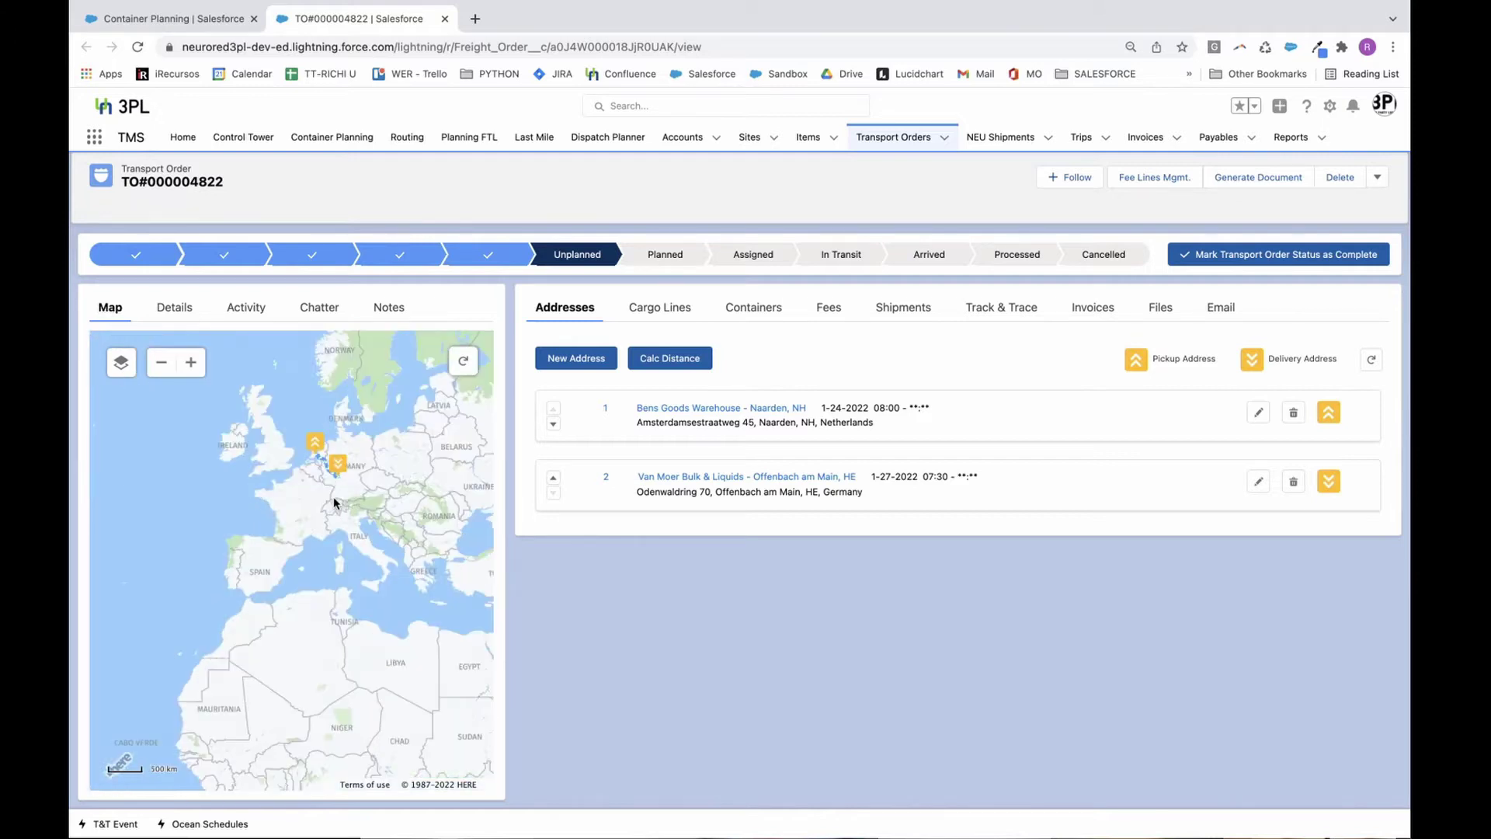
scroll(233, 497, "up", 2)
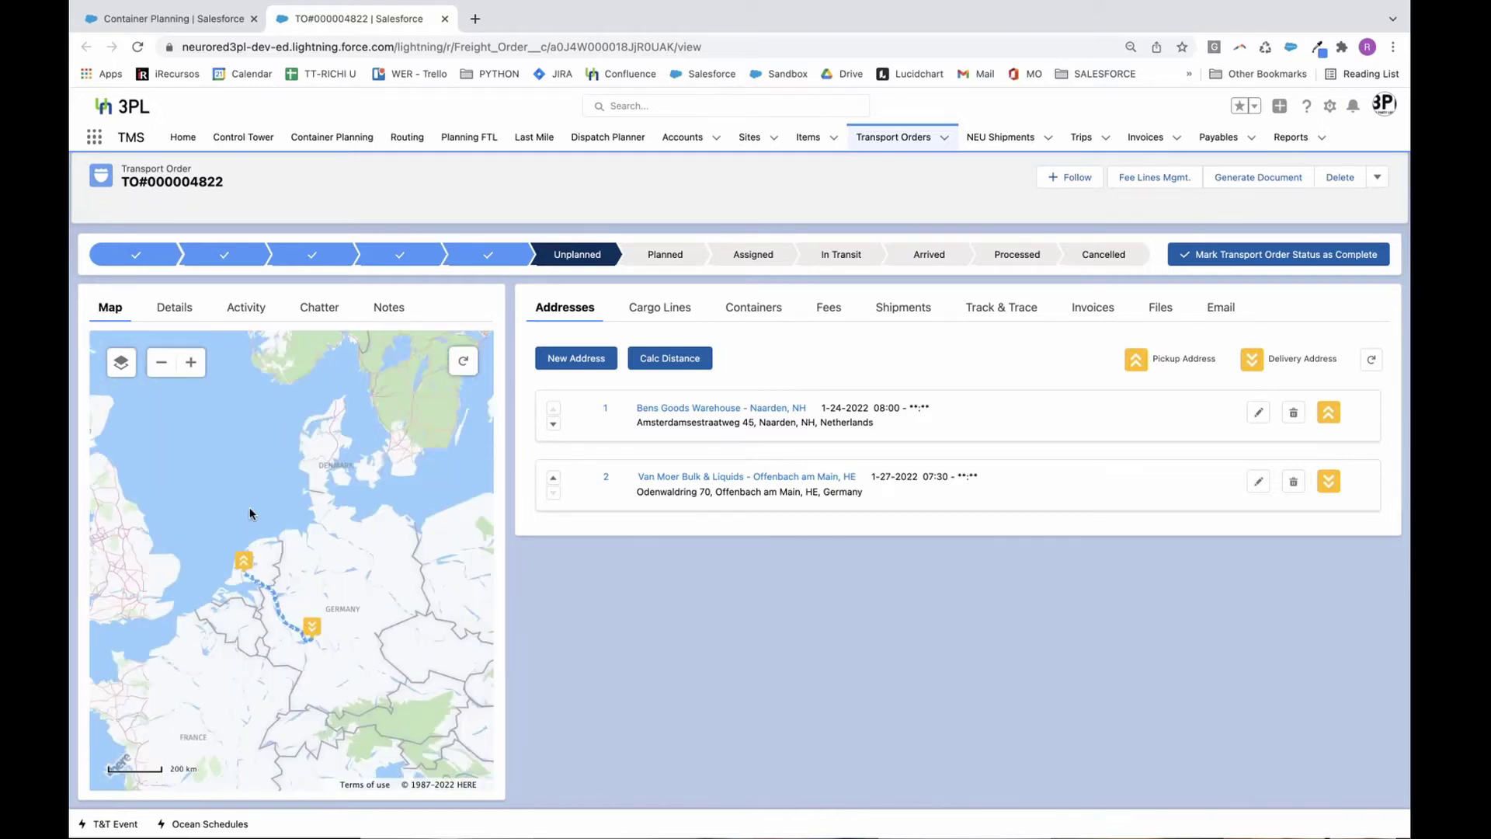
left_click(685, 374)
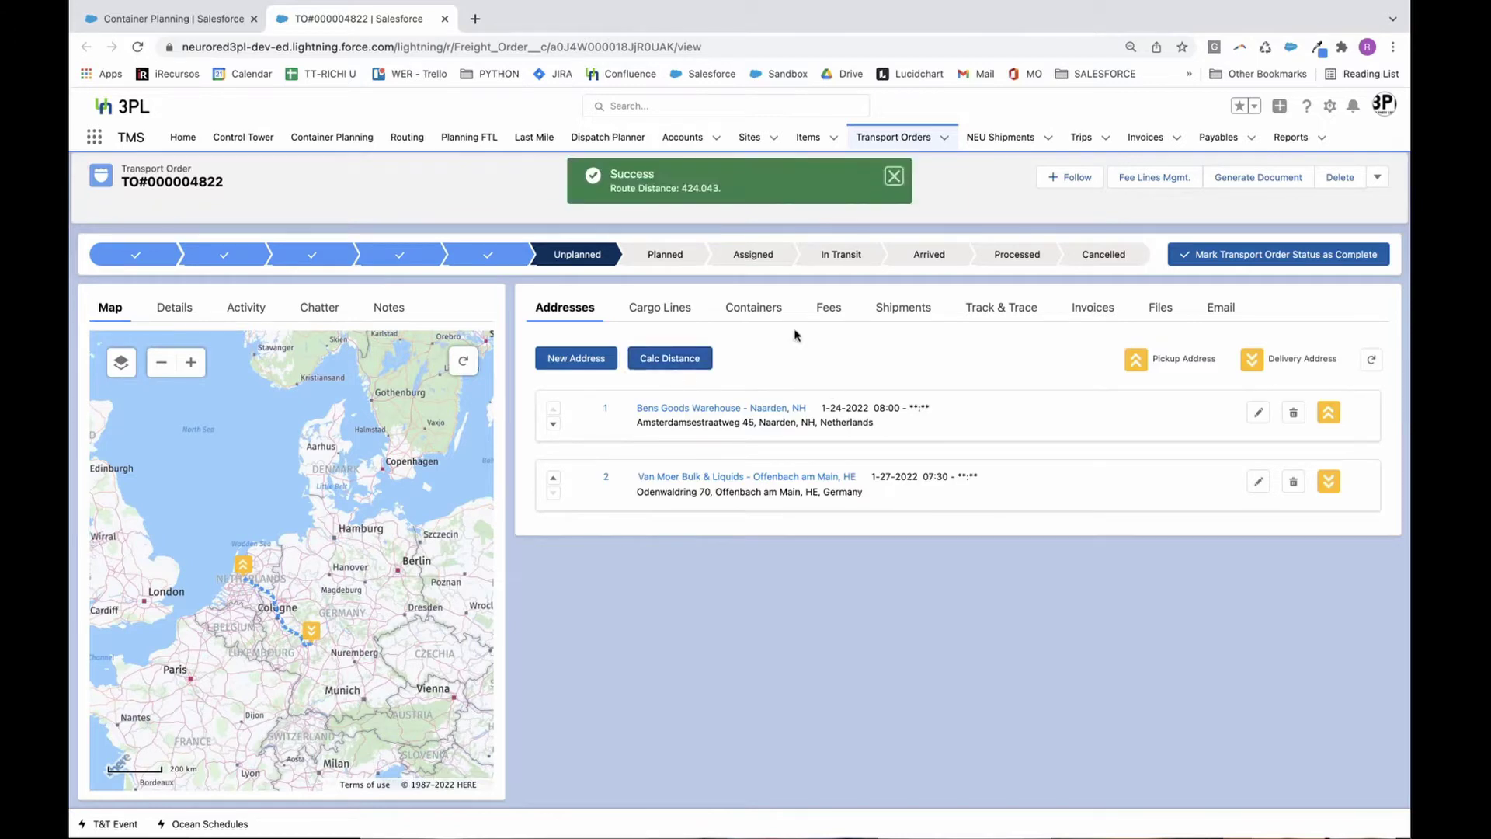
left_click(895, 178)
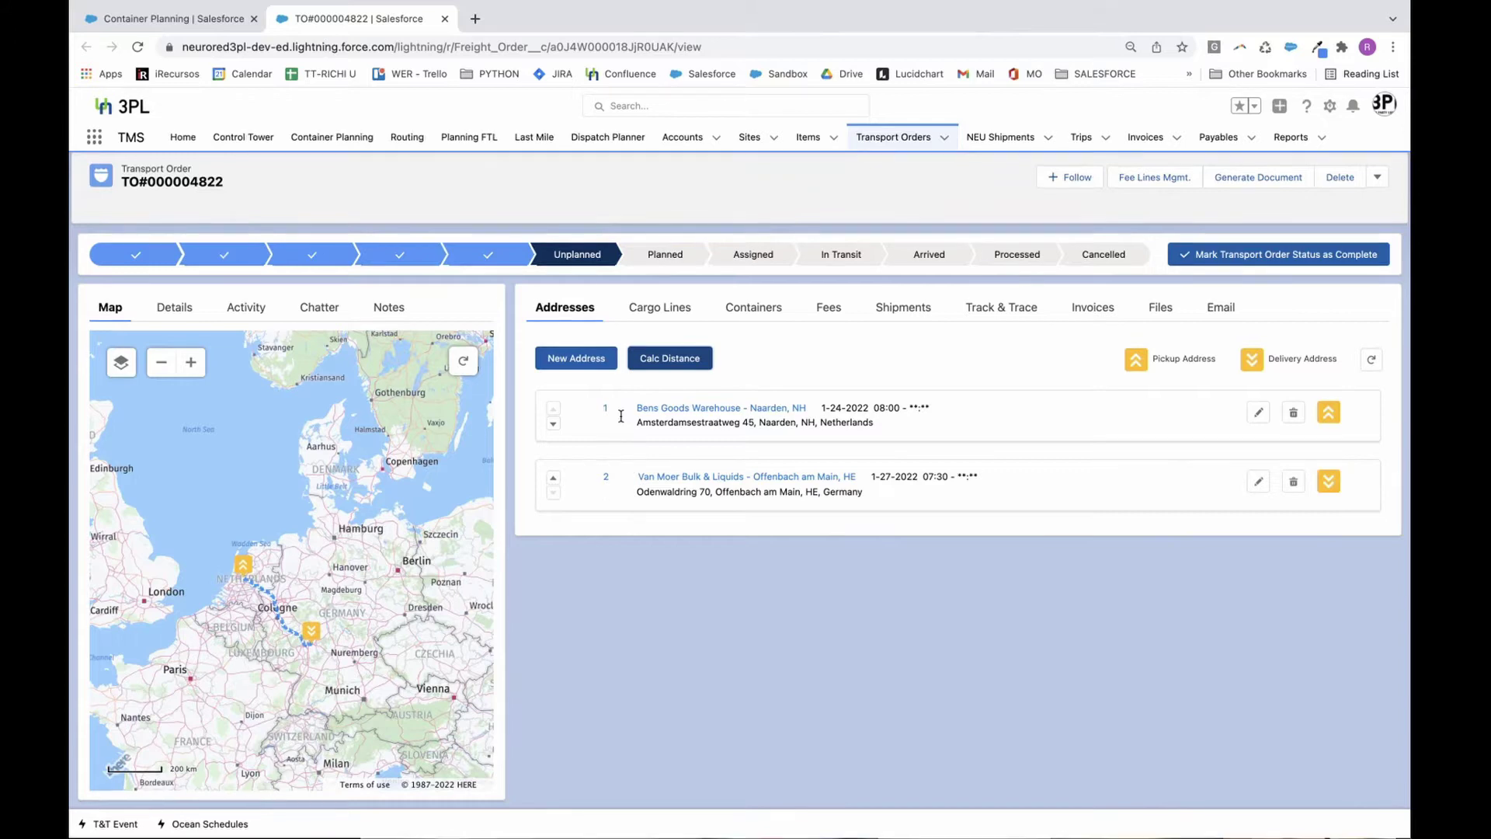
Step: Open the Bens Goods Warehouse pickup site record from the order's addresses in a separate browser tab
left_click(652, 310)
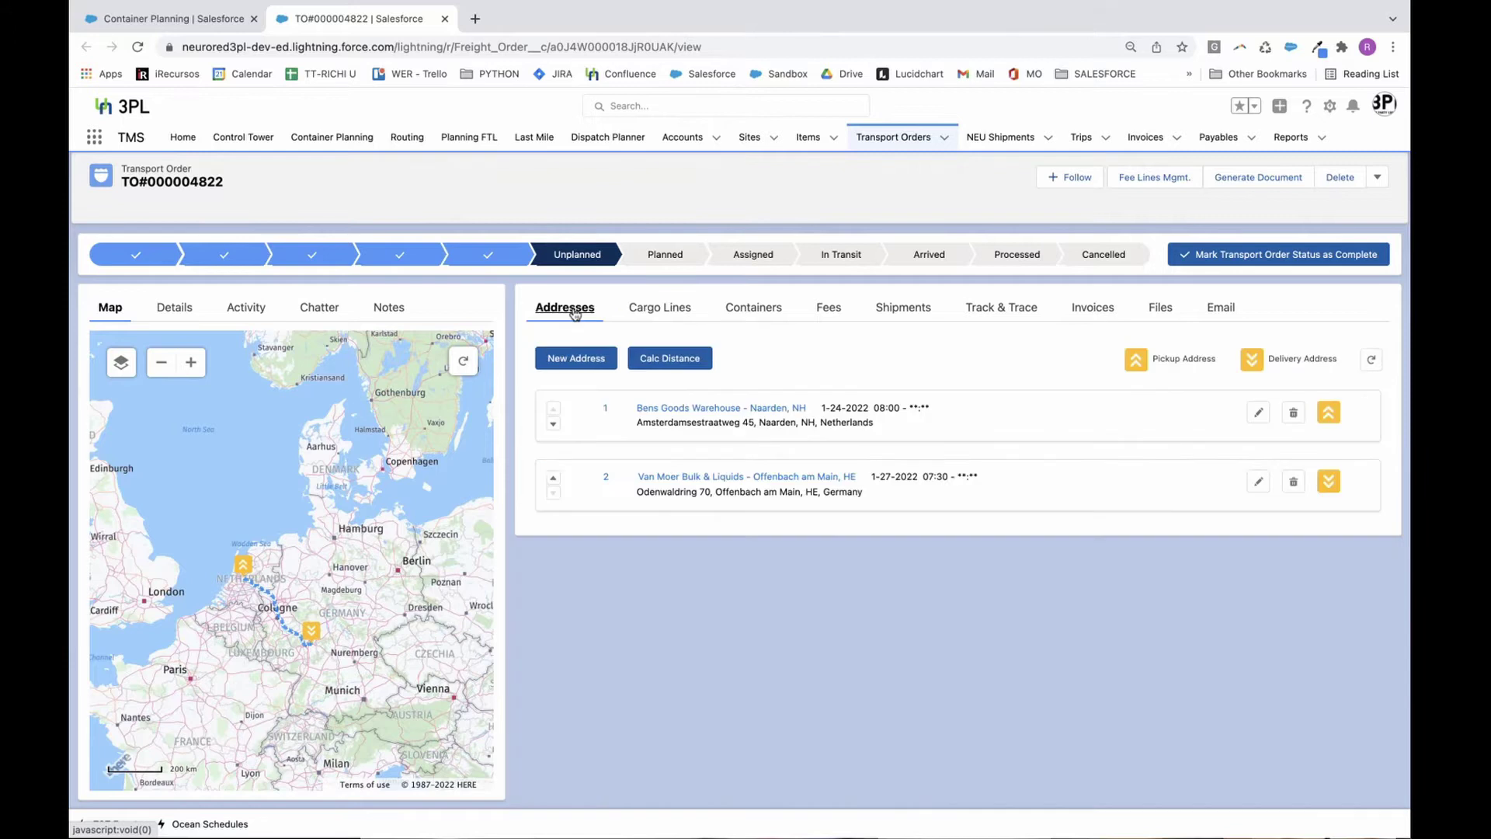
right_click(749, 412)
left_click(769, 412)
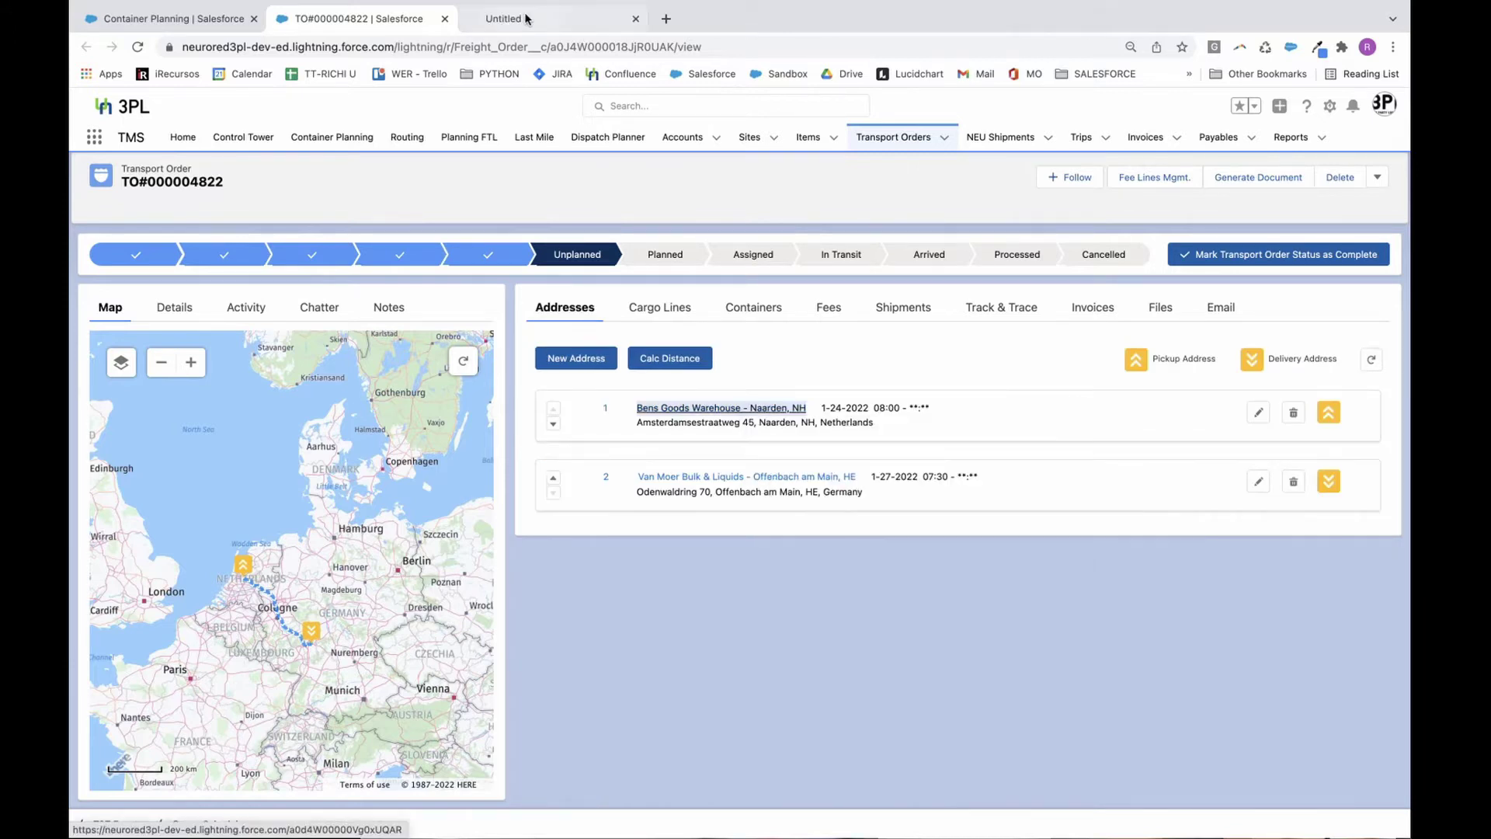
left_click(528, 20)
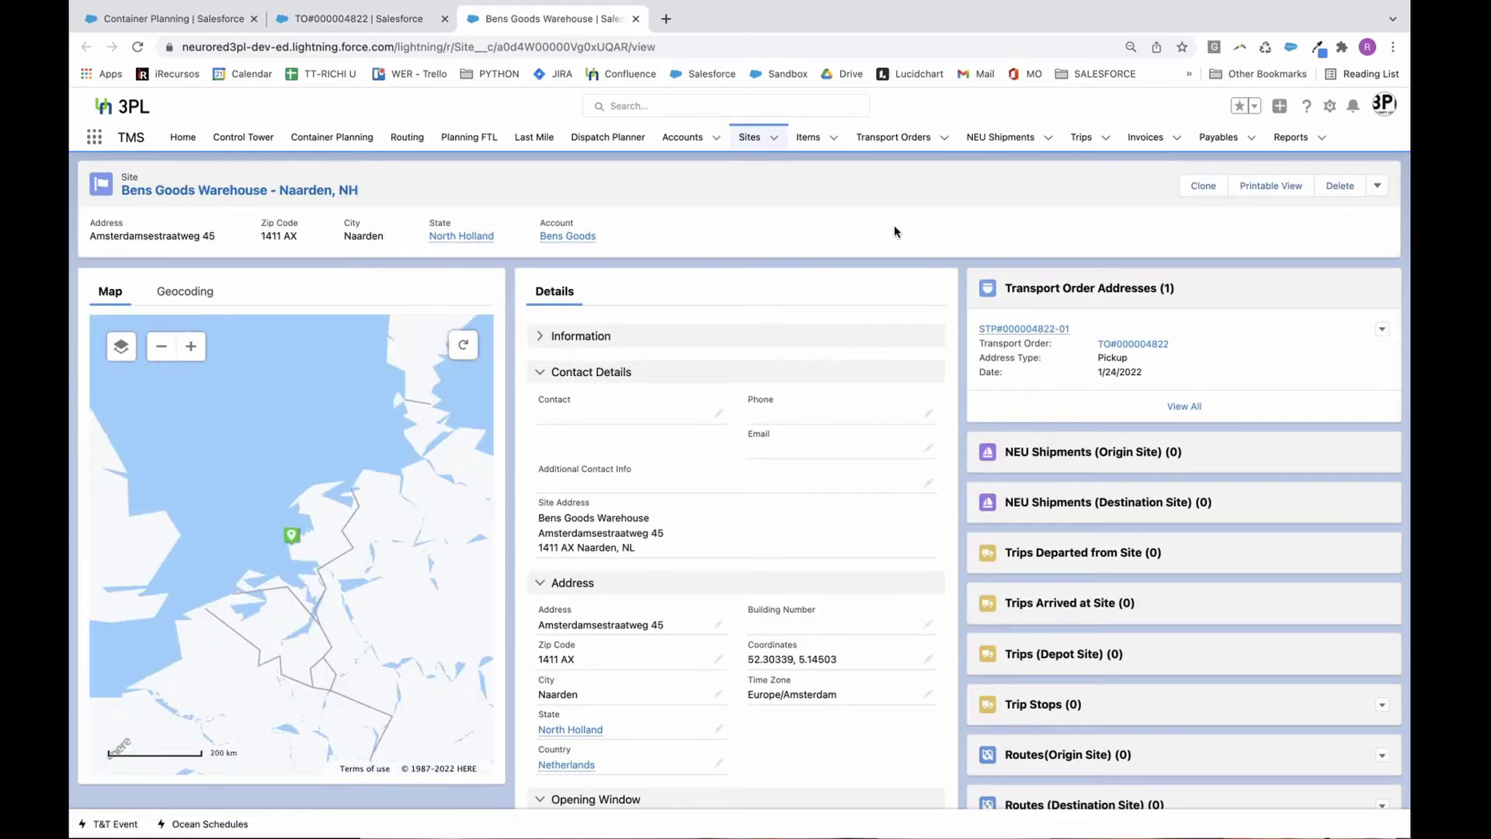
Step: Search for the warehouse's existing street address in the site's geocoding address lookup
left_click(199, 297)
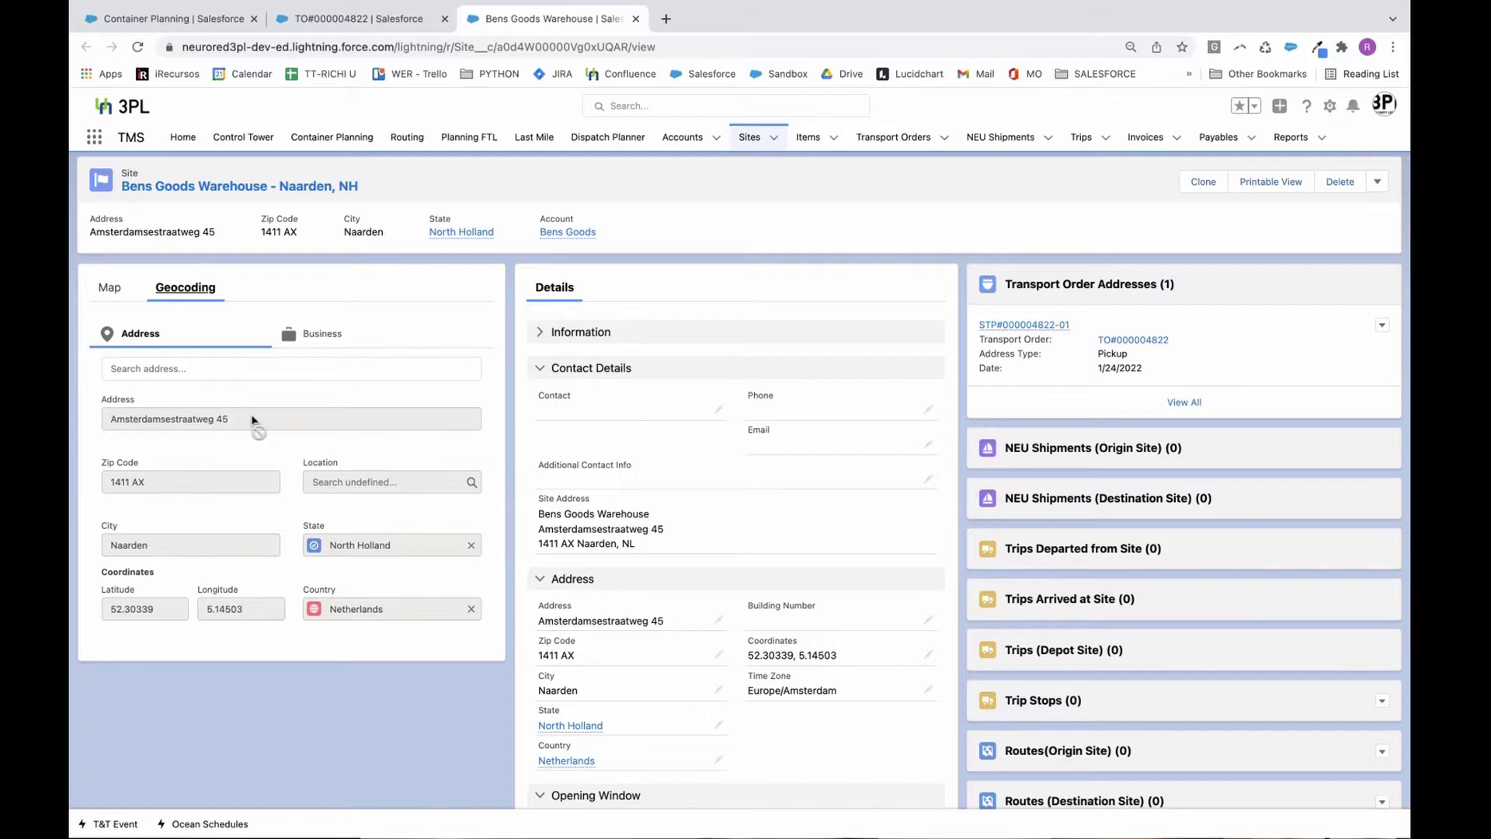
left_click_drag(105, 418, 230, 418)
key("ctrl+c")
left_click(238, 365)
key("ctrl+v")
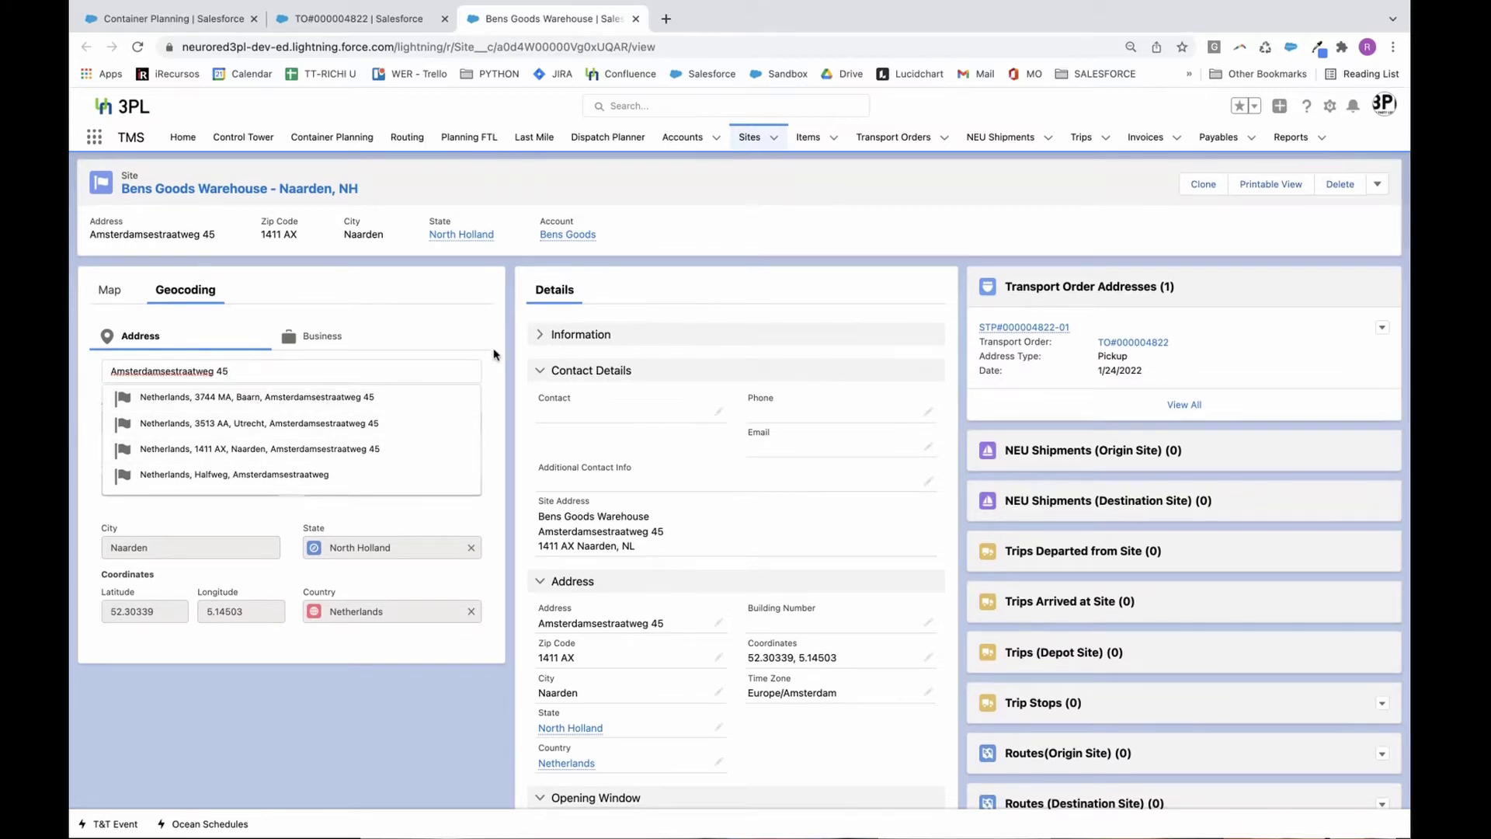
Step: Examine the warehouse site's contact, address and opening window details, and close the site record
scroll(629, 674, "down", 2)
scroll(629, 674, "down", 1)
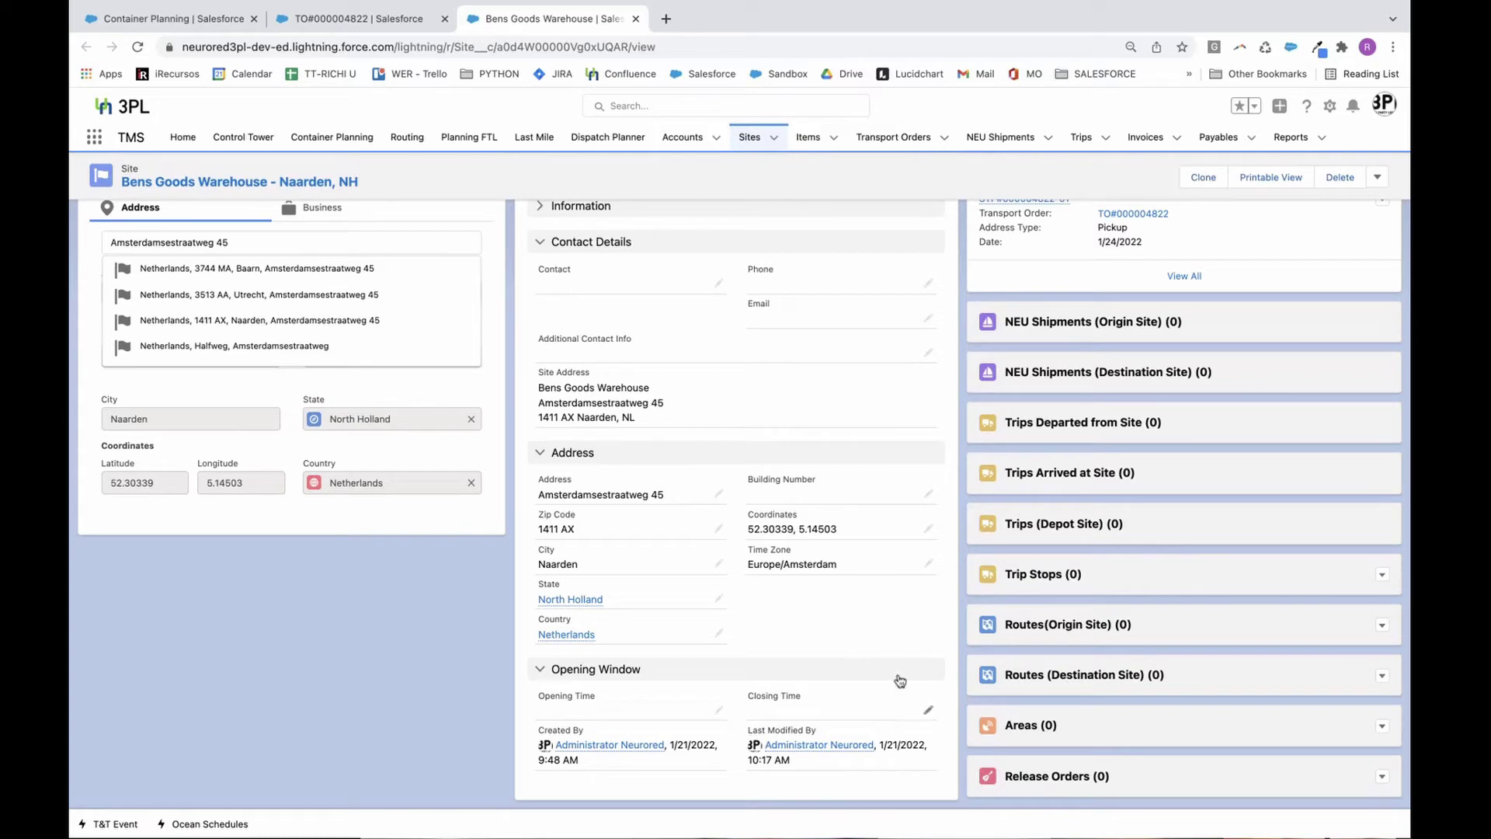
scroll(888, 575, "up", 3)
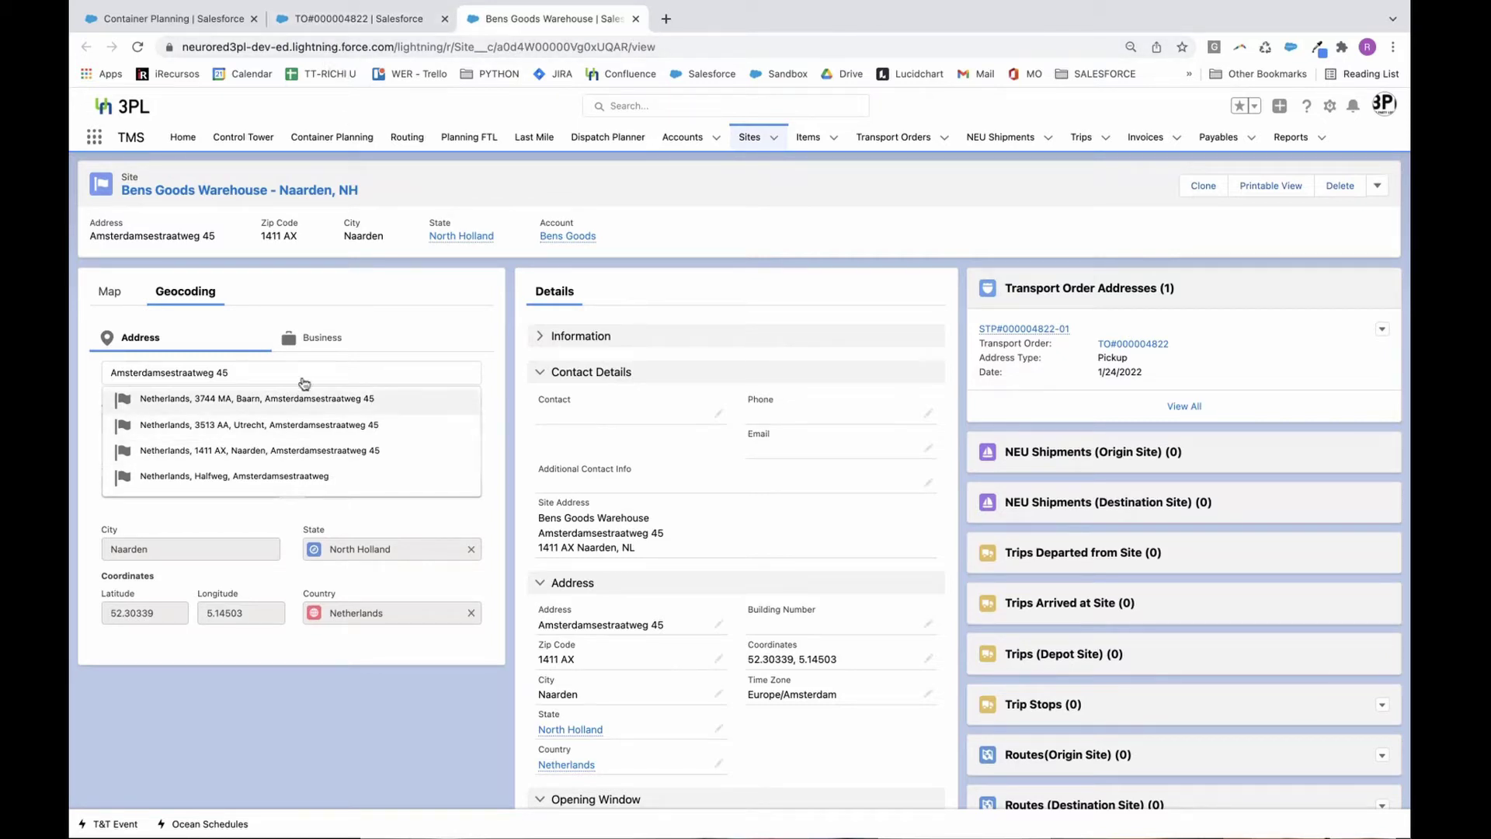
left_click(635, 19)
Step: Open cargo line 001 for editing and examine its item, description, pickup and delivery stops, packaging type and units
left_click(1371, 458)
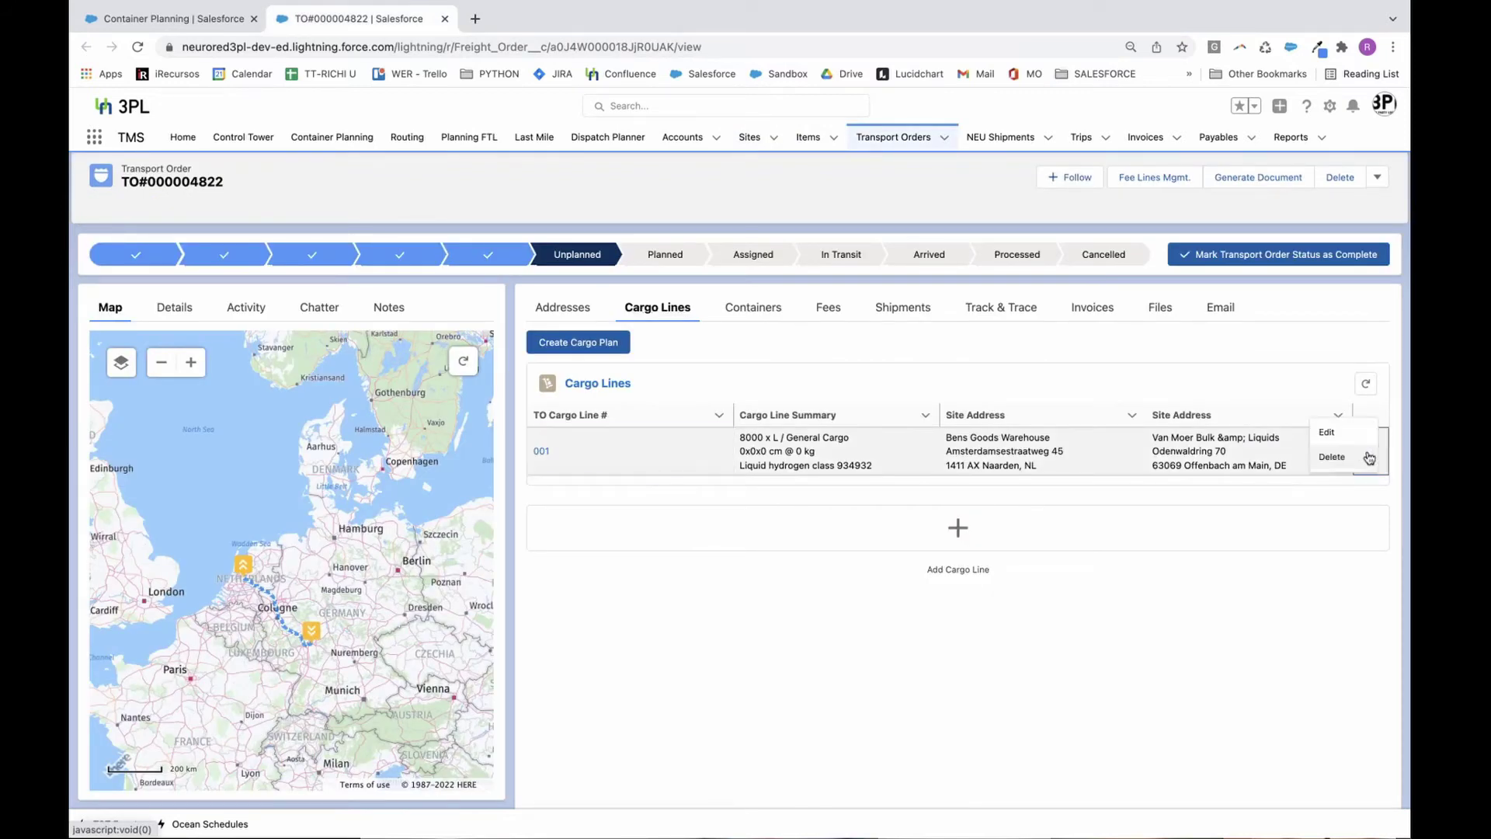
left_click(1344, 439)
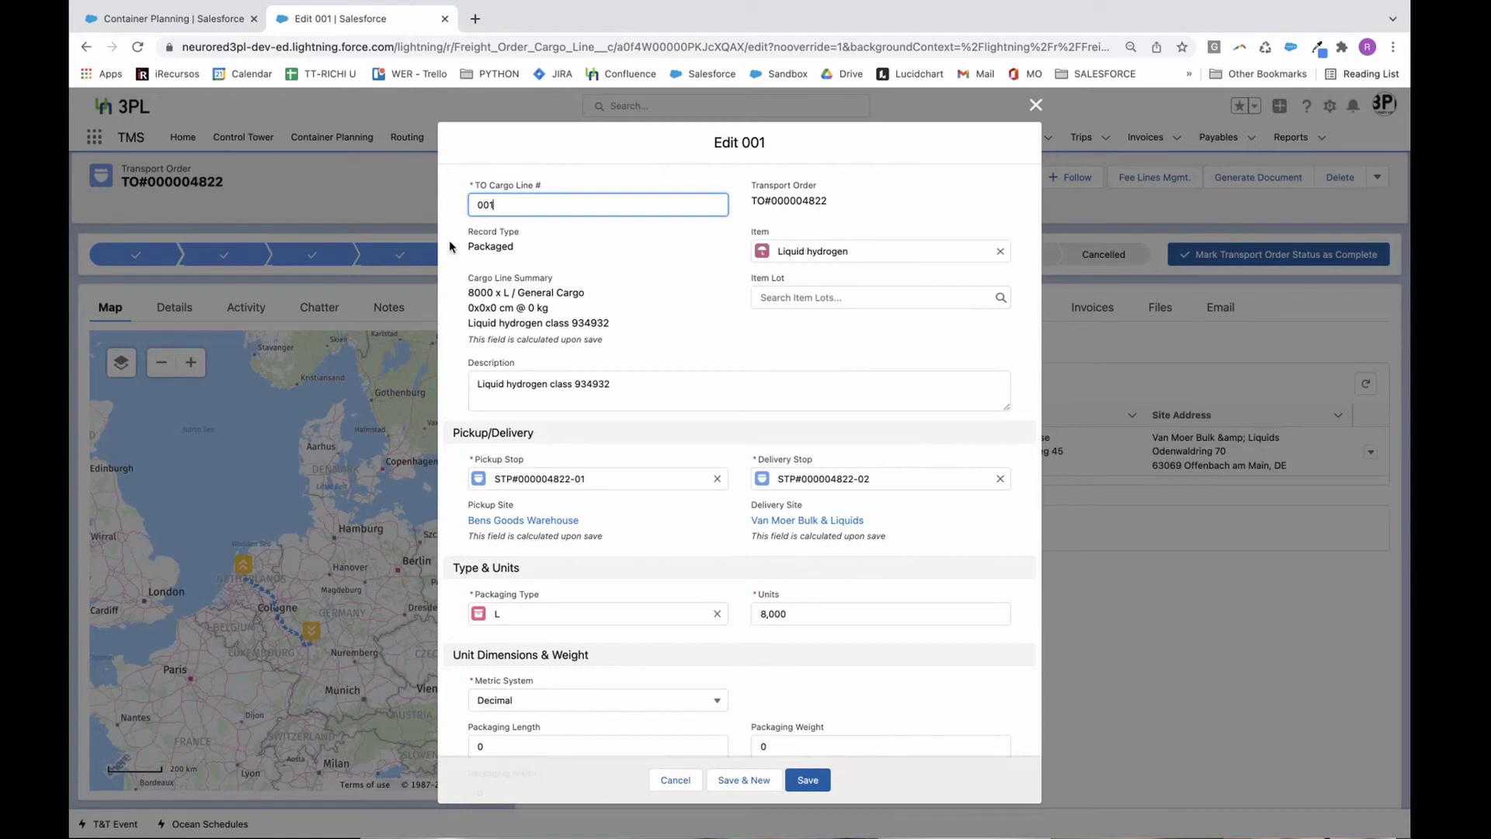
scroll(628, 410, "down", 2)
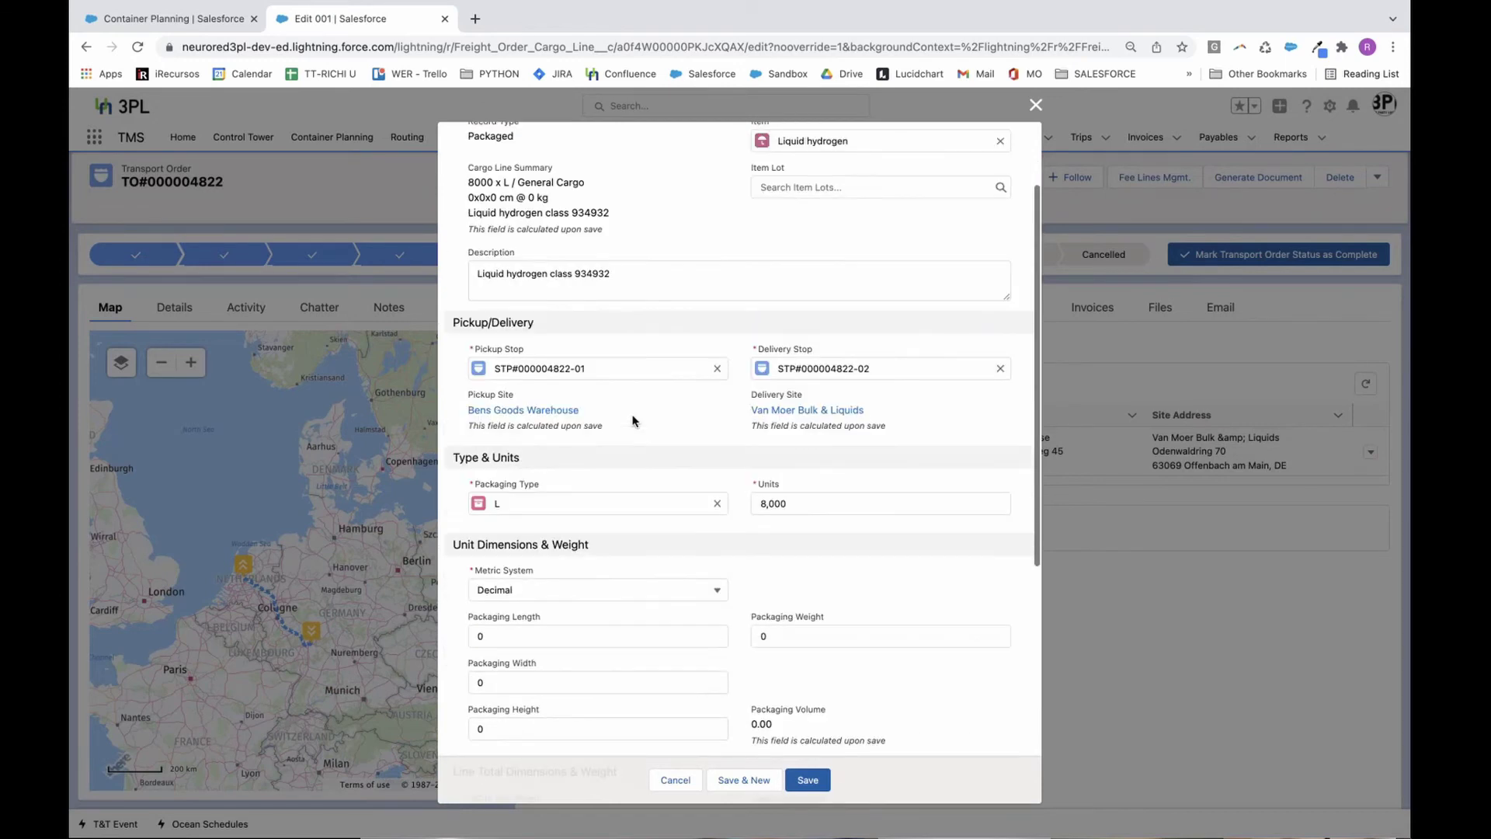
scroll(558, 371, "up", 2)
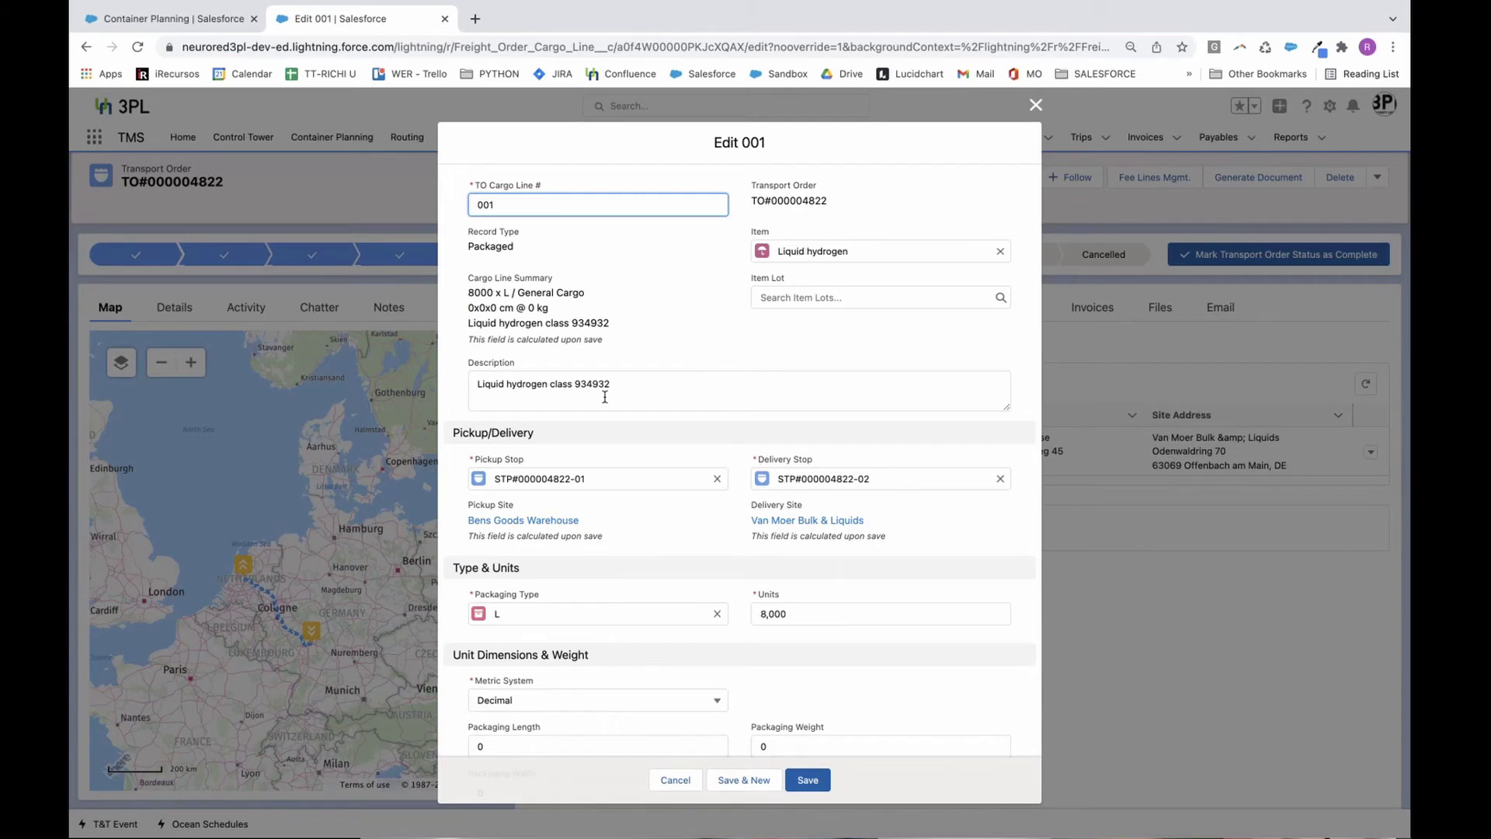
scroll(648, 410, "down", 2)
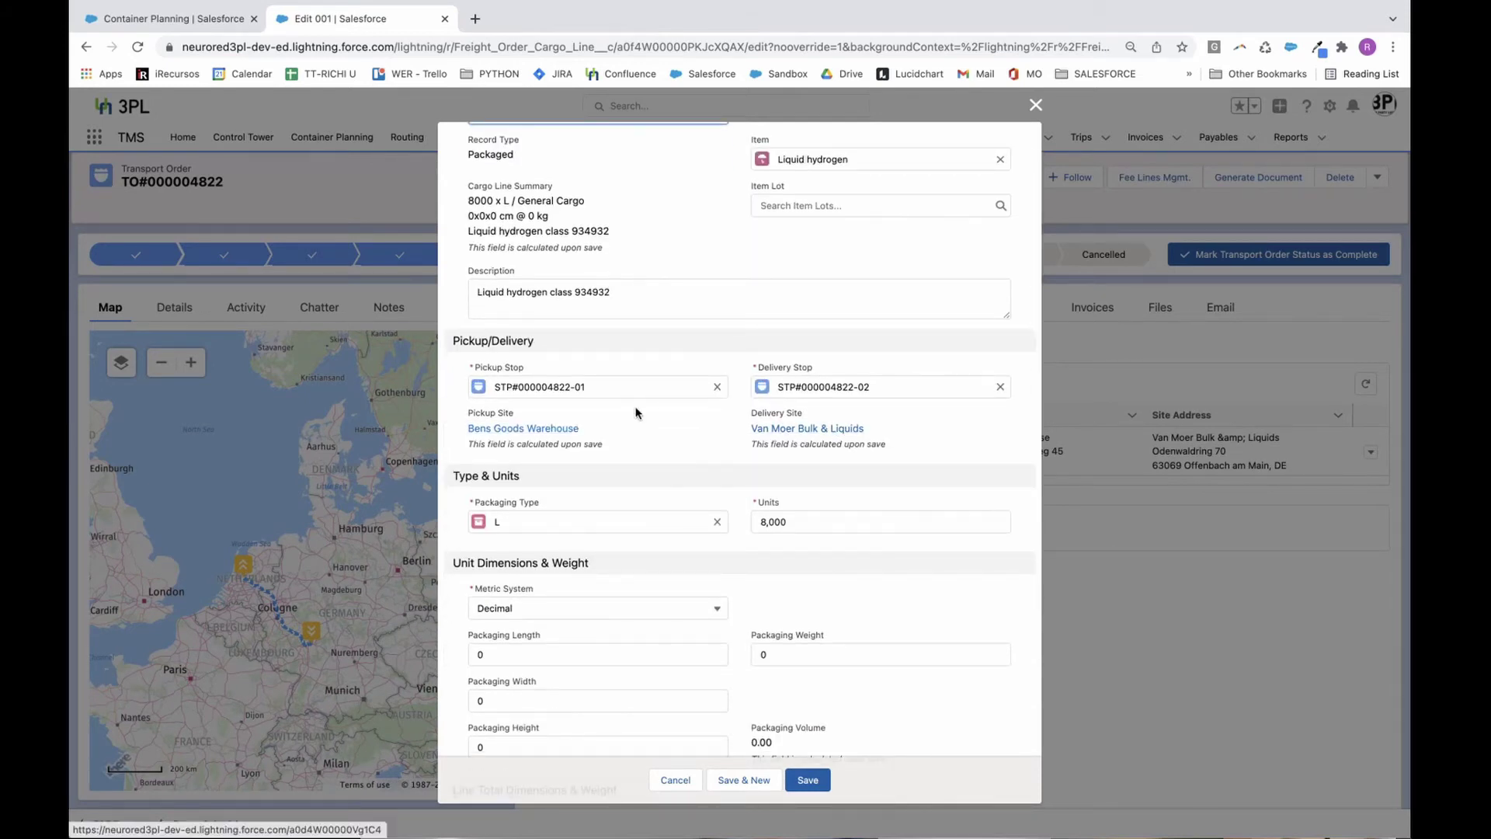
scroll(621, 411, "down", 2)
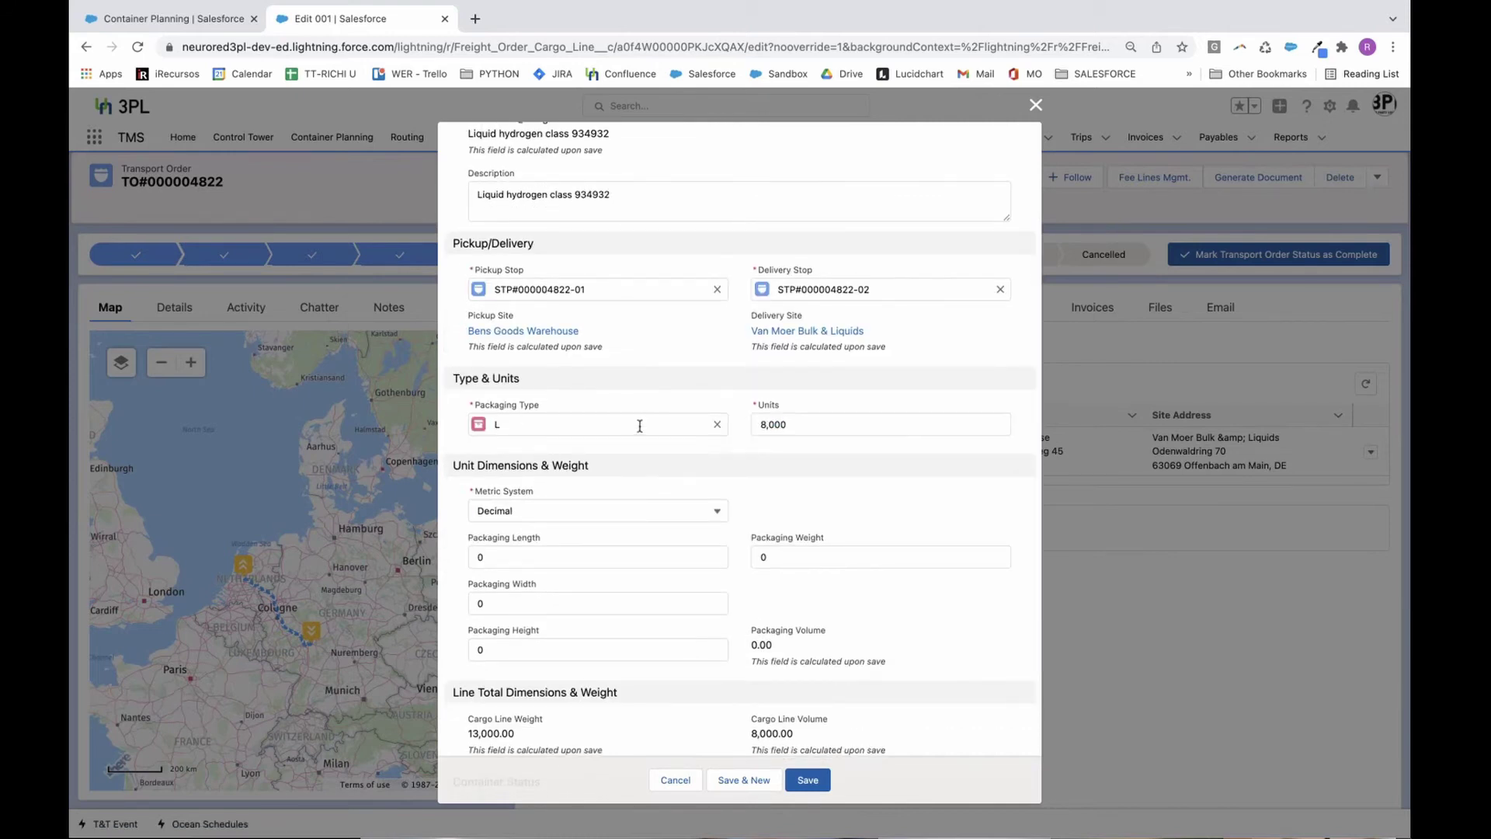
scroll(799, 474, "down", 3)
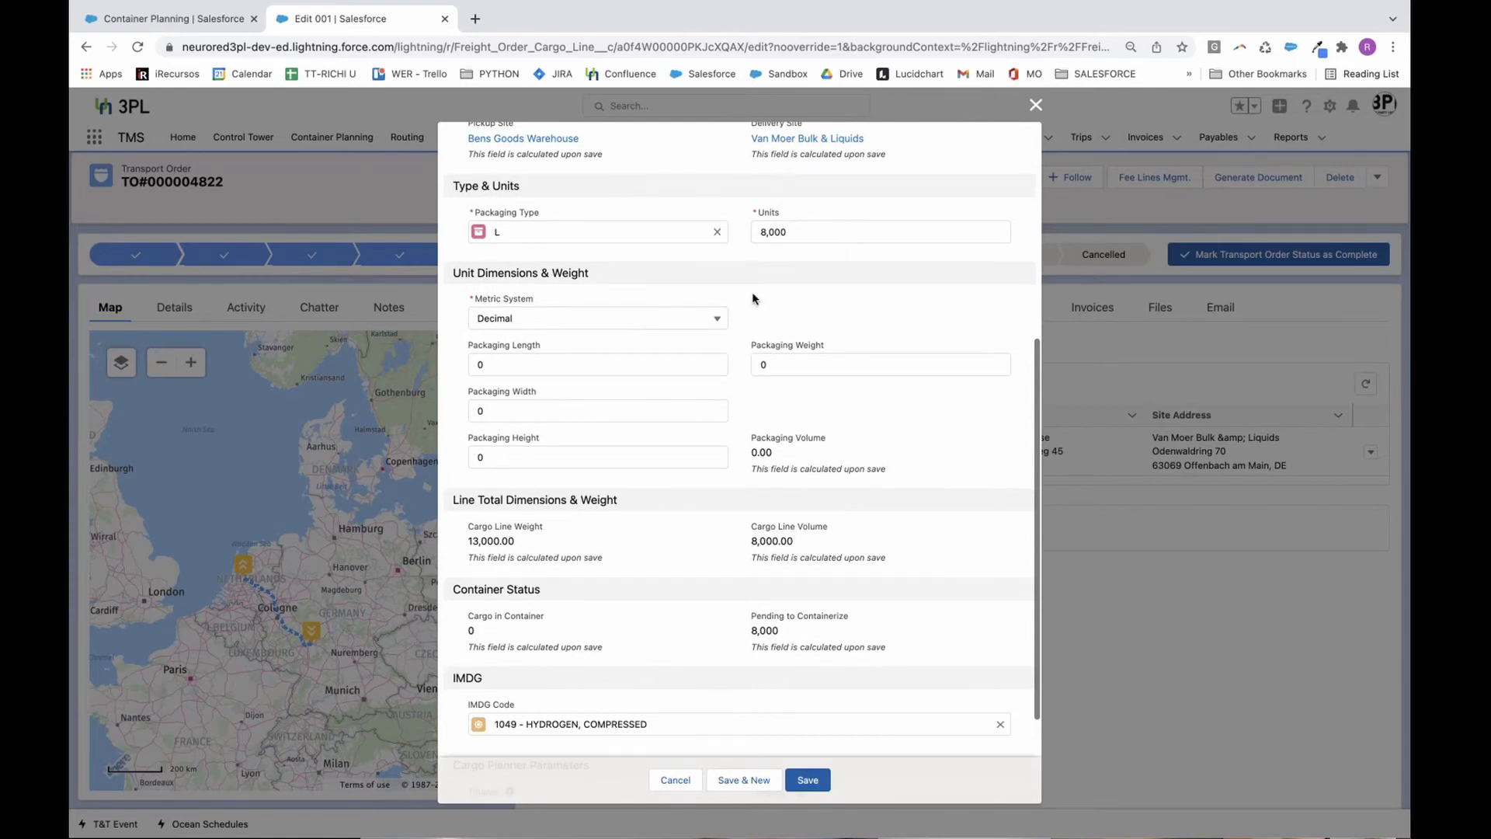
Step: Examine the cargo line's total weight and volume, container status, IMDG code and planner parameters, and close it without saving
scroll(484, 525, "down", 1)
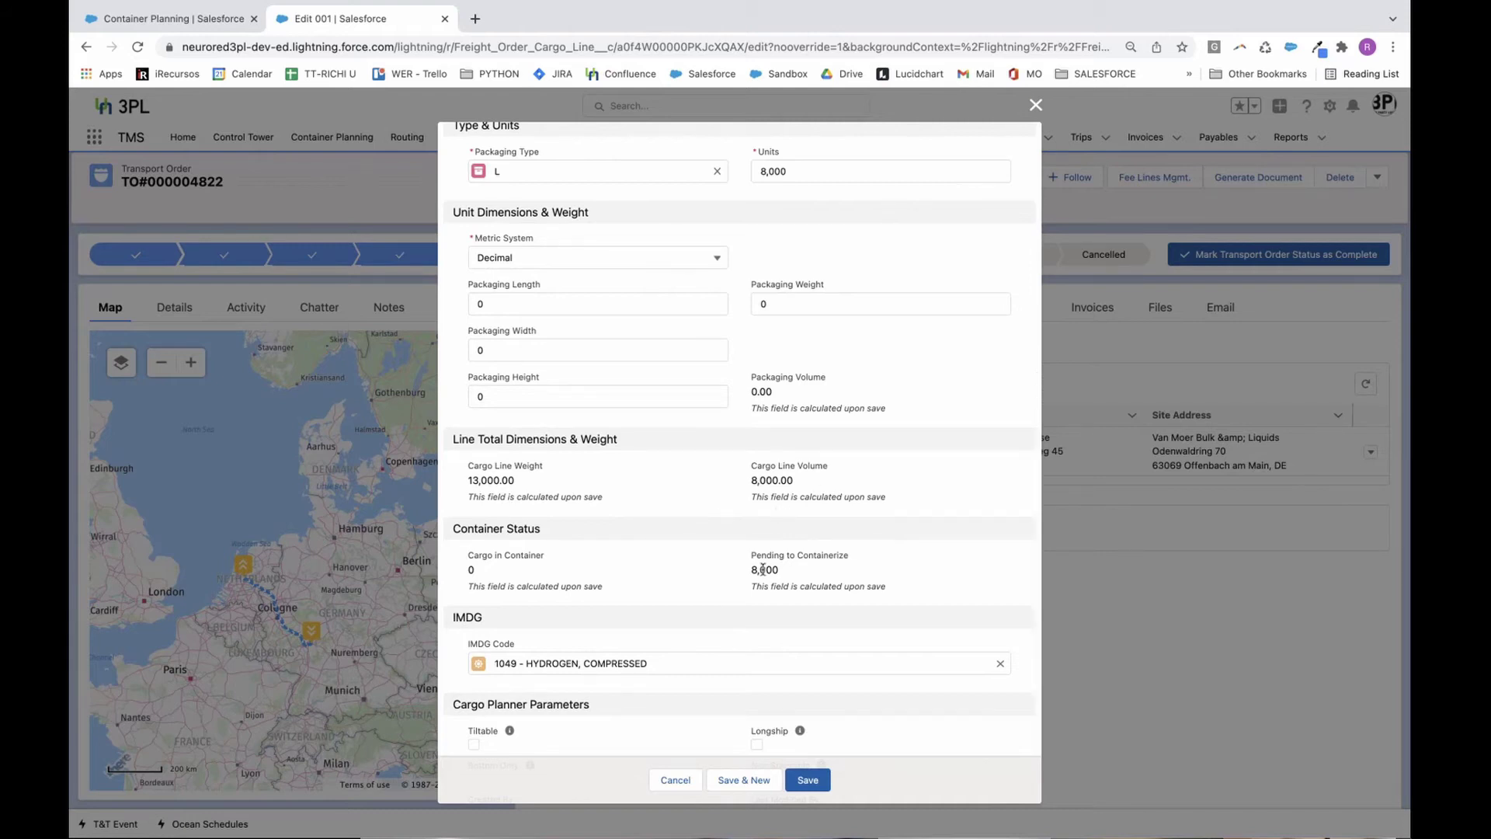
scroll(699, 556, "down", 1)
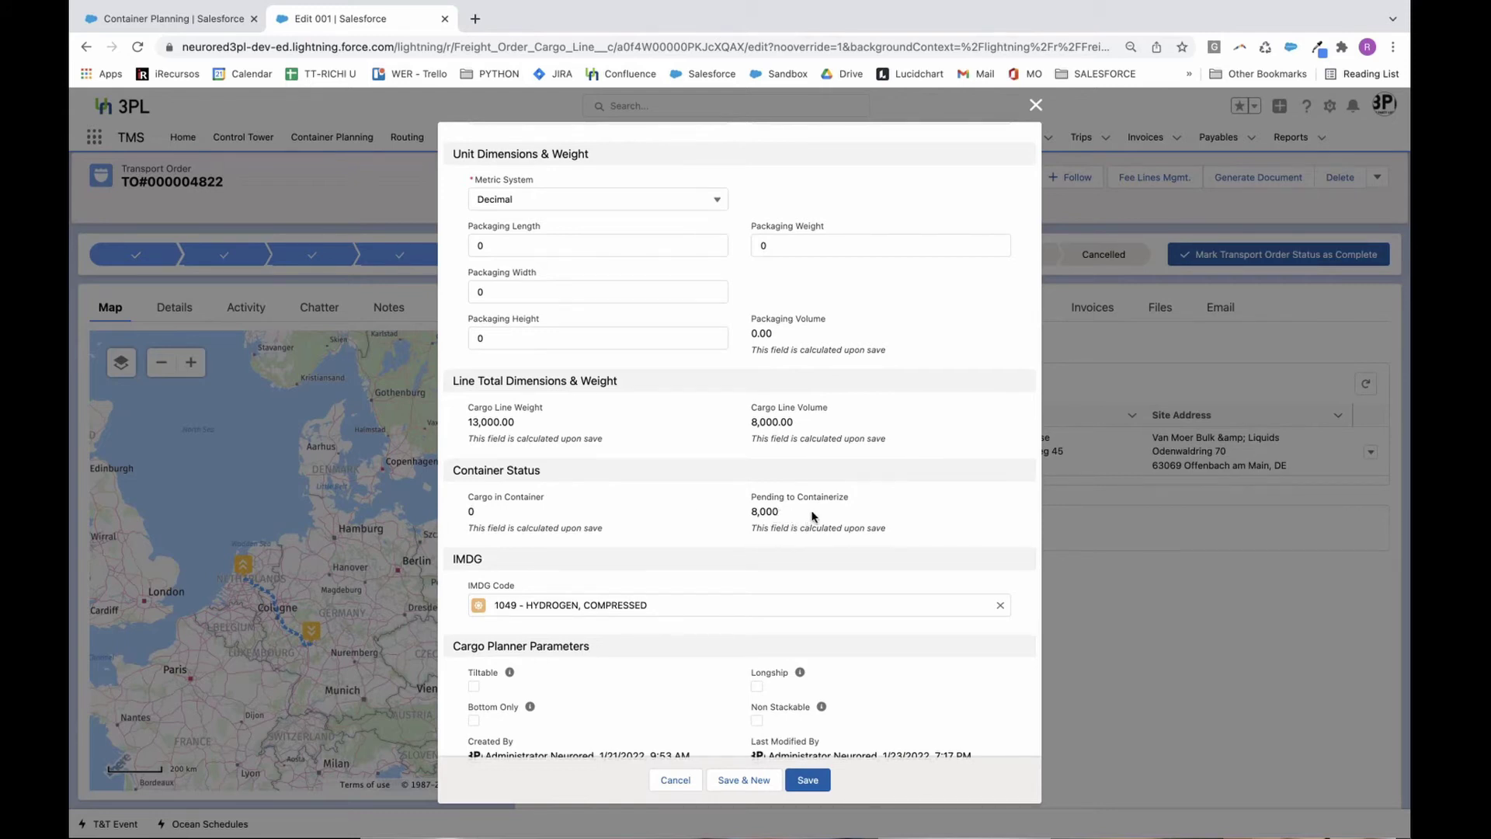
scroll(813, 516, "down", 1)
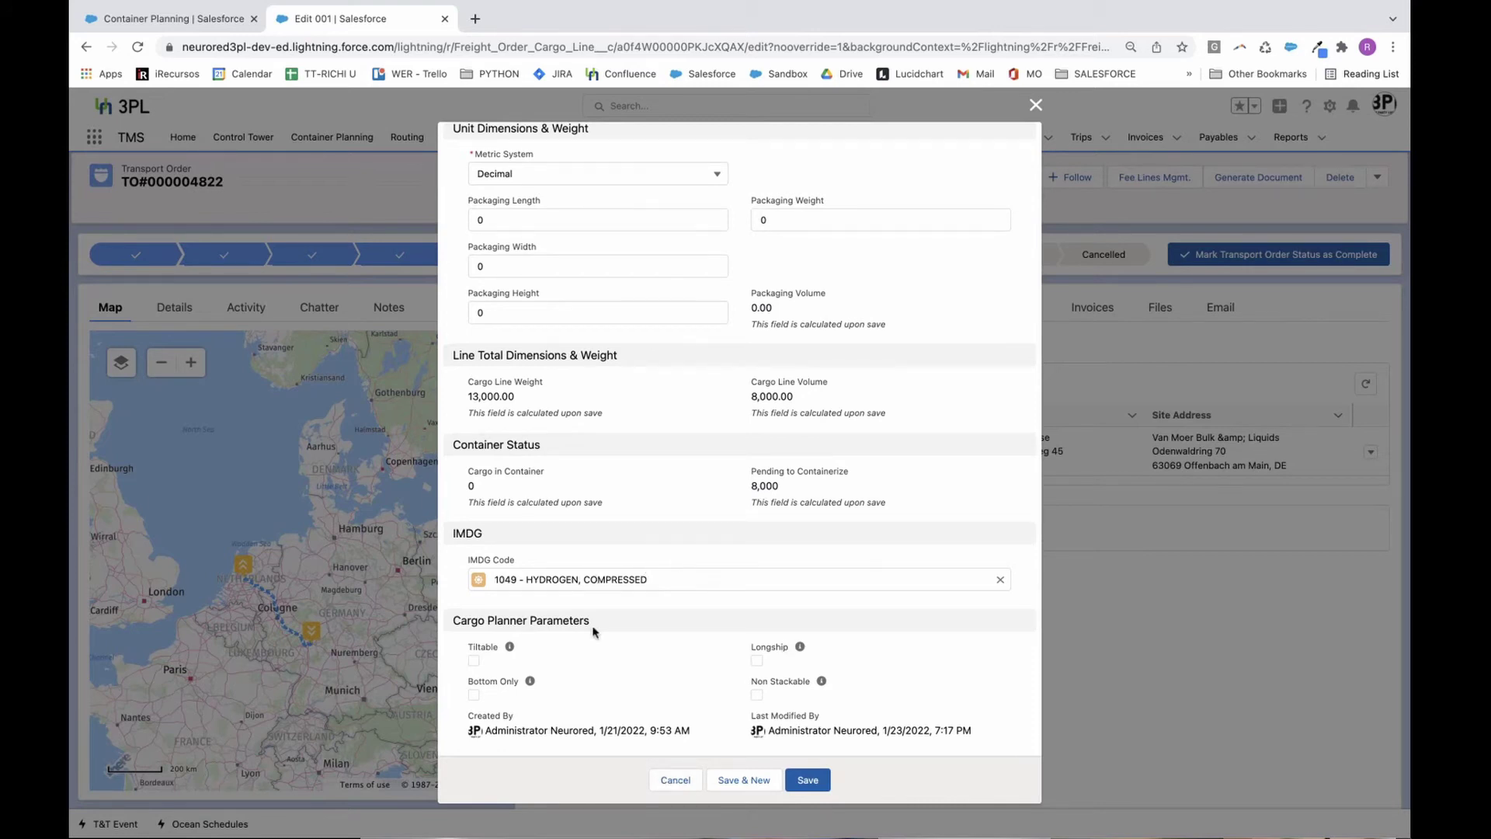
left_click(602, 579)
left_click_drag(646, 579, 468, 588)
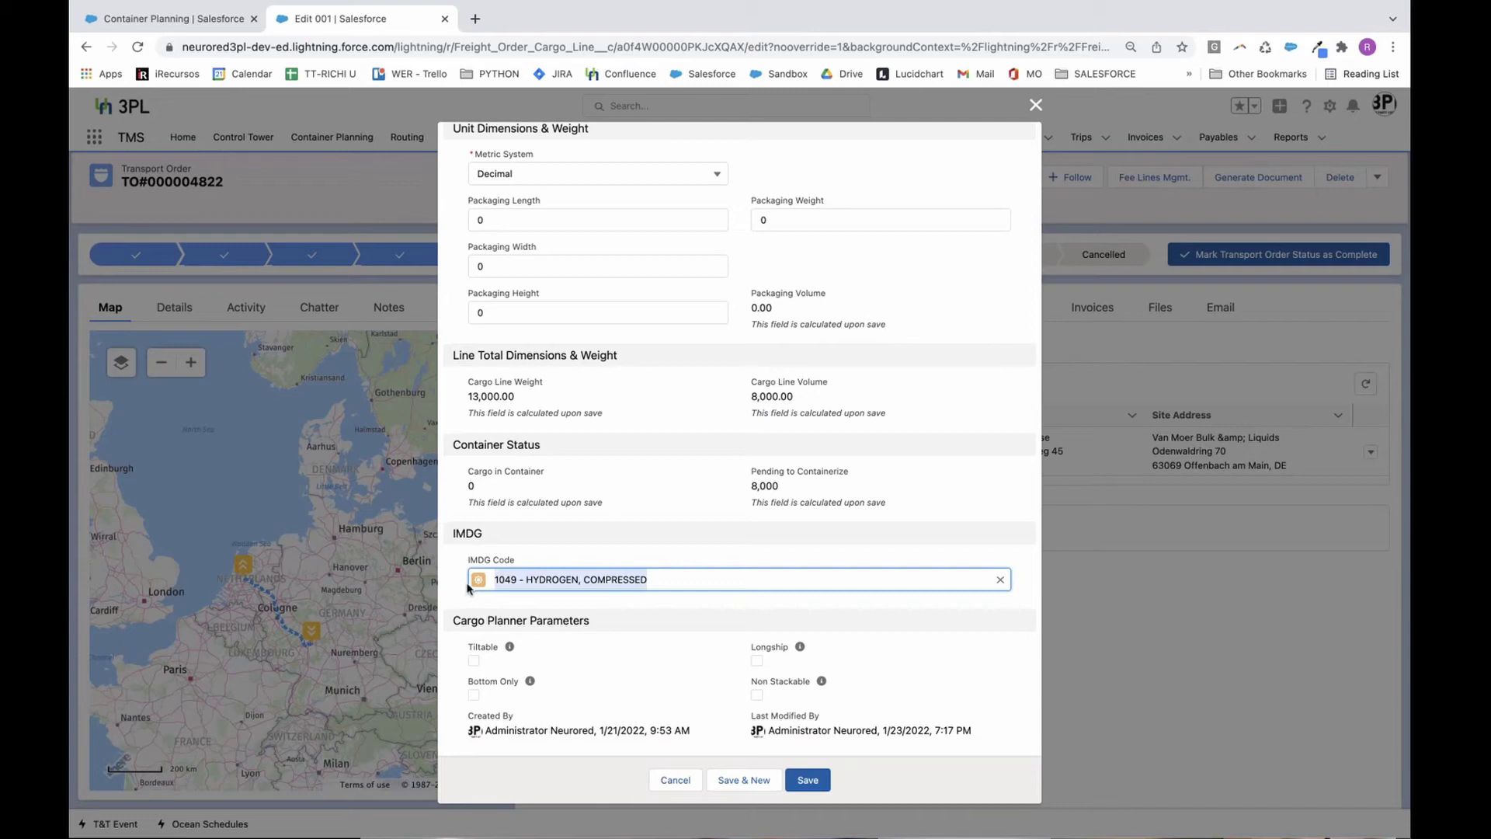
key("Escape")
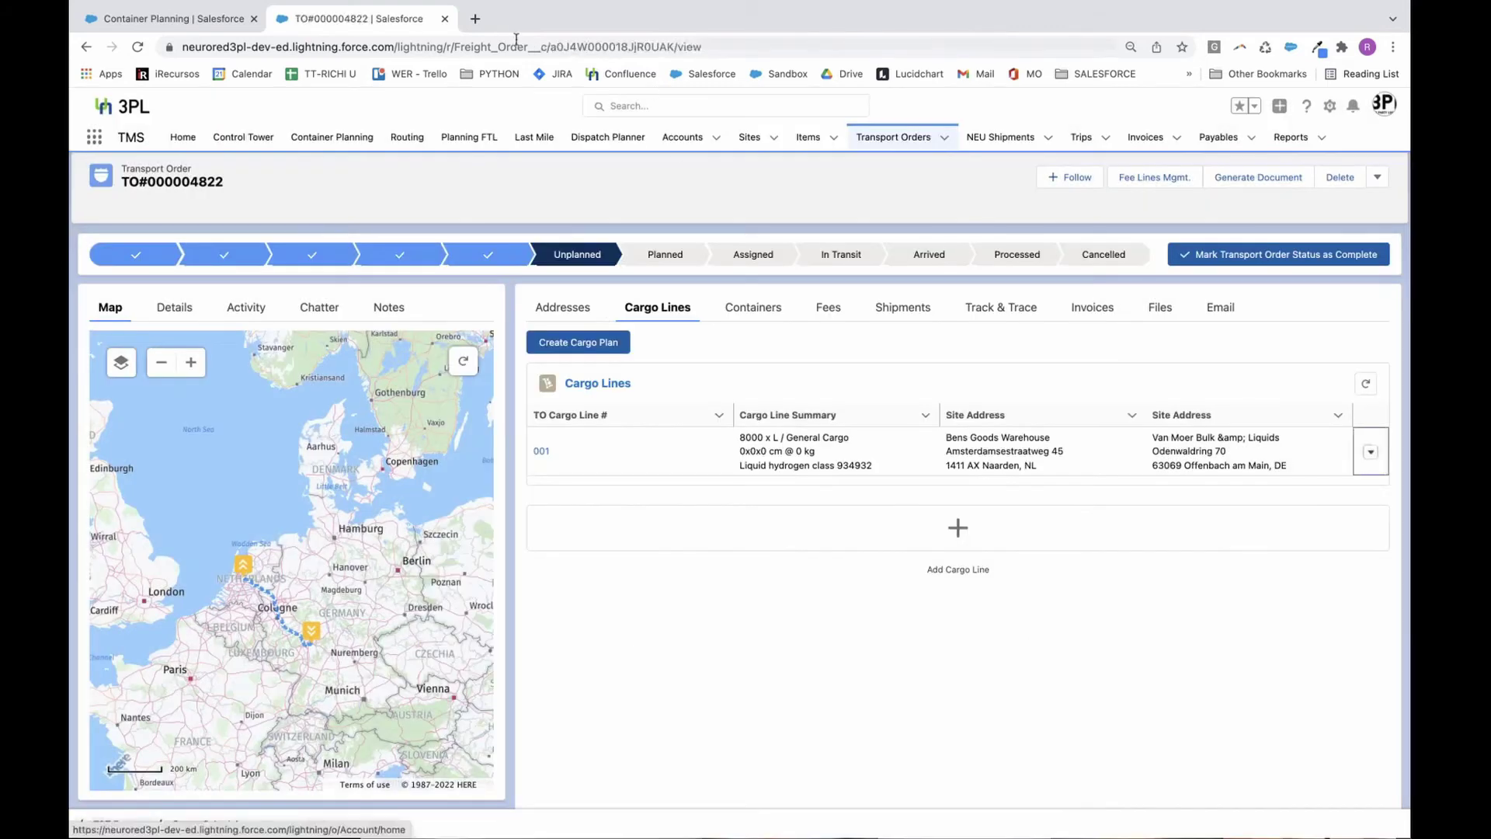
Step: Open the 1049 - HYDROGEN, COMPRESSED IMDG code record in a separate browser tab, examine its dangerous goods details, and close it
right_click(427, 29)
left_click(463, 134)
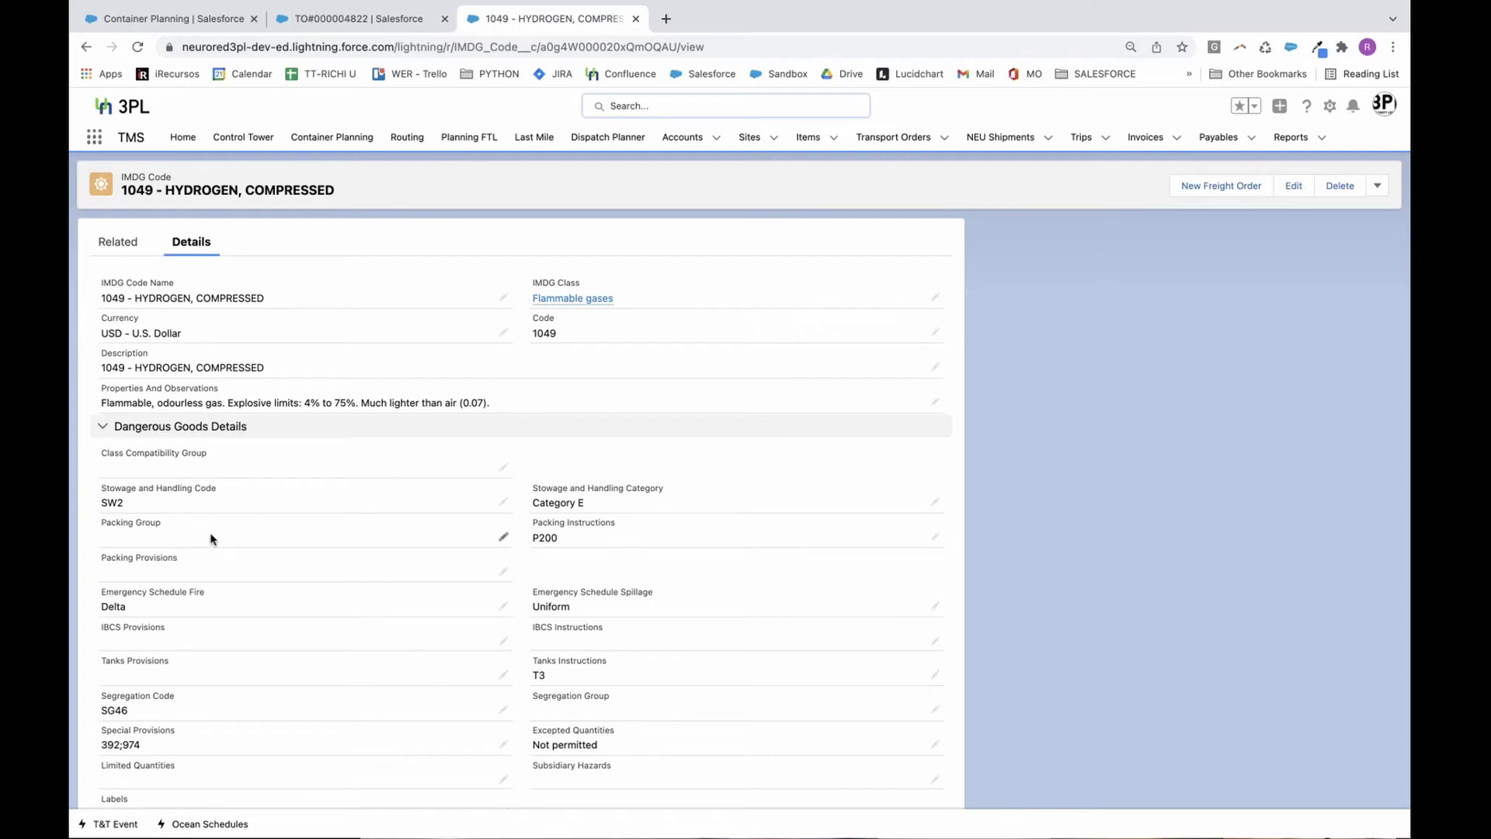
scroll(213, 537, "down", 1)
scroll(214, 537, "down", 1)
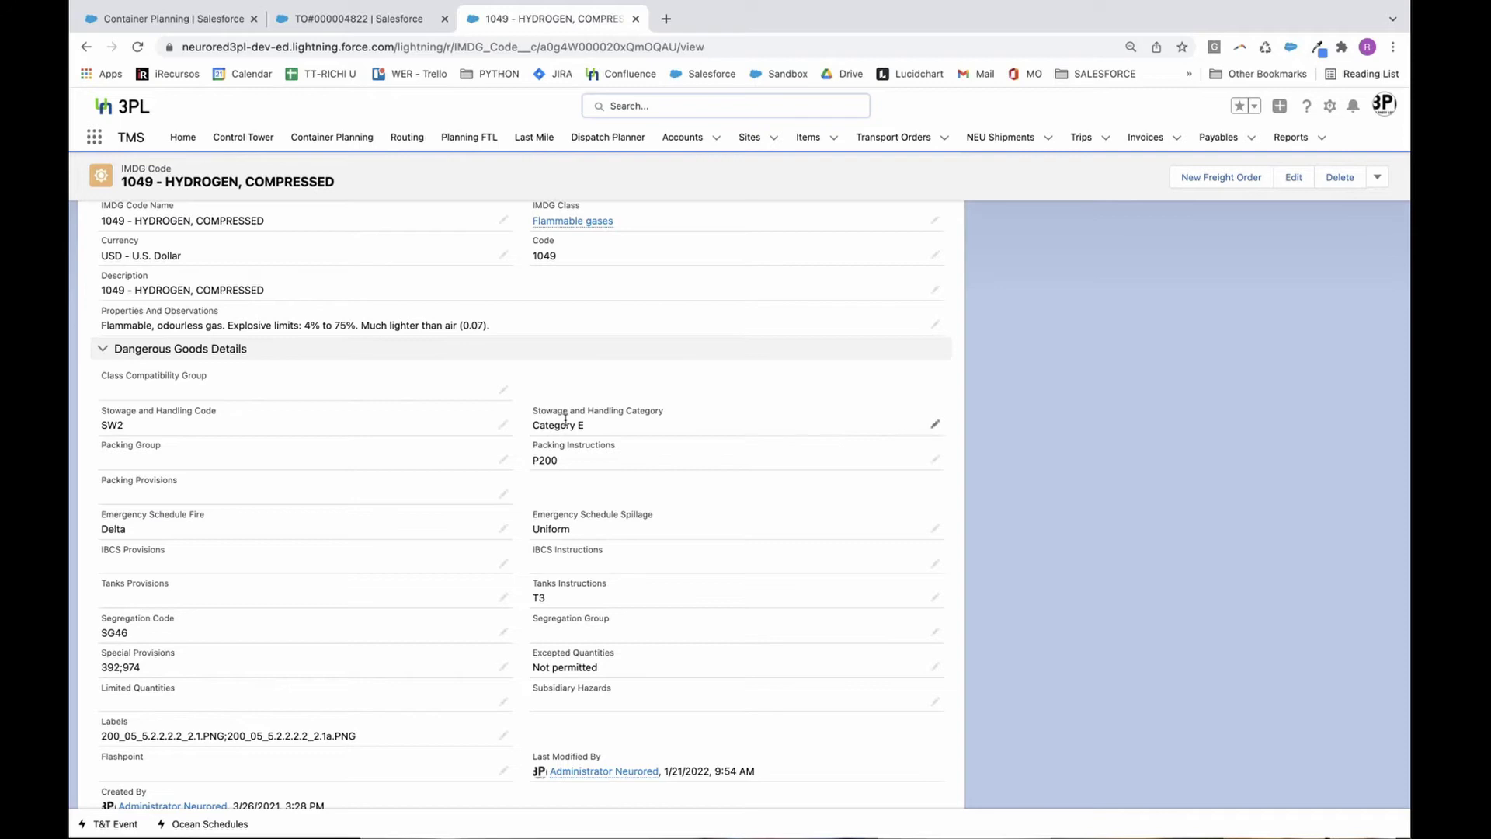
left_click_drag(534, 578, 639, 611)
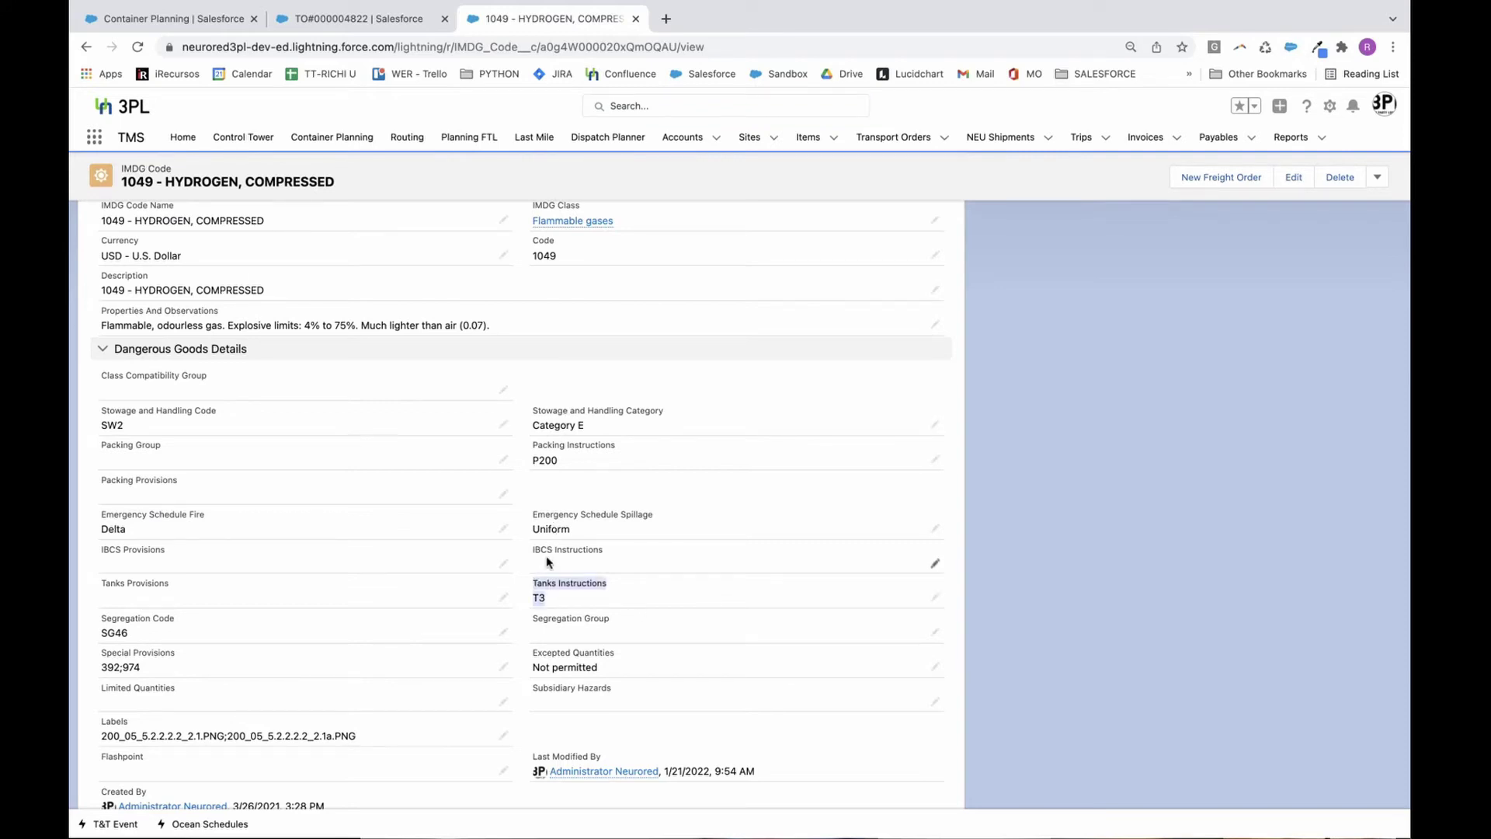
left_click(1109, 594)
scroll(734, 639, "down", 2)
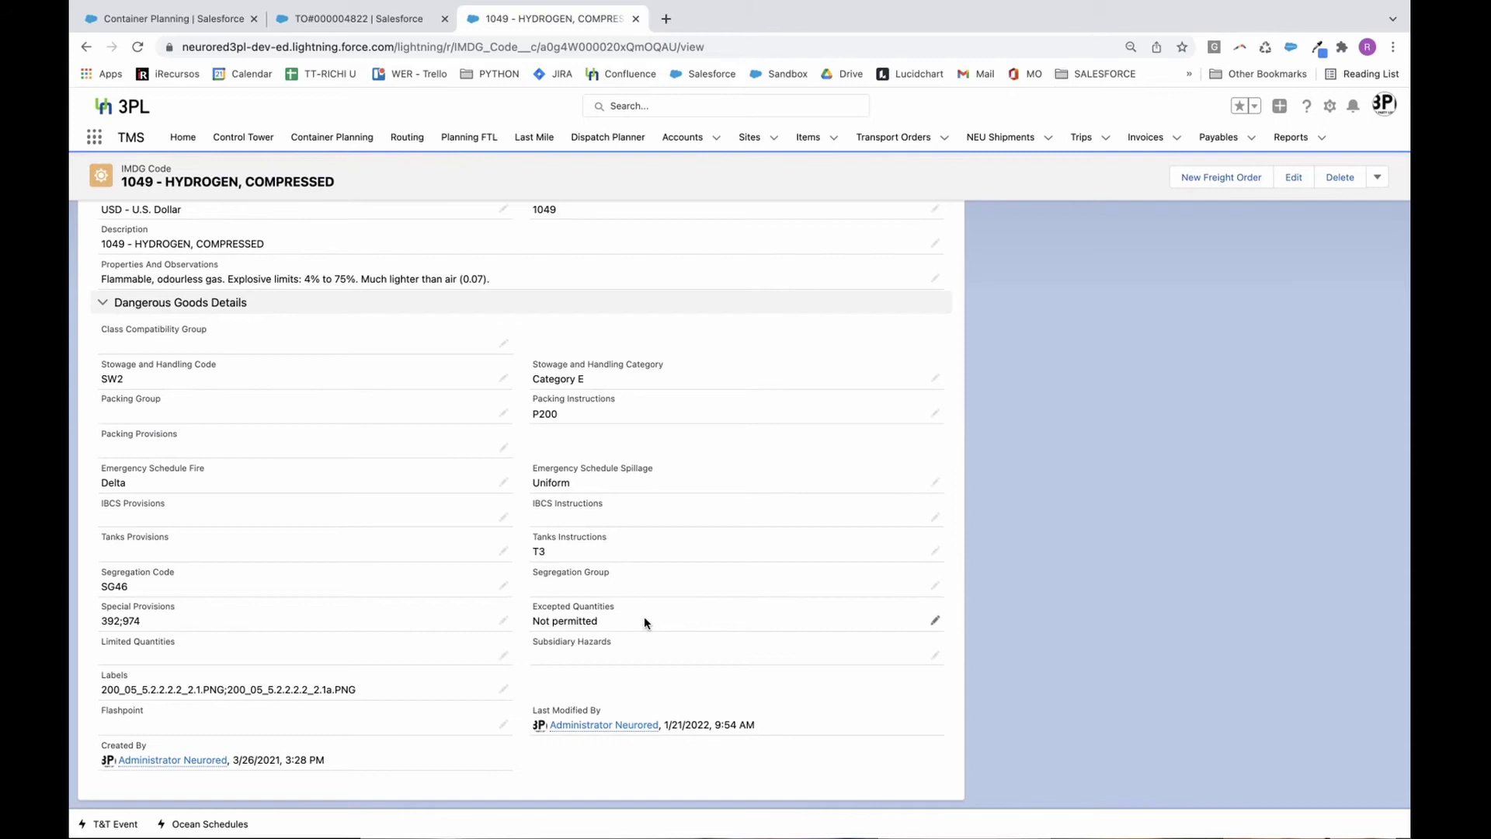
scroll(703, 488, "up", 3)
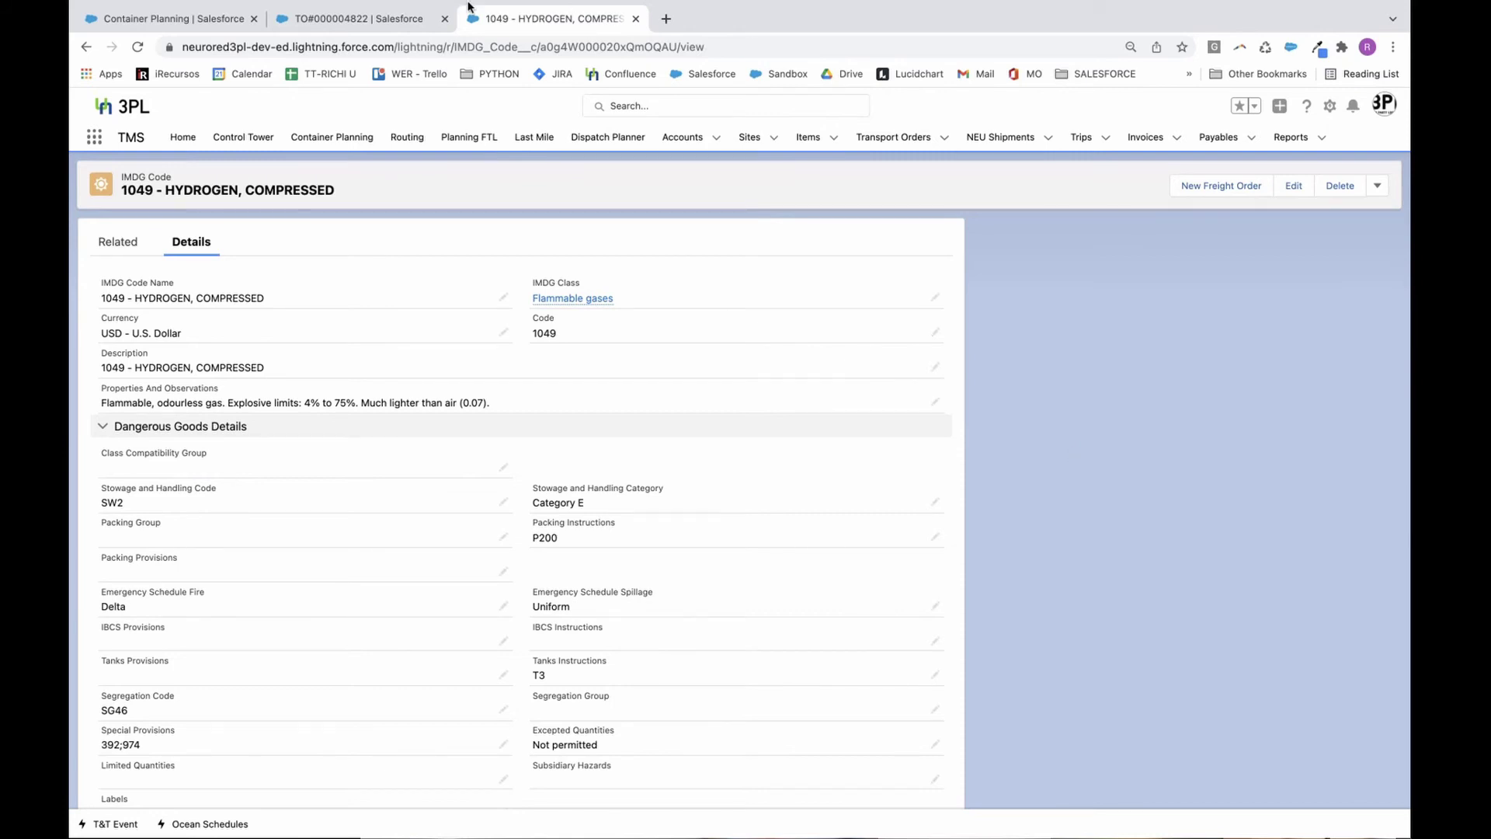
mouse_move(471, 4)
left_click(635, 60)
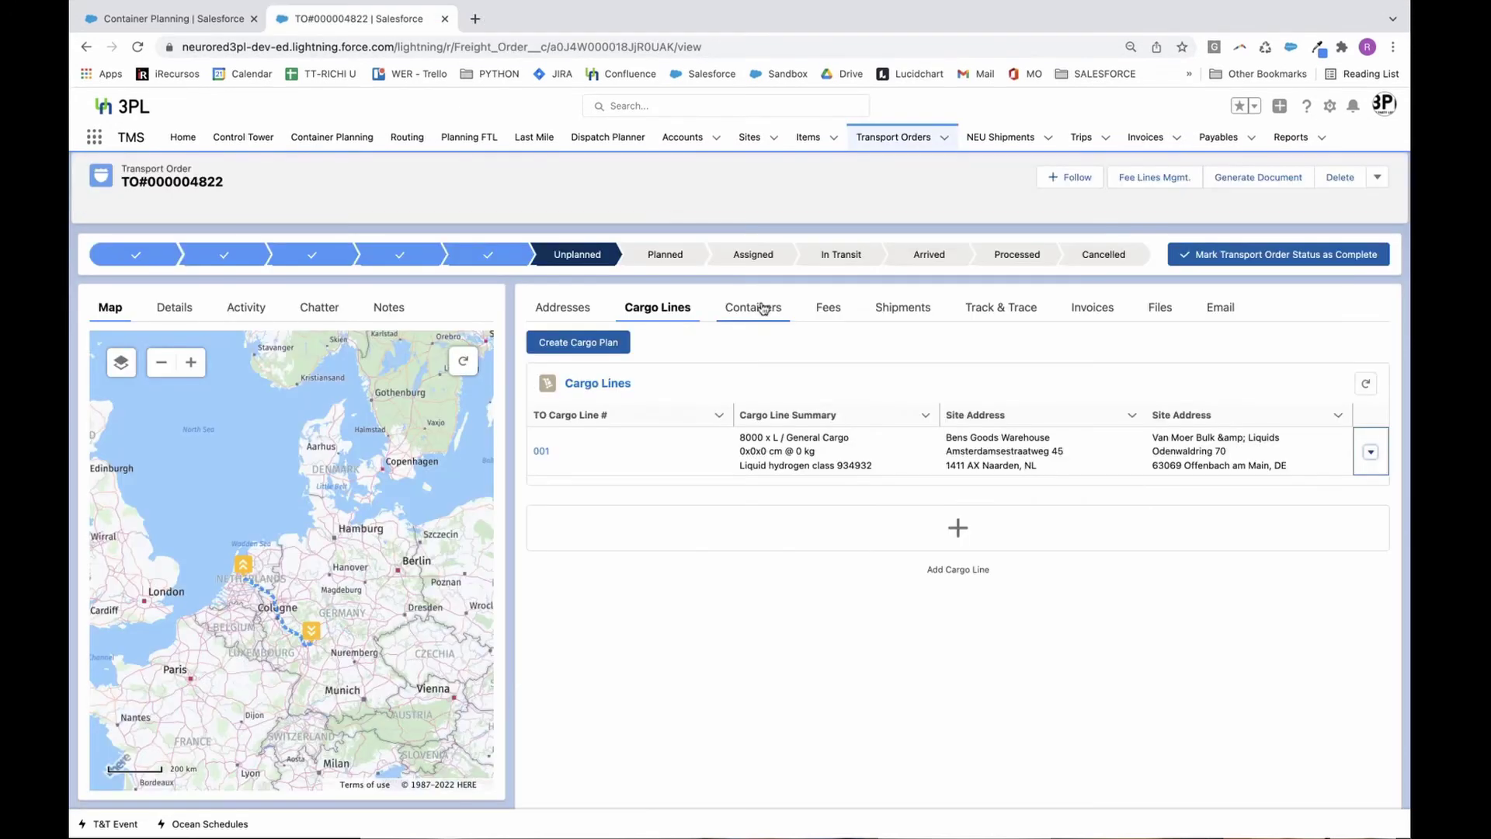
Step: Review the transport order's containers, fees, shipments, track and trace events, invoices and related files
left_click(752, 306)
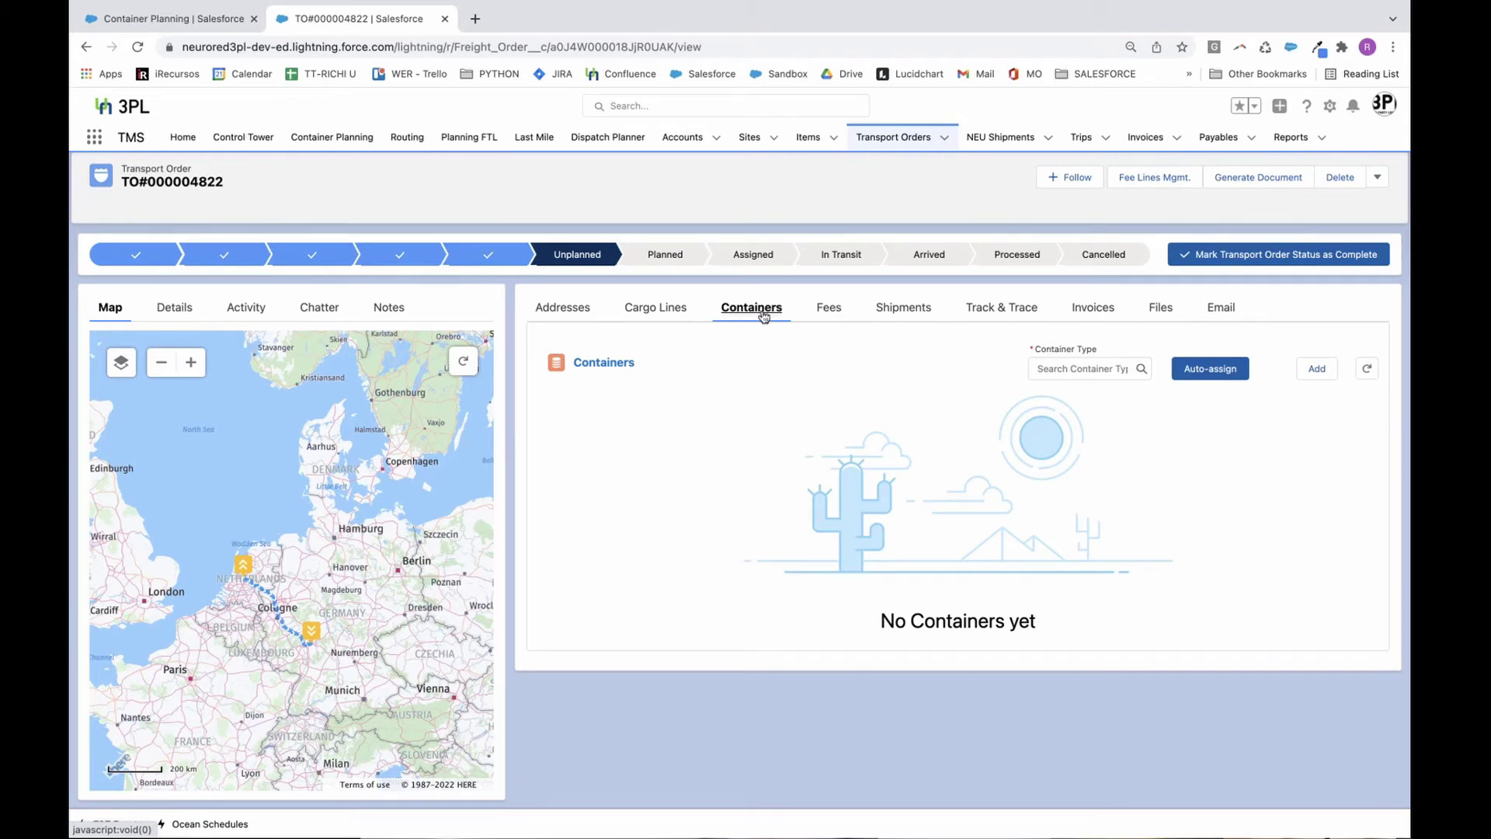
left_click(836, 316)
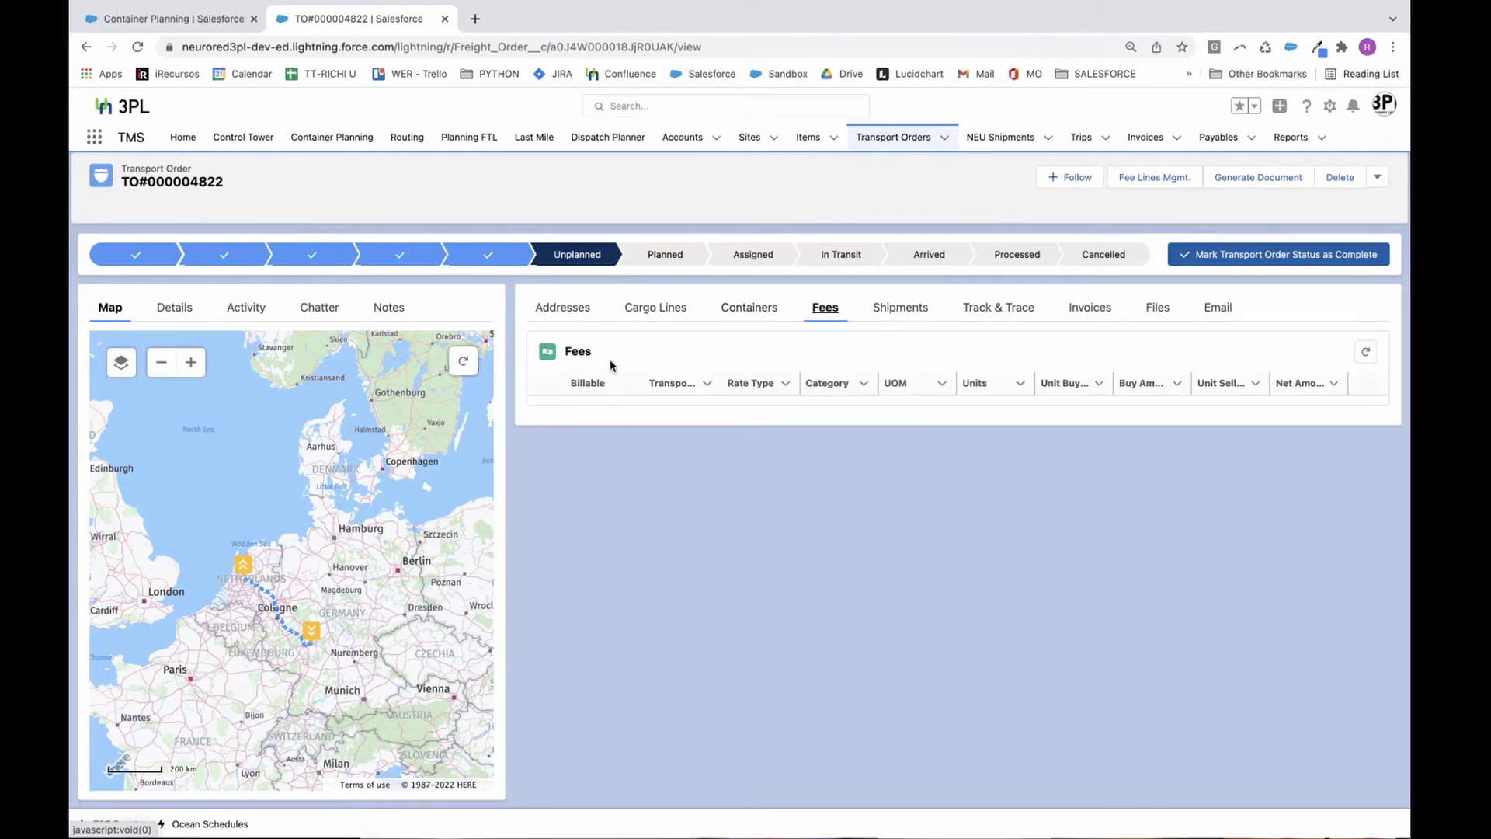
left_click(905, 315)
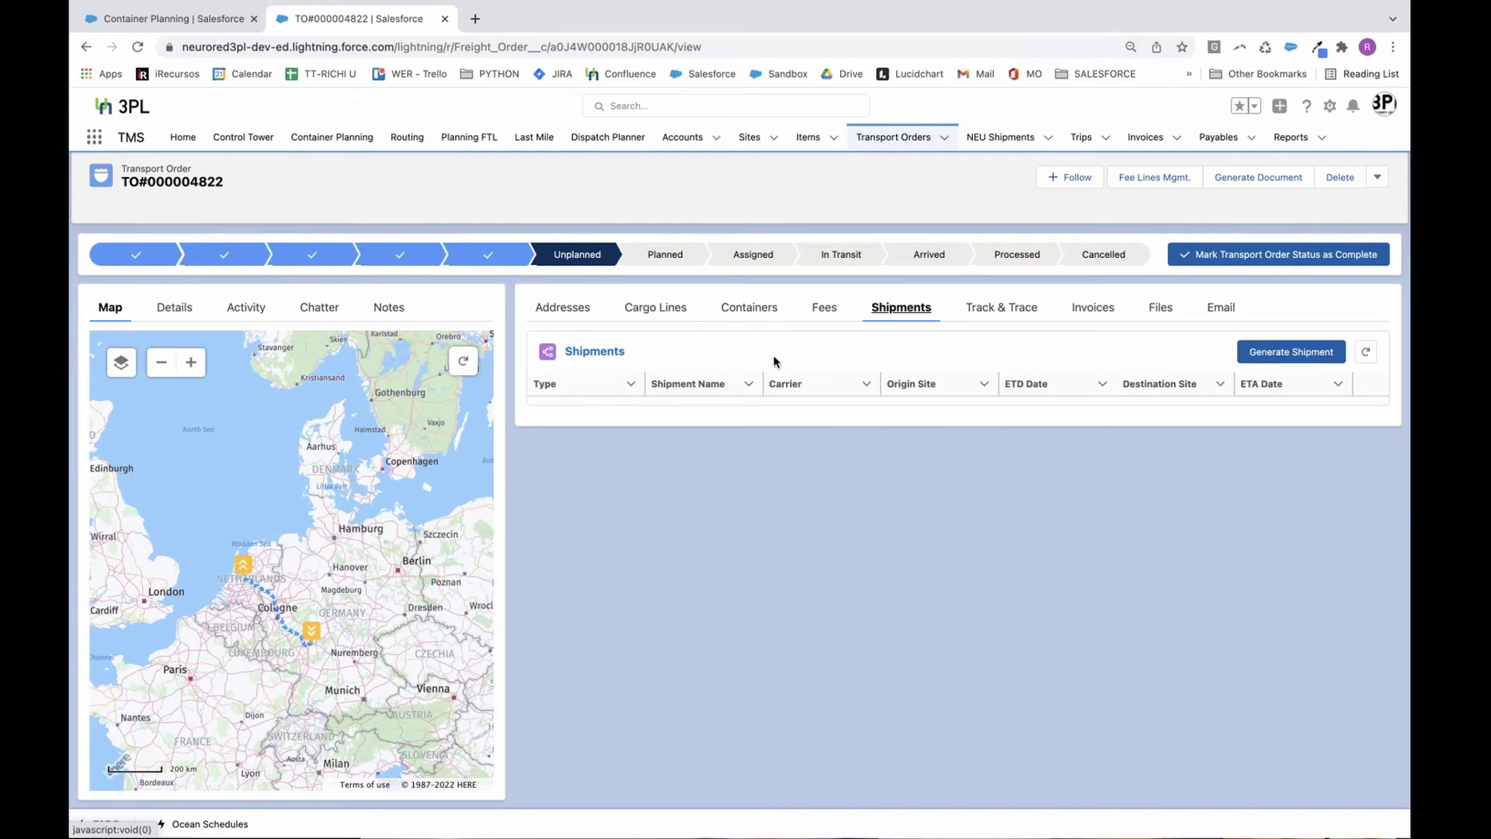
left_click(1014, 309)
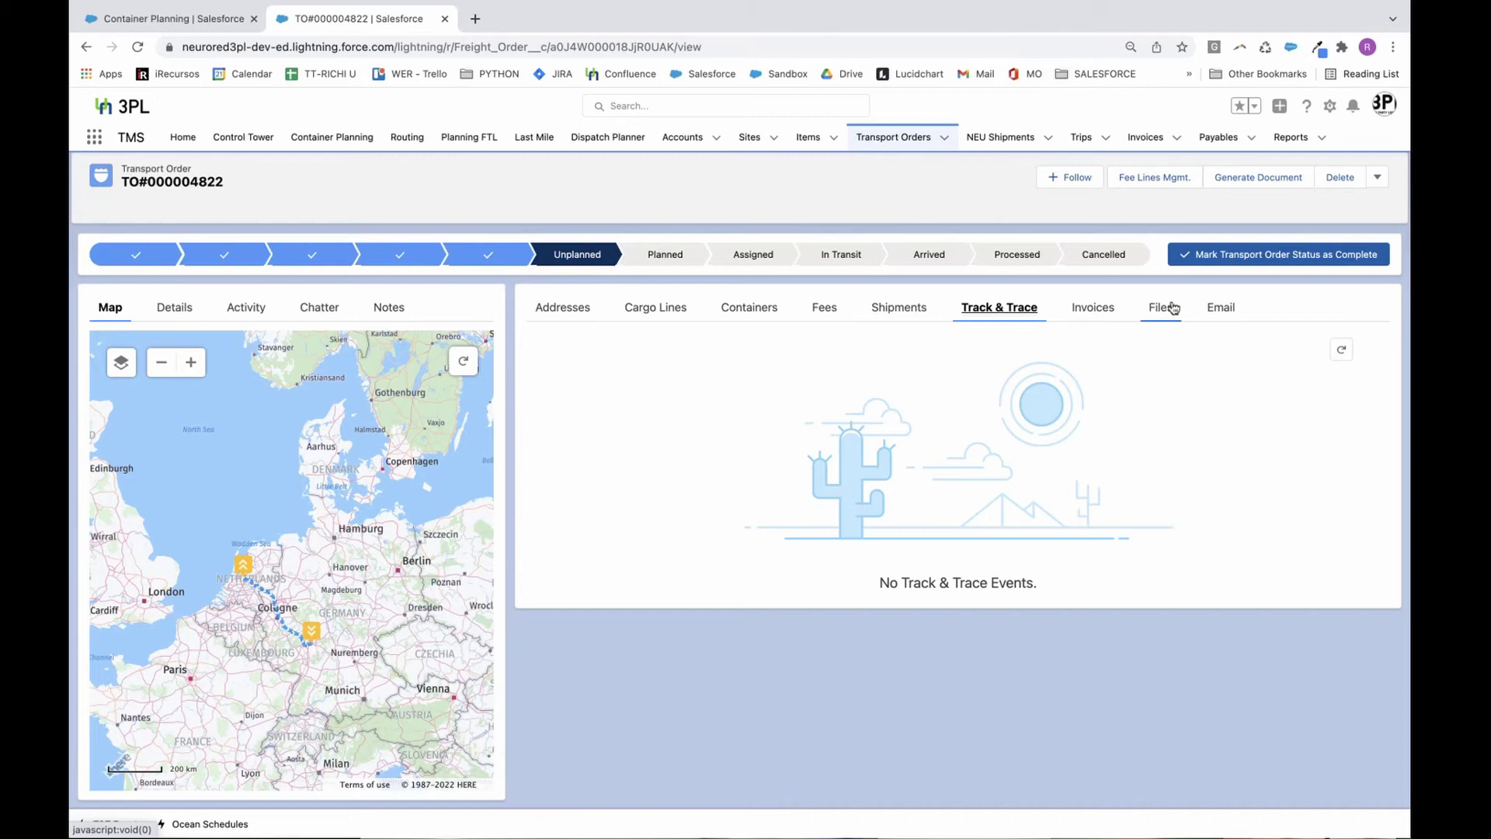
left_click(1091, 309)
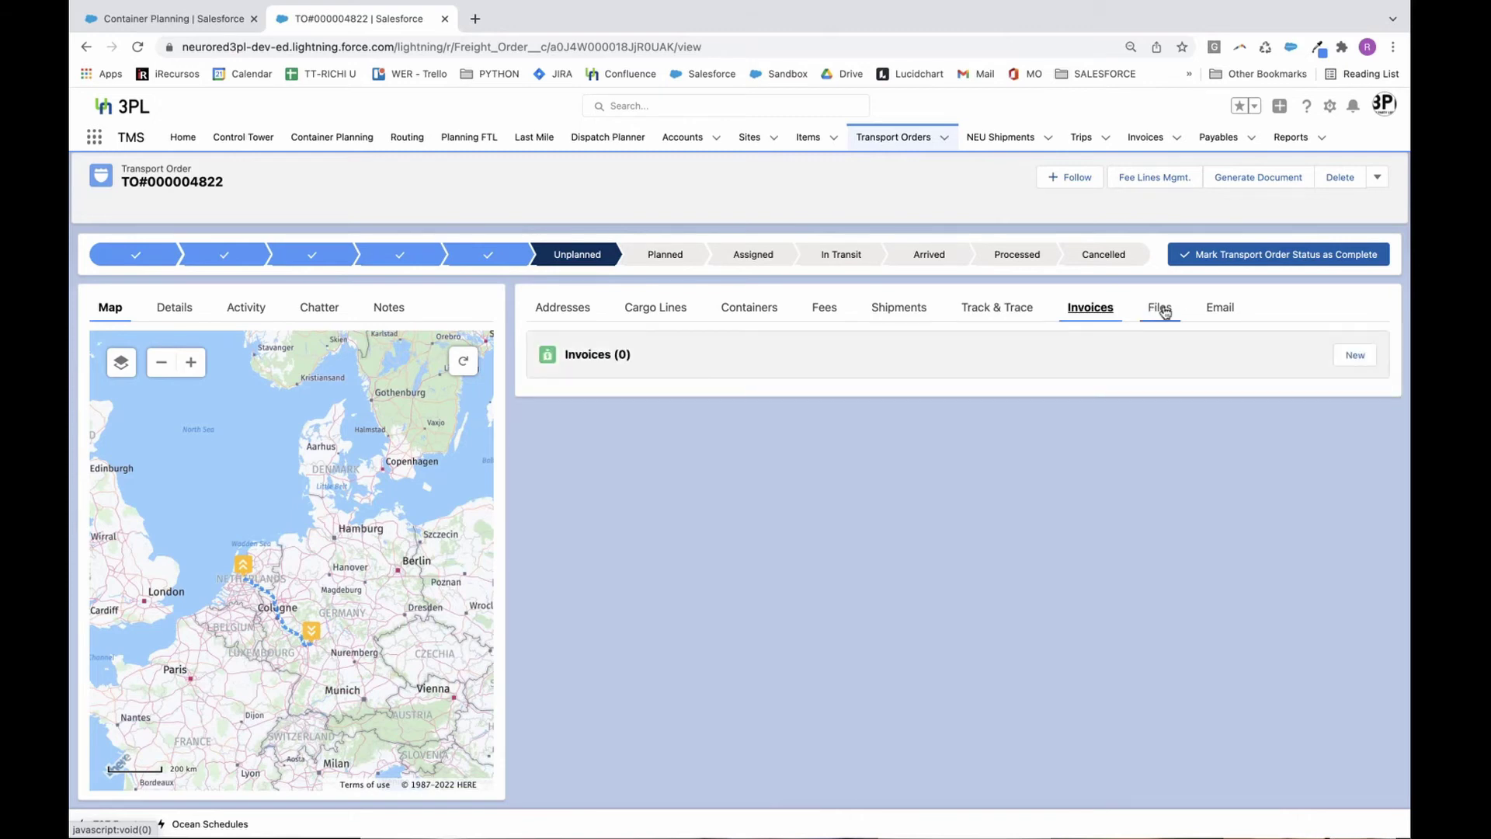
left_click(1159, 311)
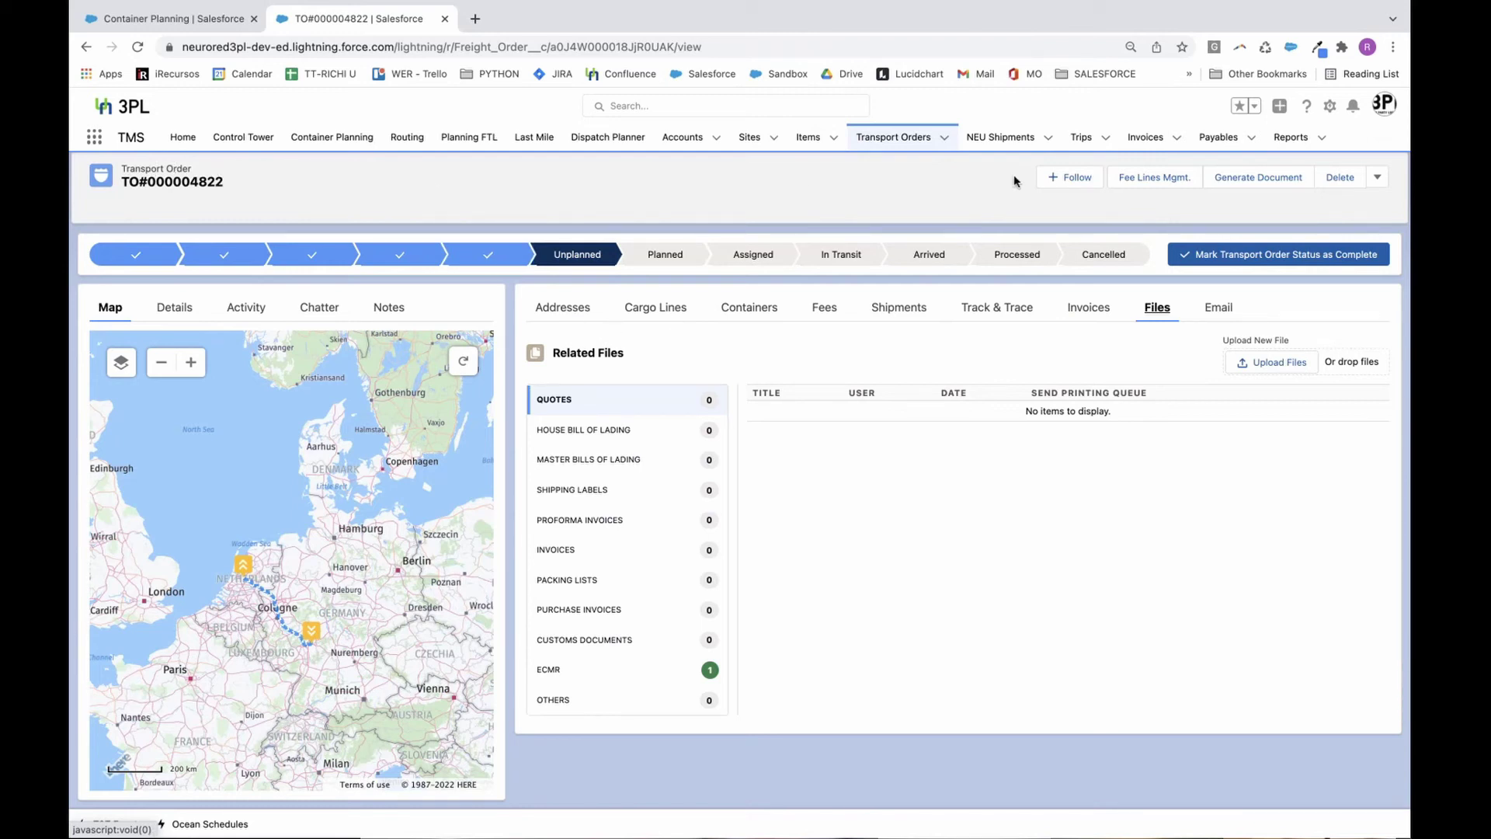
Step: Generate a Quote document for the transport order, save its PDF, and view the order's related files
left_click(1234, 181)
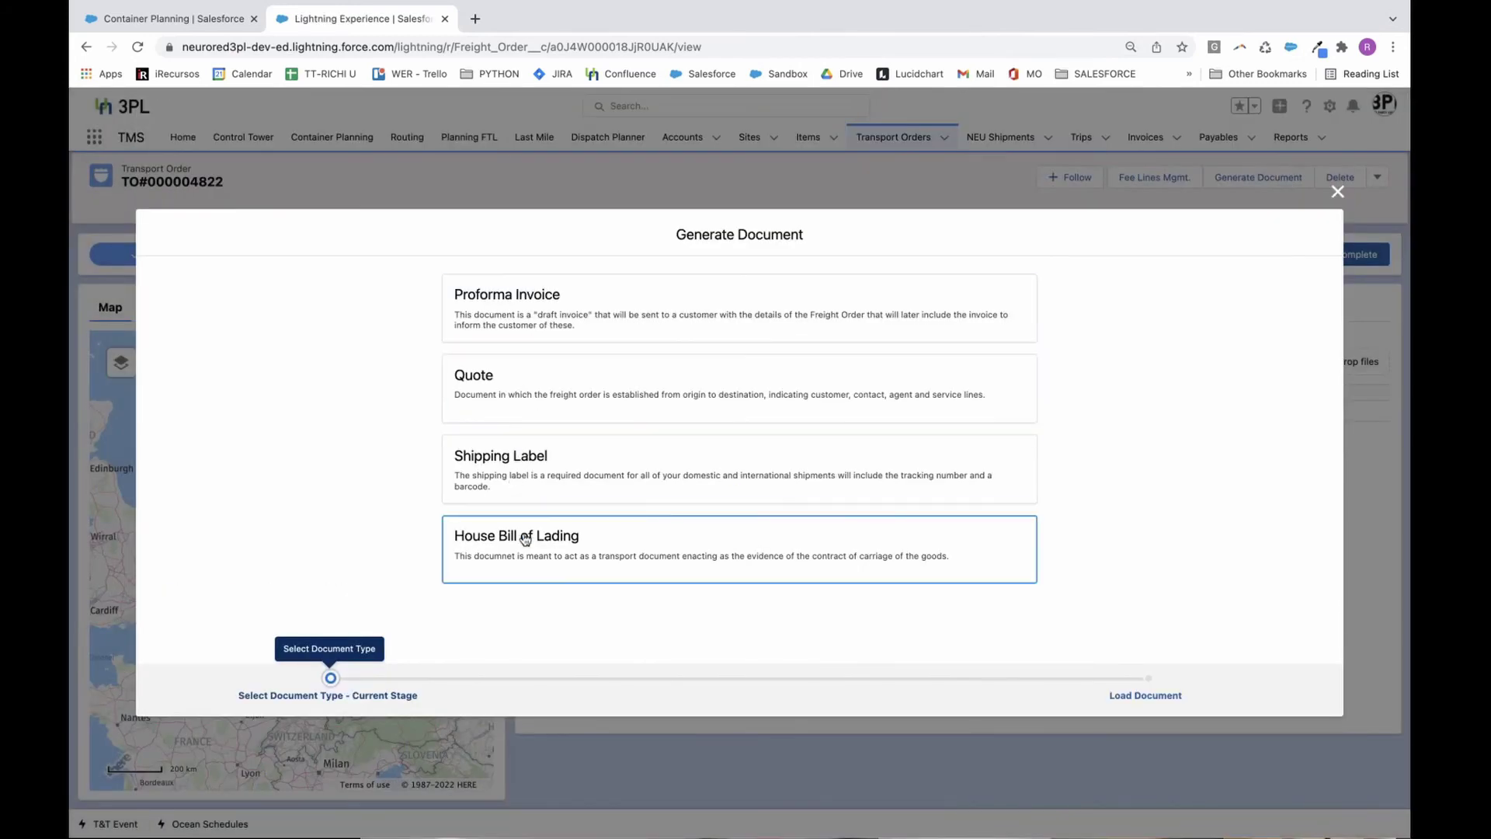
left_click(532, 394)
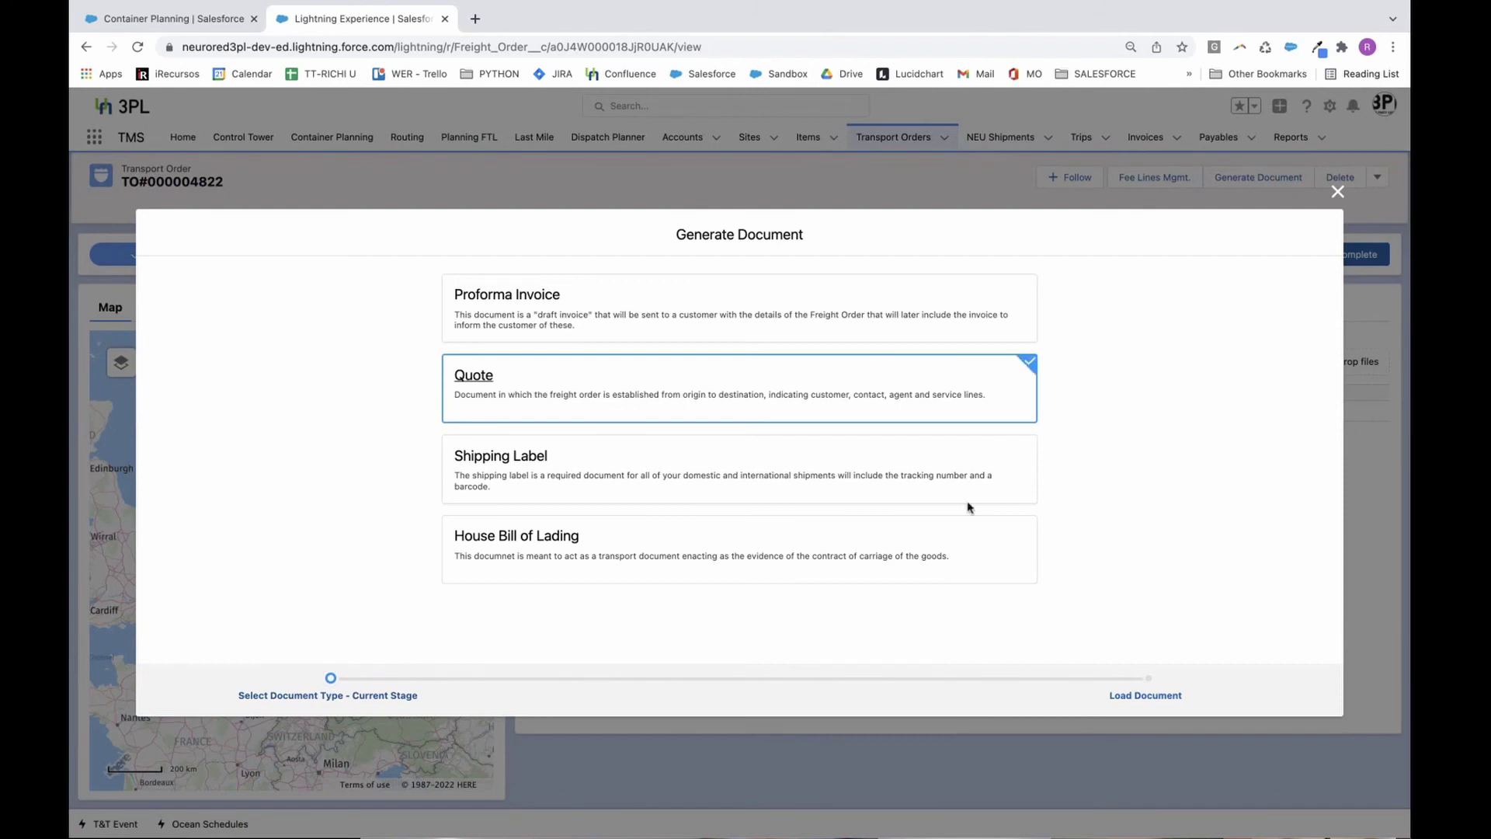
left_click(1151, 696)
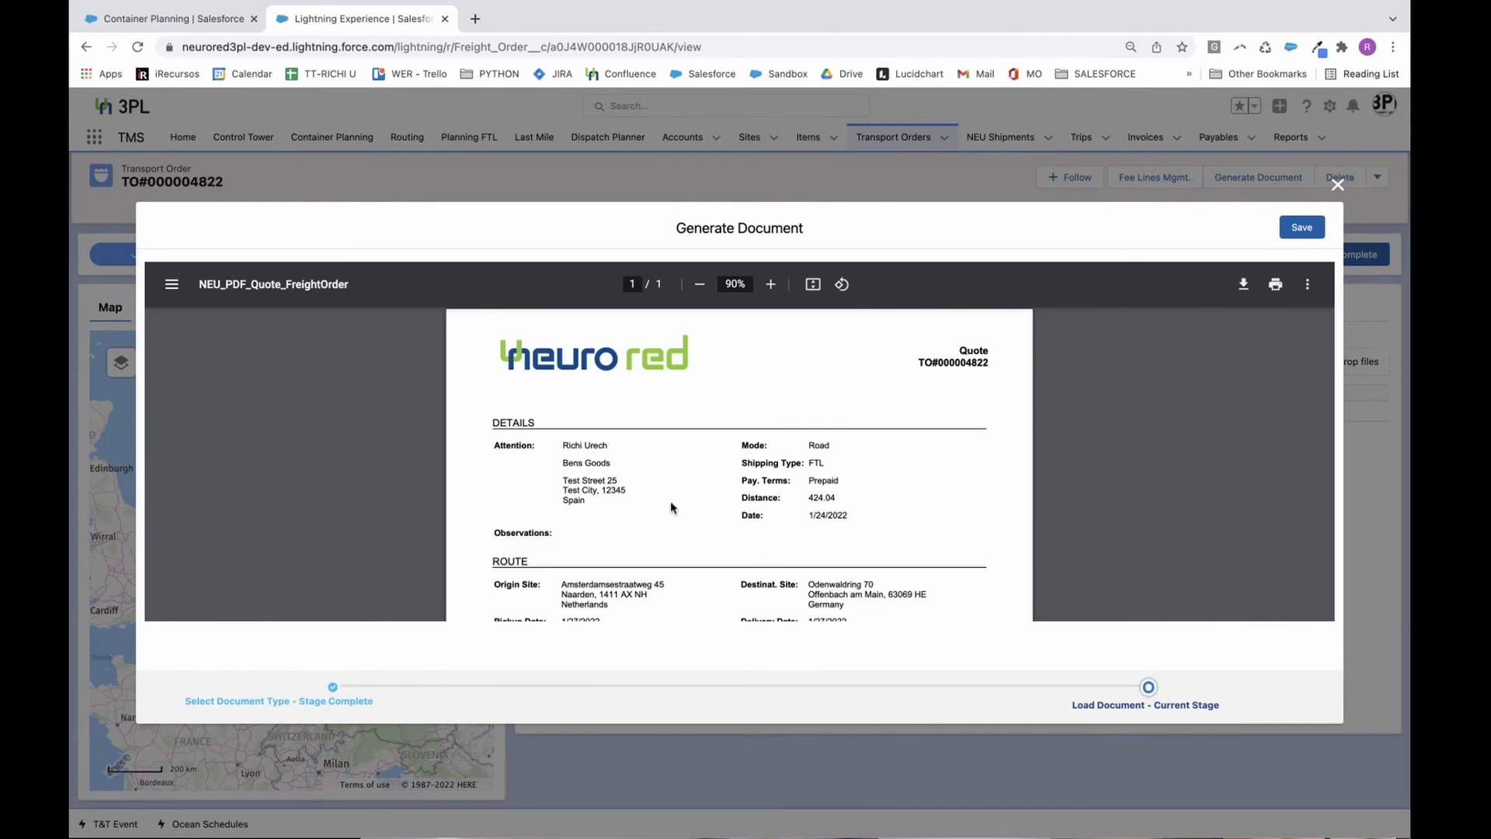
scroll(689, 519, "down", 1)
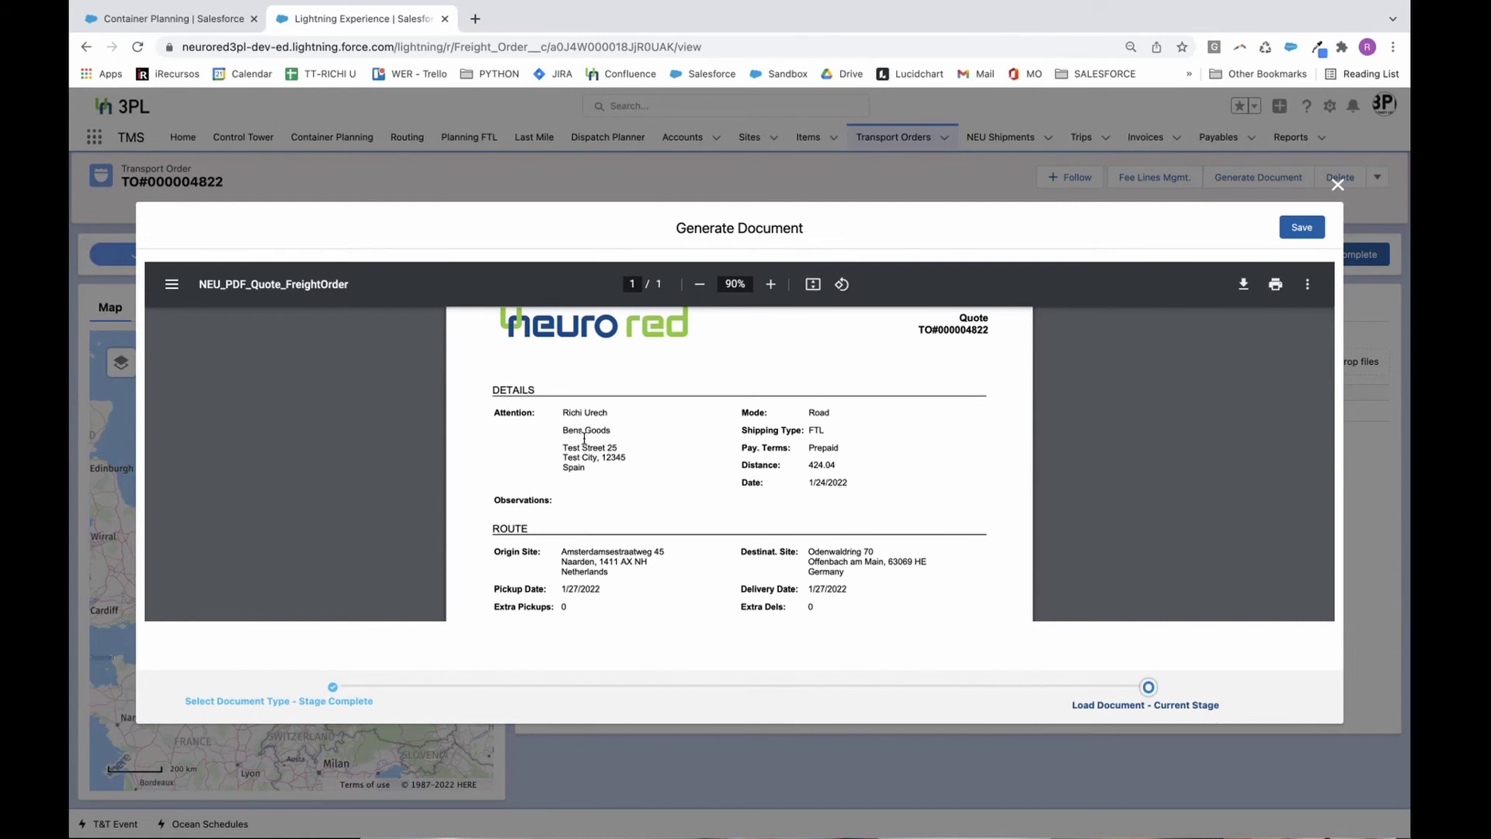
scroll(748, 522, "down", 4)
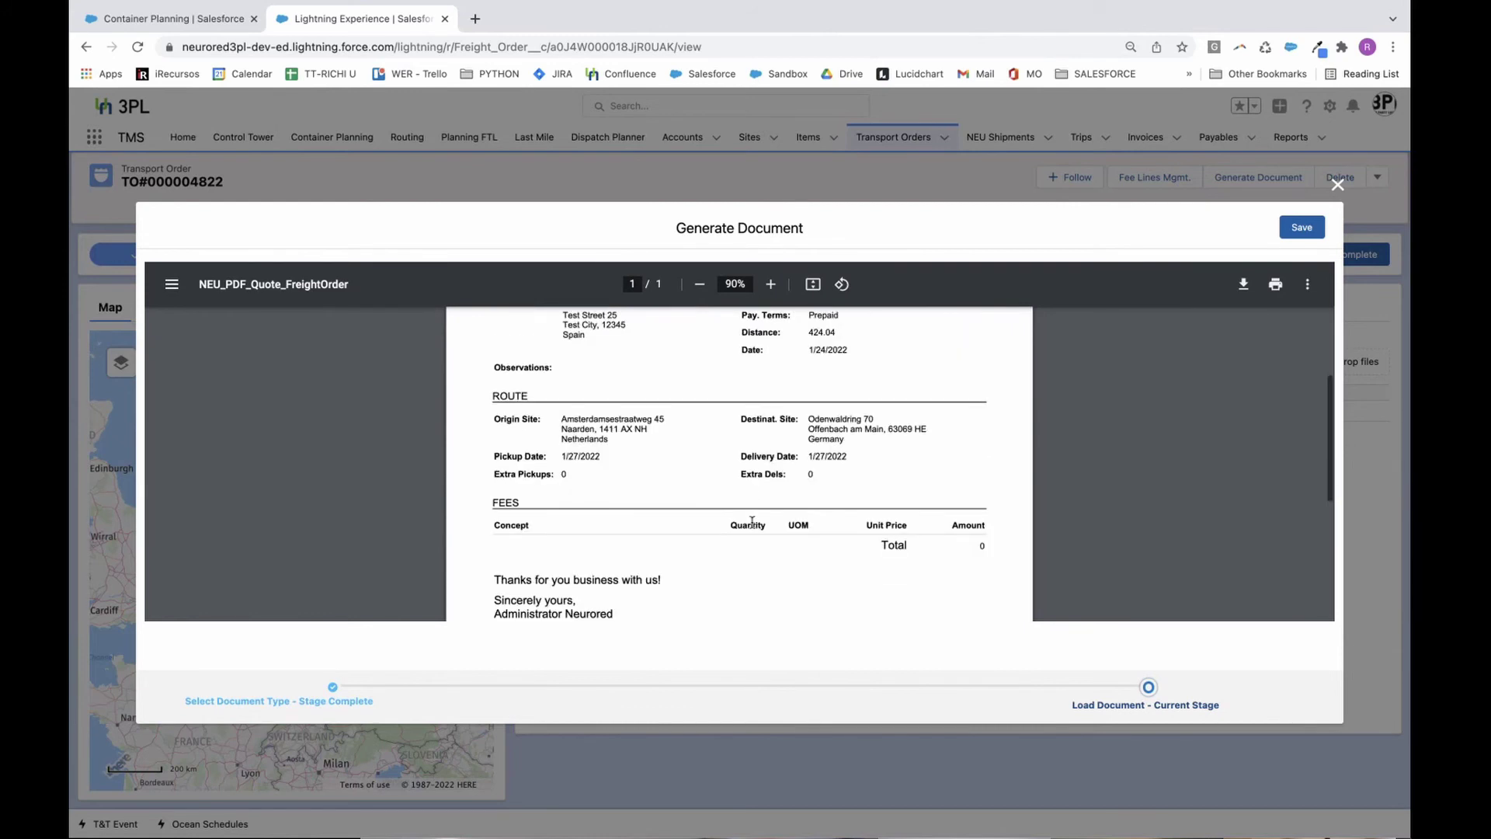
left_click(1318, 227)
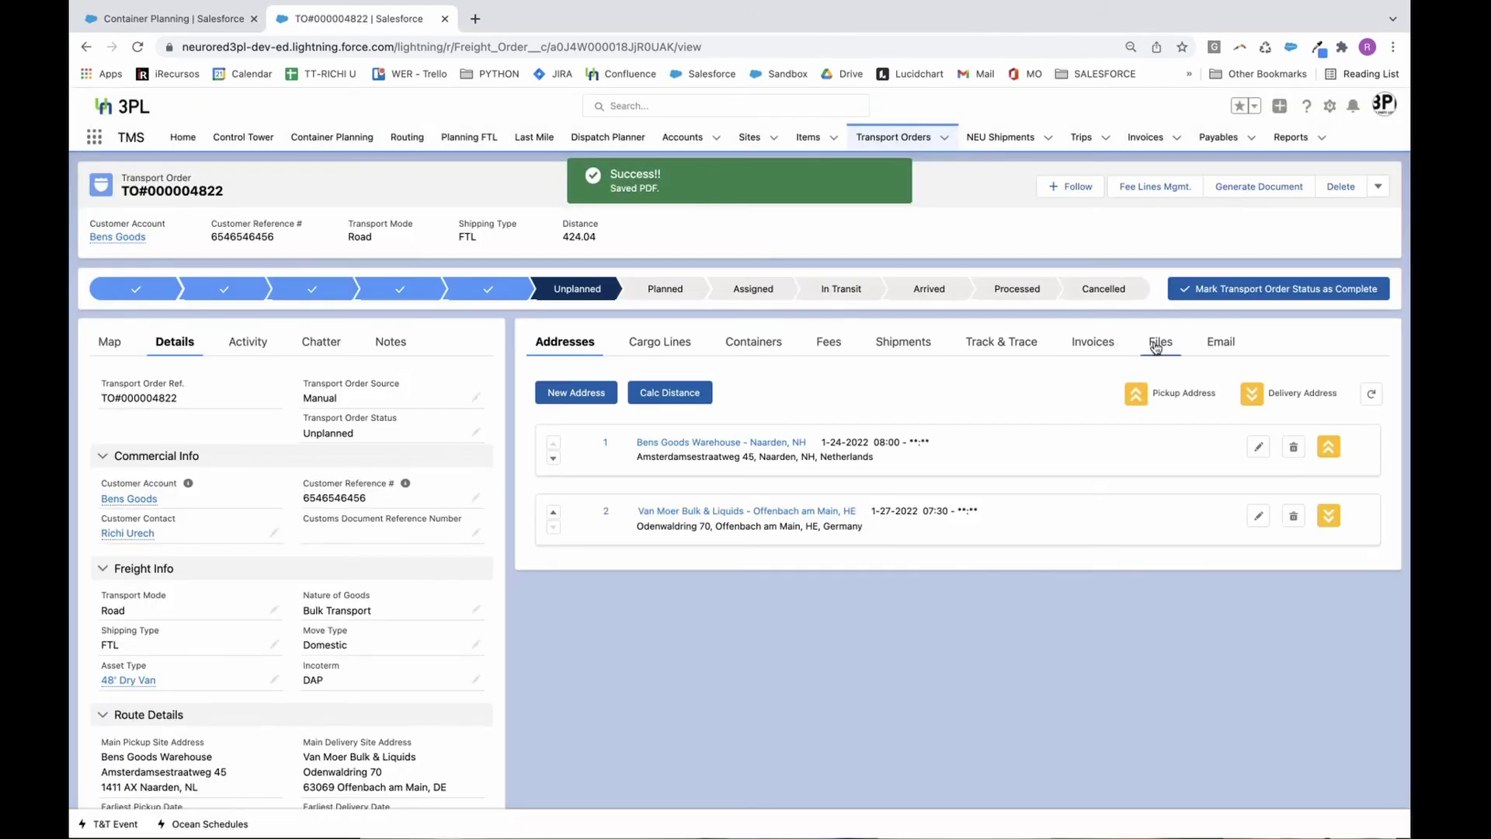
left_click(1158, 344)
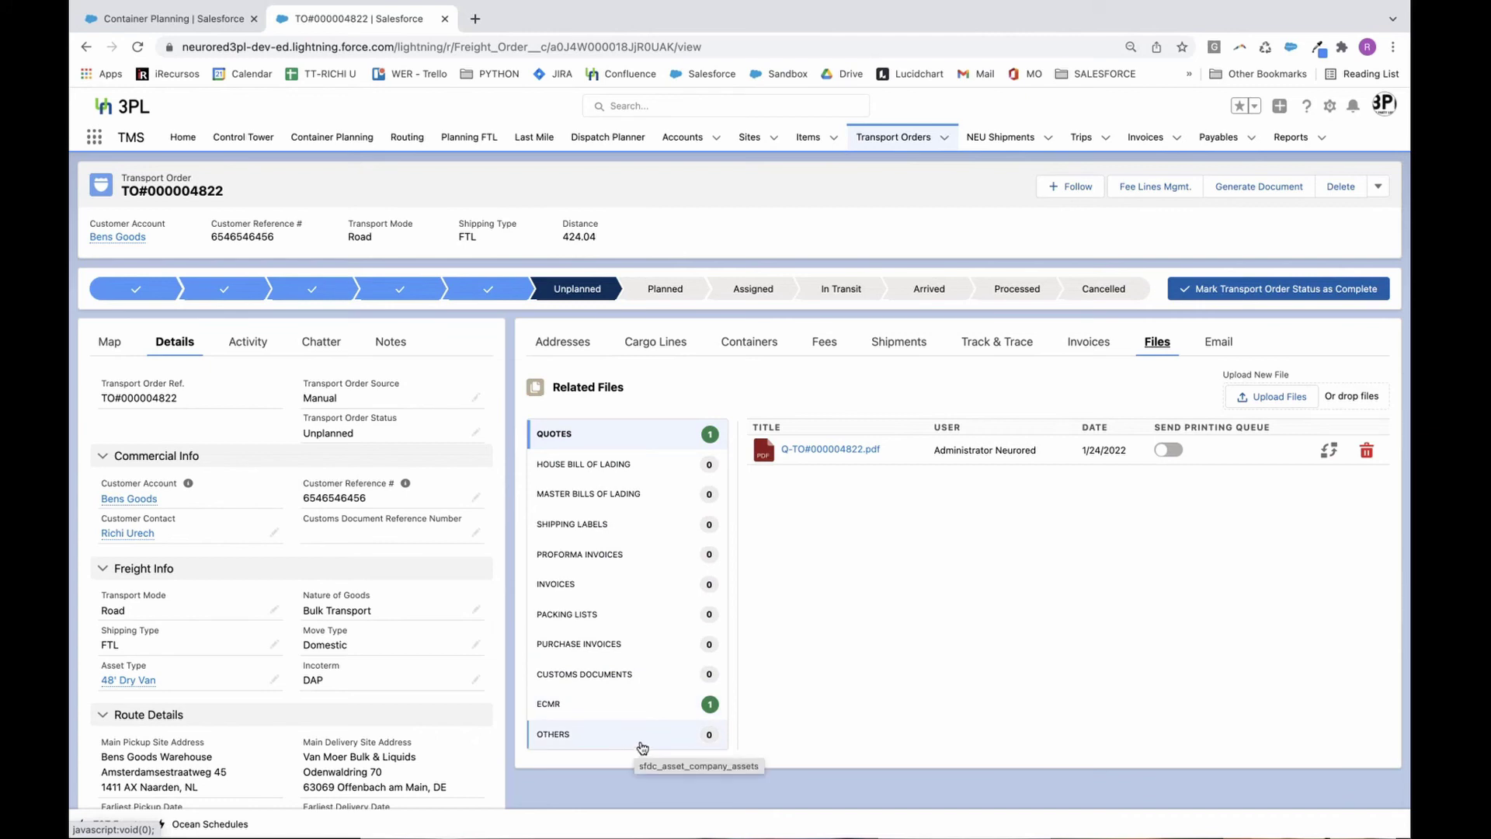
Step: Close the transport order and reopen it from the Liquid hydrogen row of Container Planning in a separate browser tab
key("ctrl+w")
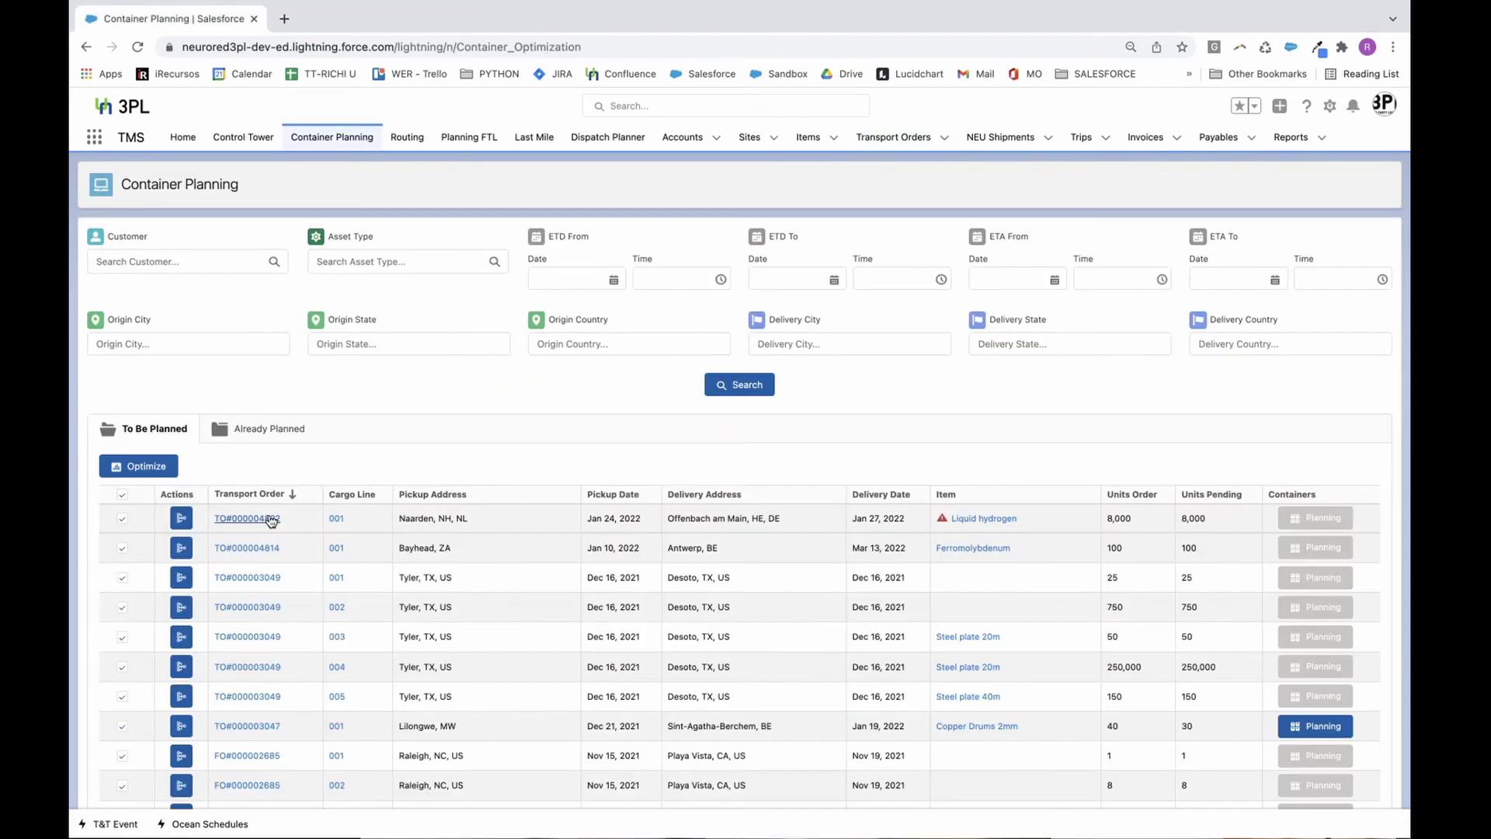
right_click(264, 518)
left_click(314, 521)
left_click(366, 19)
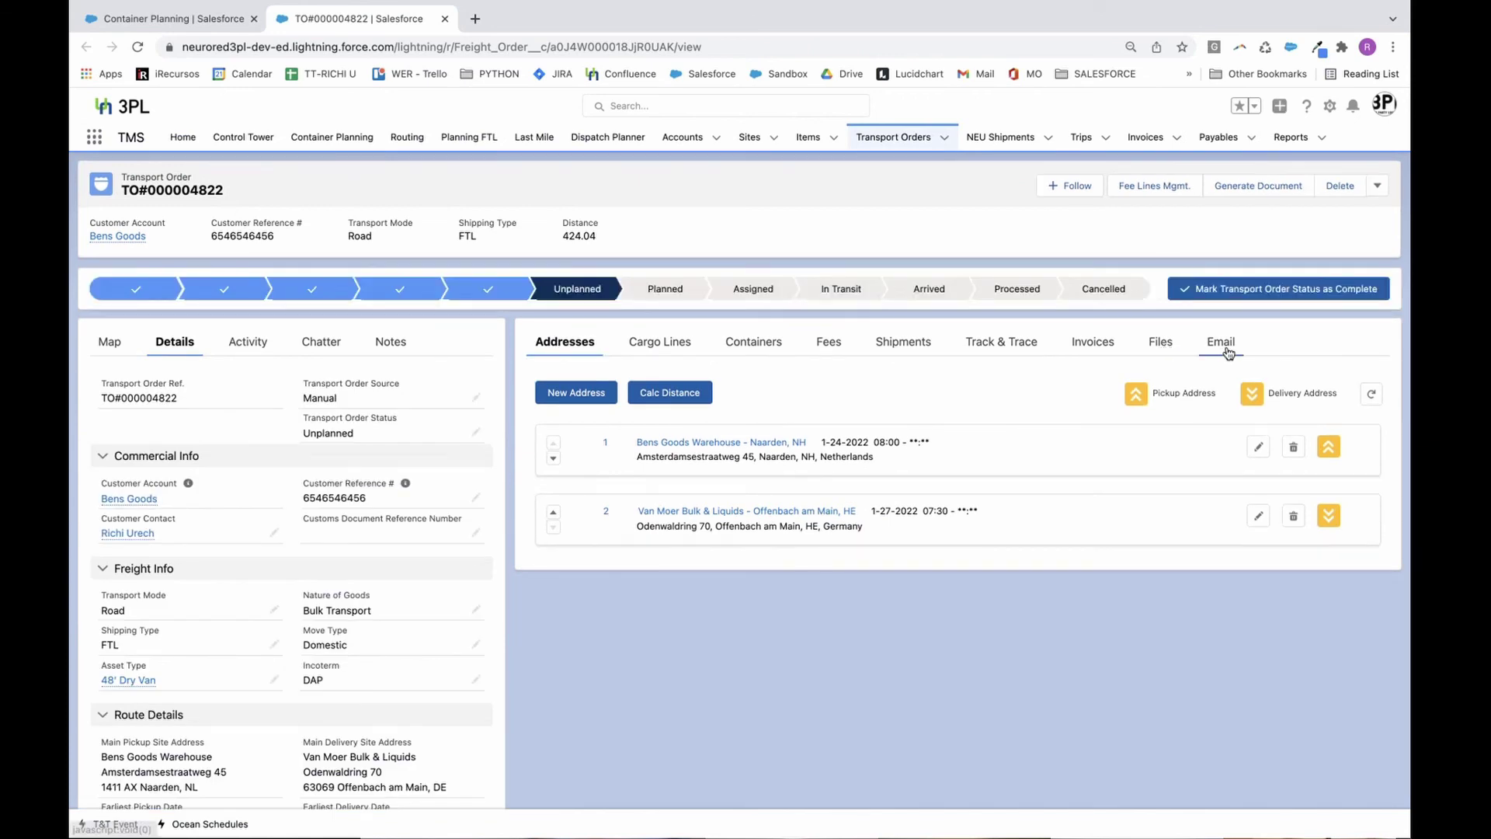
Step: Start an email from the transport order and add the first contact listed under the Bens Goods customer account as recipient
left_click(1223, 342)
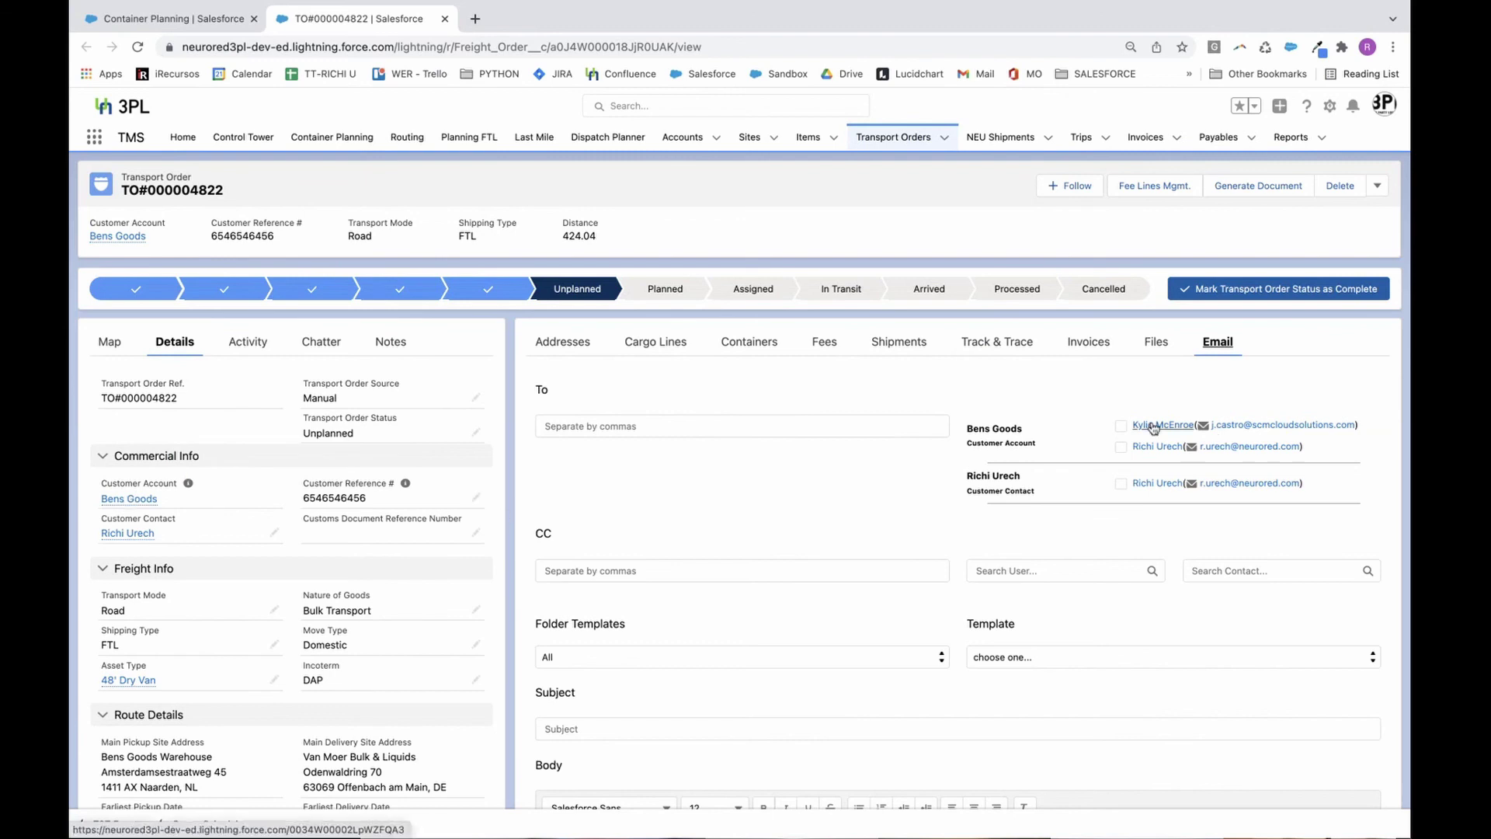
left_click(1121, 426)
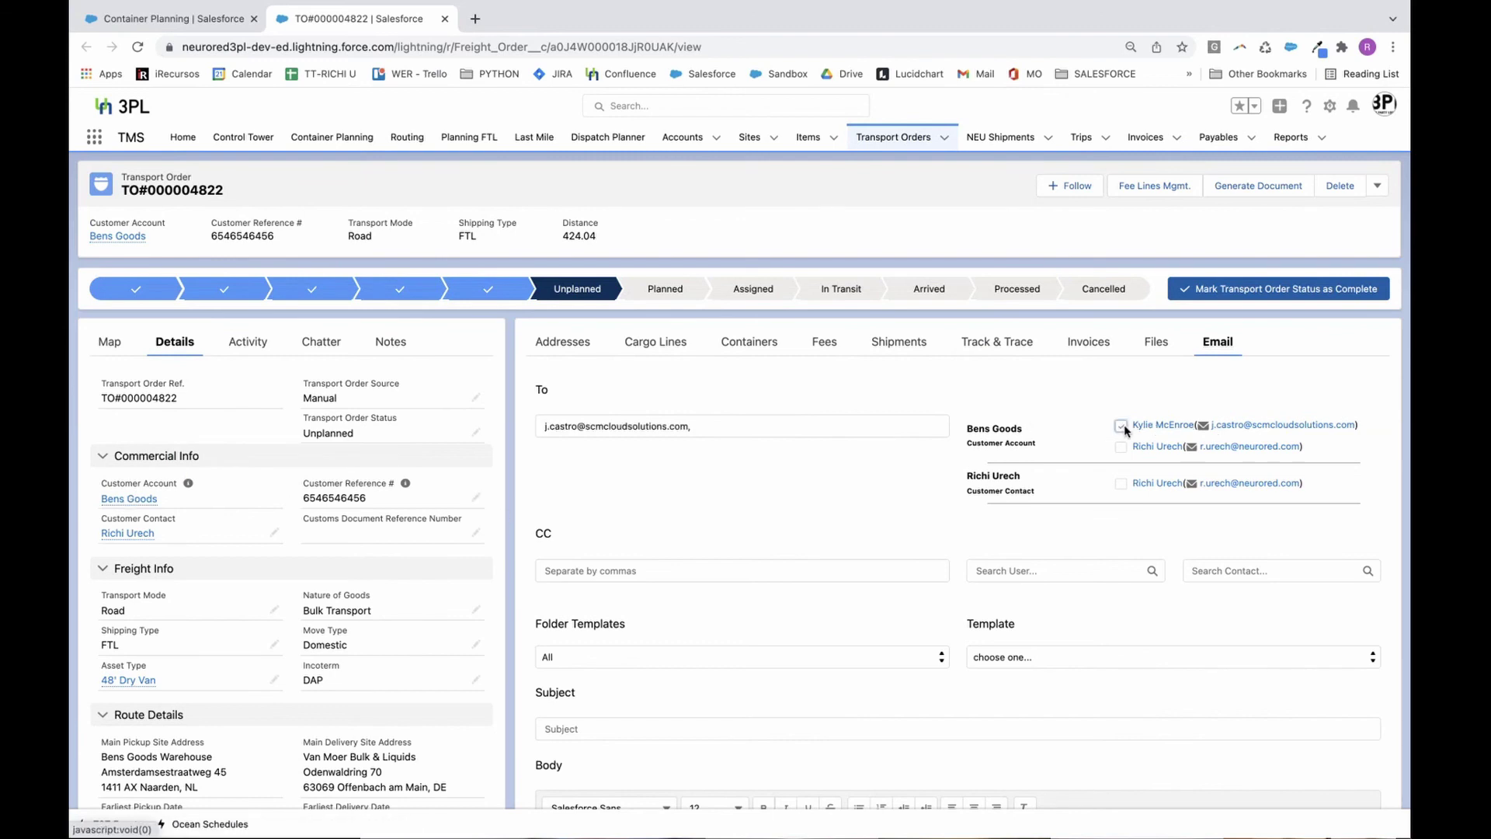
scroll(992, 568, "down", 2)
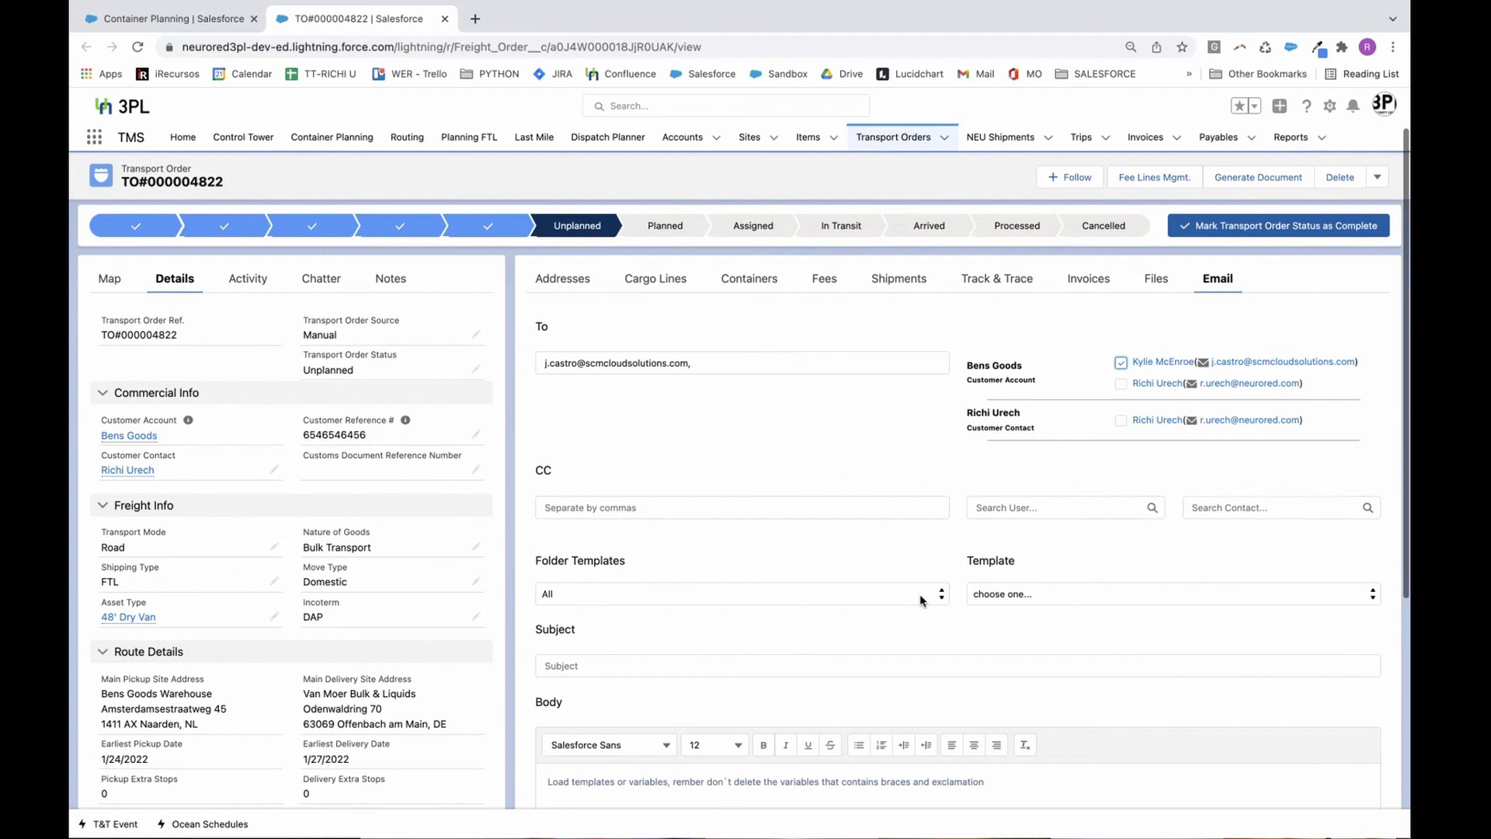
Step: Load the Freight Order Created template from the Freight Order template folder into the email
left_click(926, 600)
left_click(858, 626)
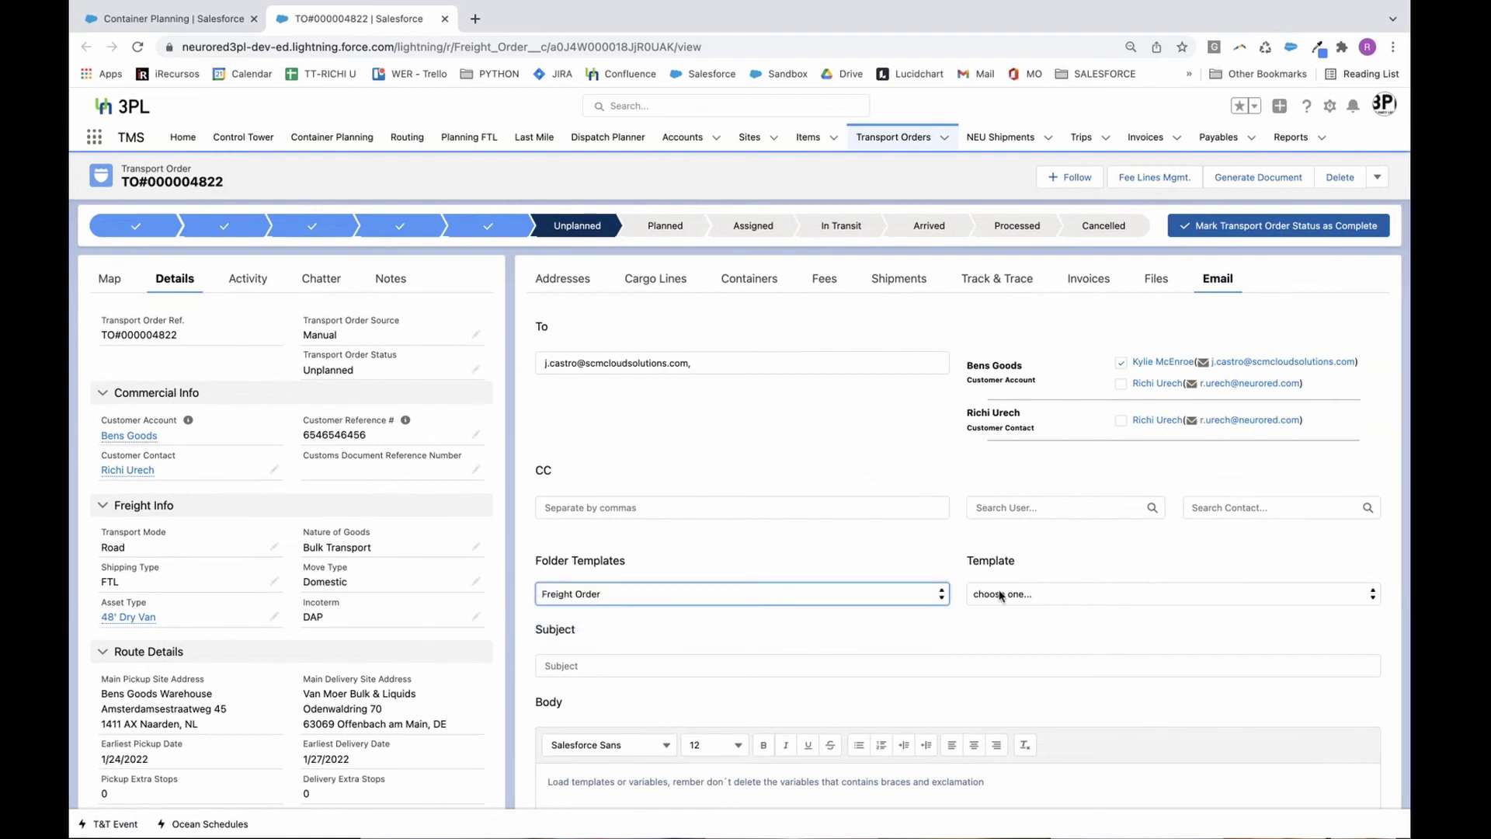
scroll(849, 539, "down", 2)
left_click(1036, 528)
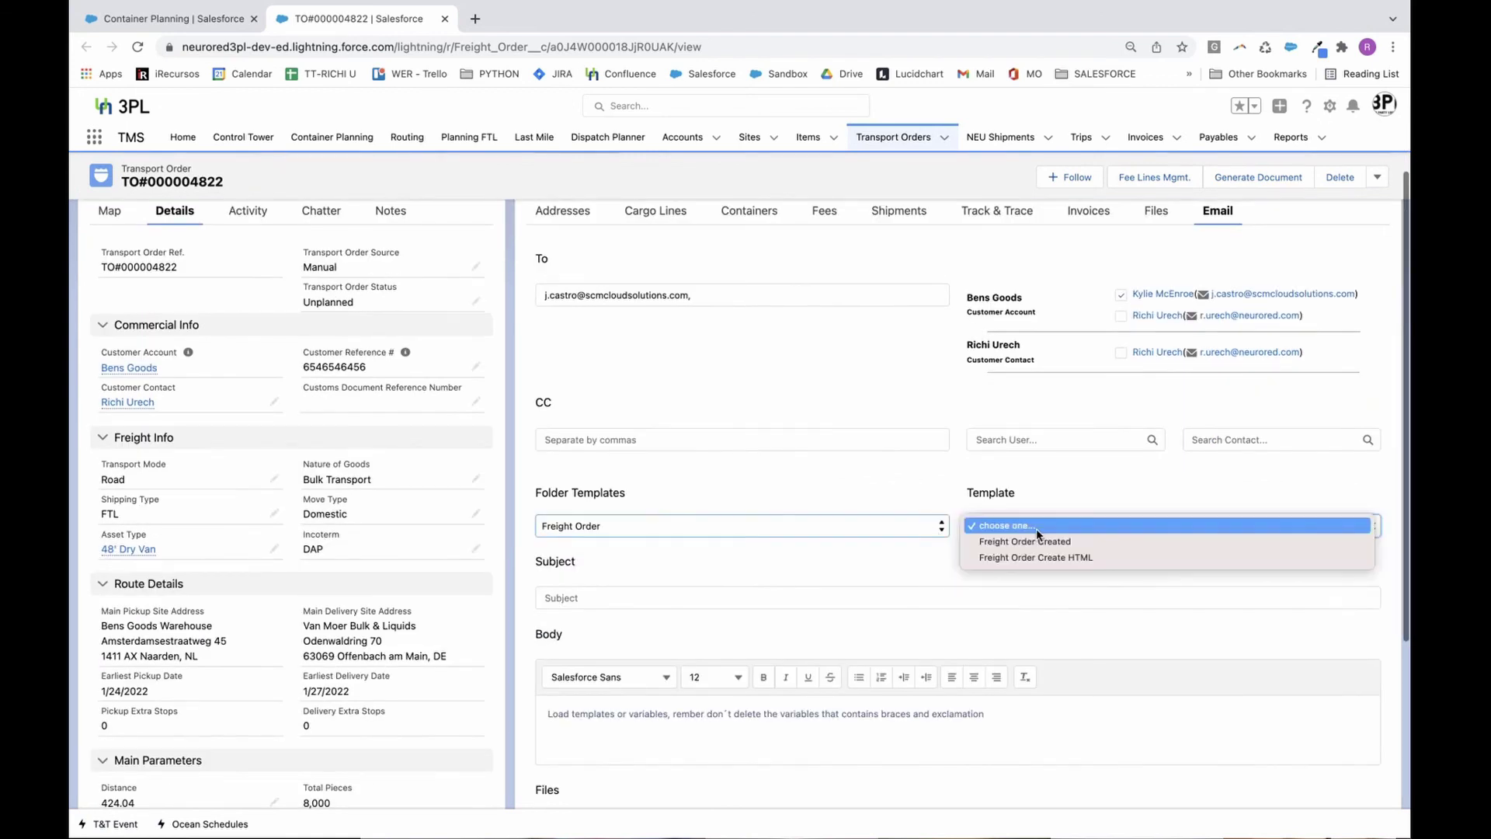
left_click(1033, 534)
left_click(1032, 542)
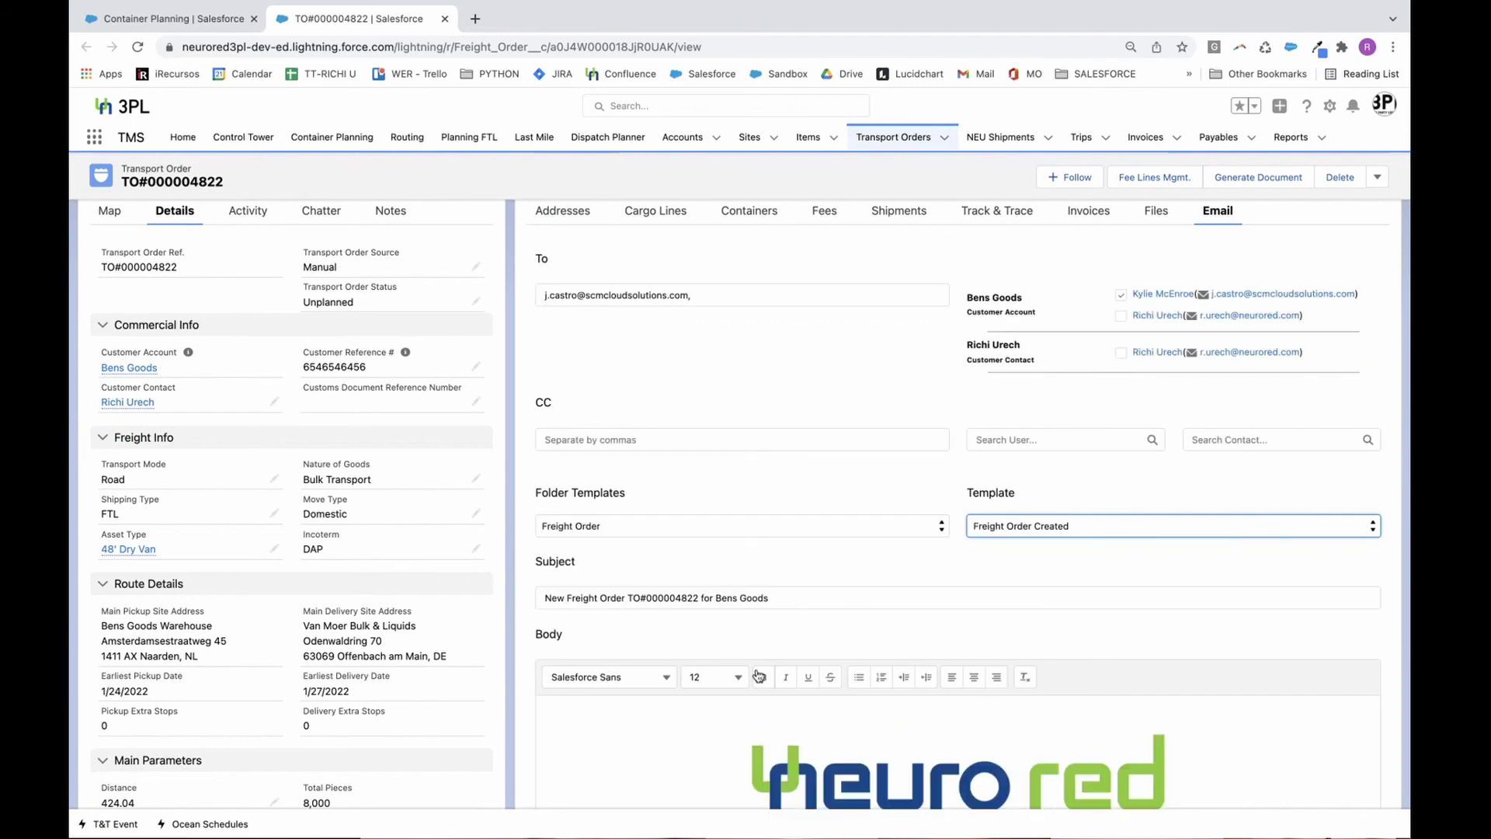
Step: Check the email body, attach both the quote and CMR PDF files, and send the email
scroll(787, 674, "down", 5)
scroll(800, 660, "down", 5)
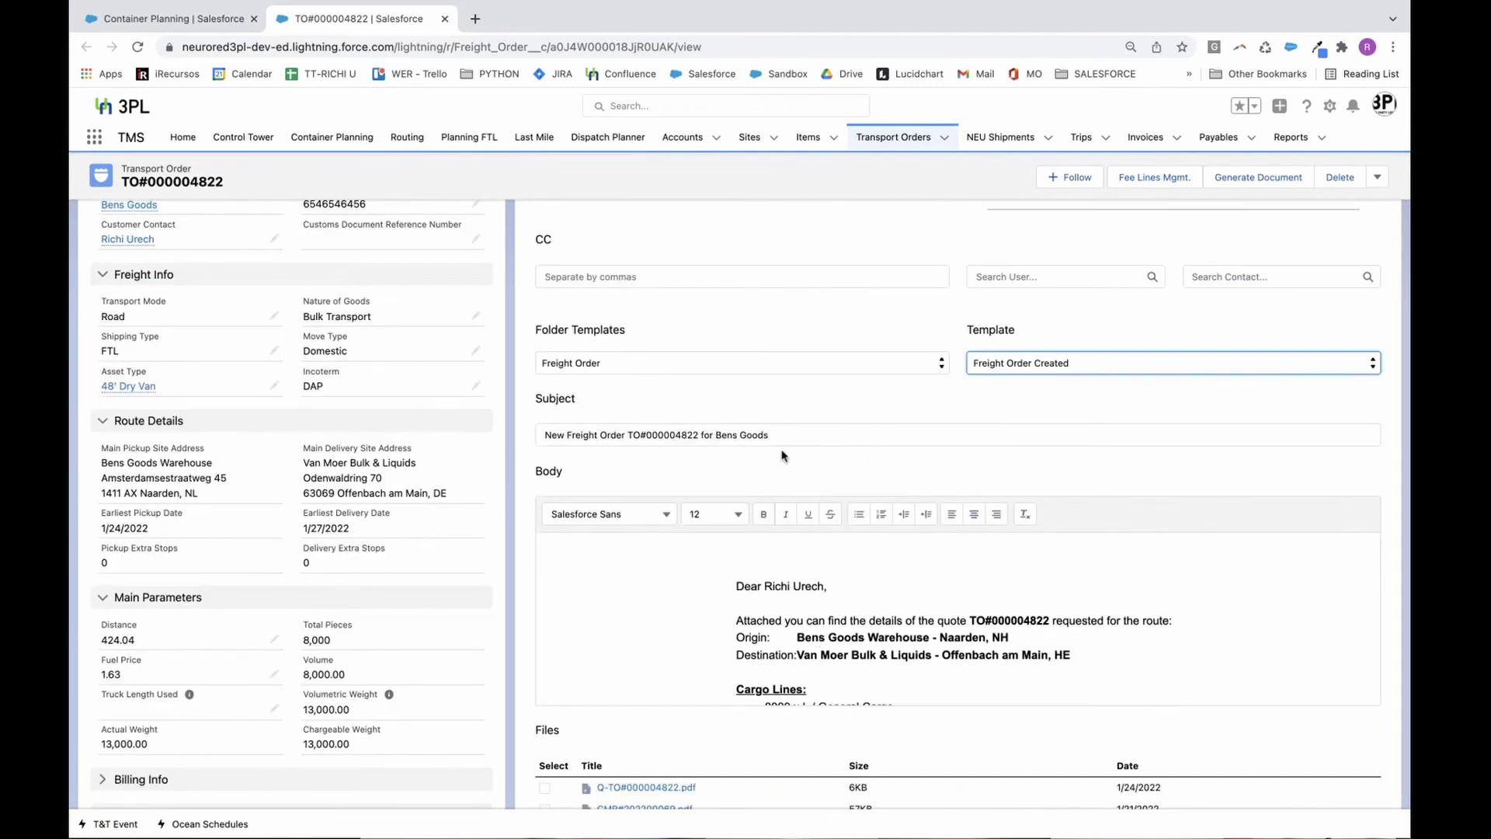
scroll(995, 610, "down", 5)
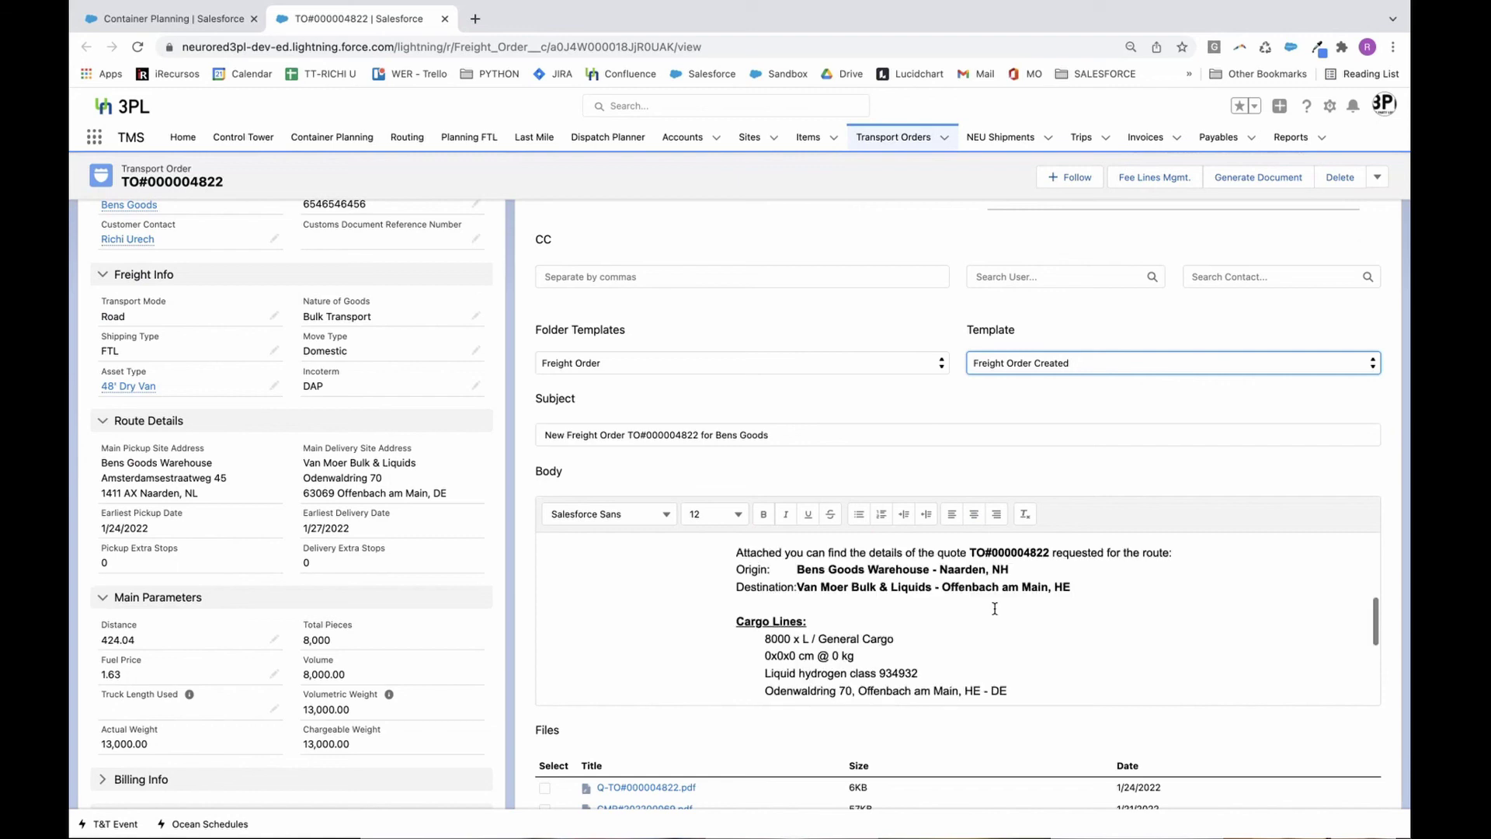
scroll(786, 664, "down", 2)
left_click(545, 707)
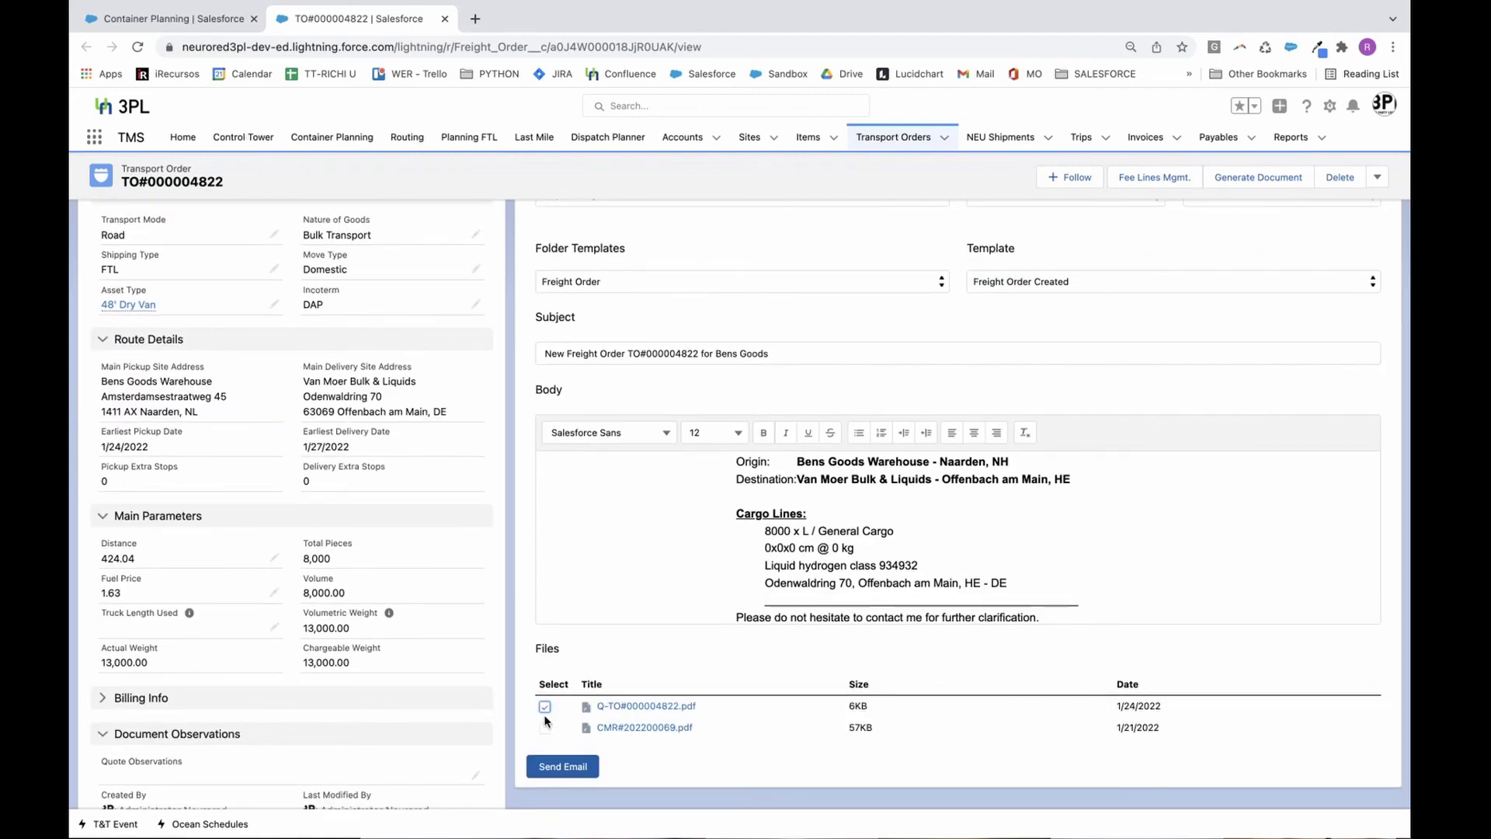
left_click(545, 728)
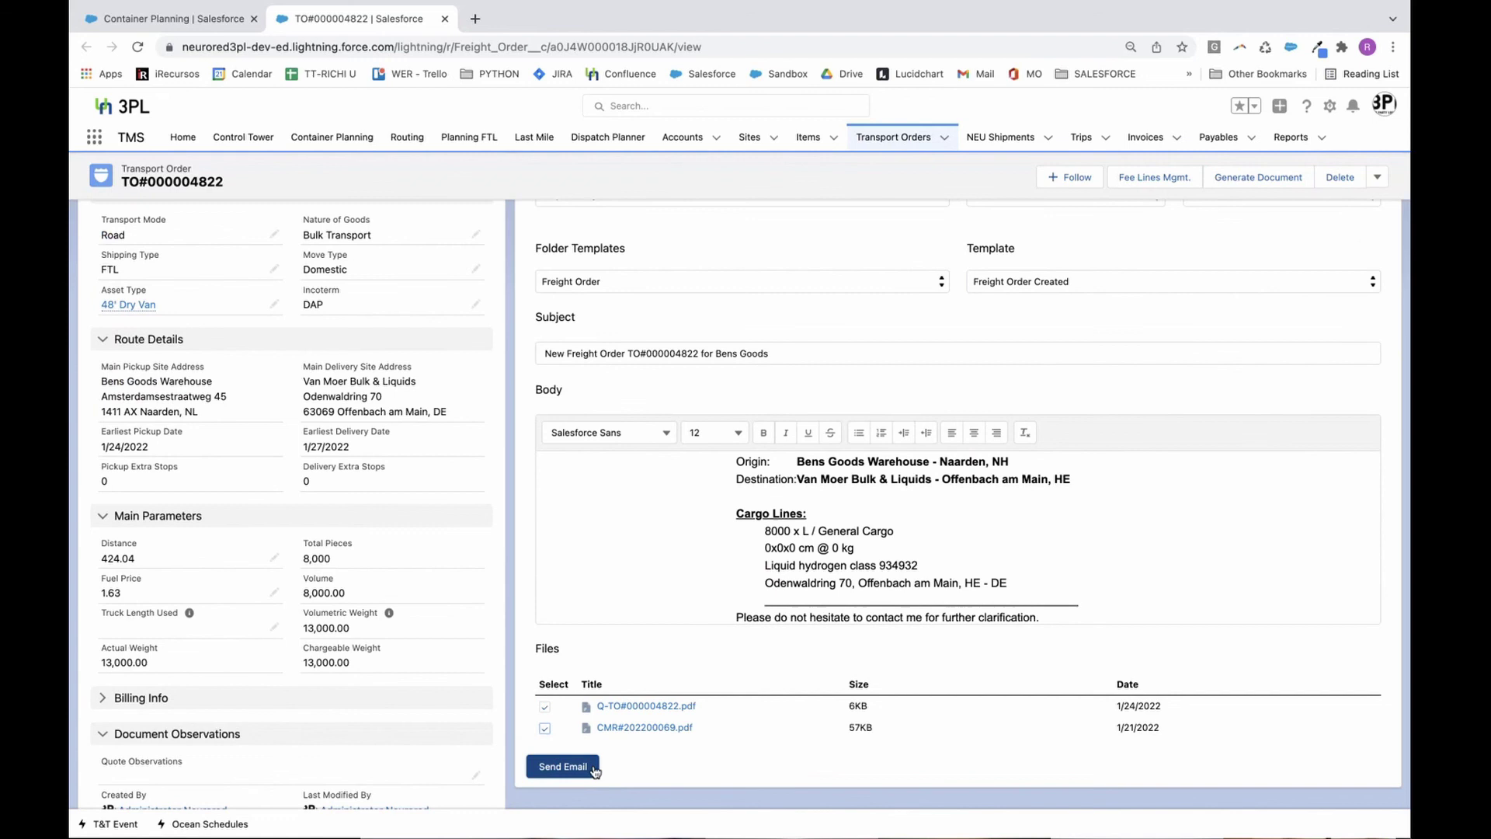
left_click(563, 767)
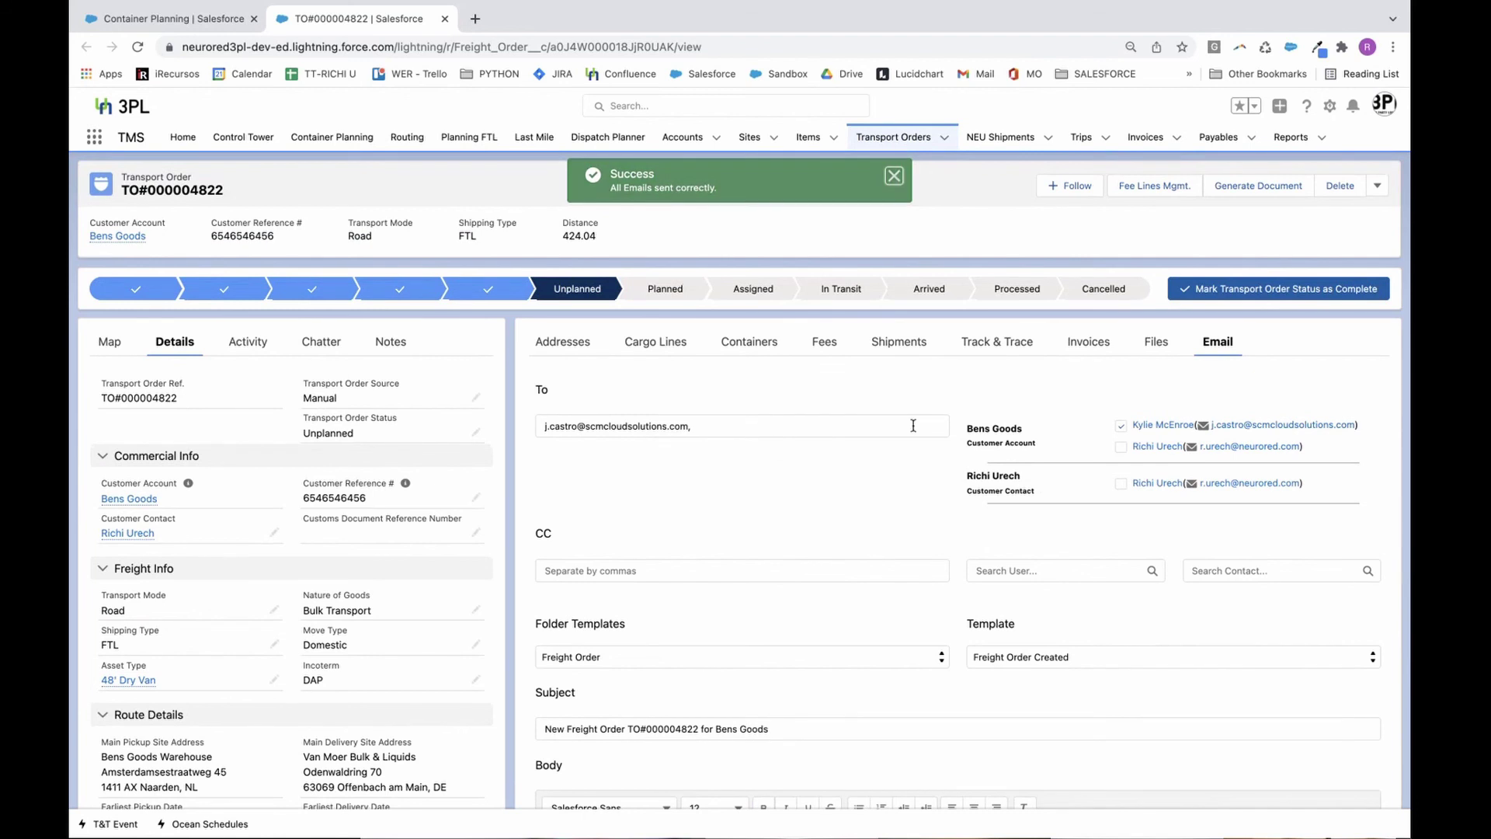
Step: Open the sent email from the transport order's activity history, examine its message and details, and return to the order
scroll(770, 424, "down", 5)
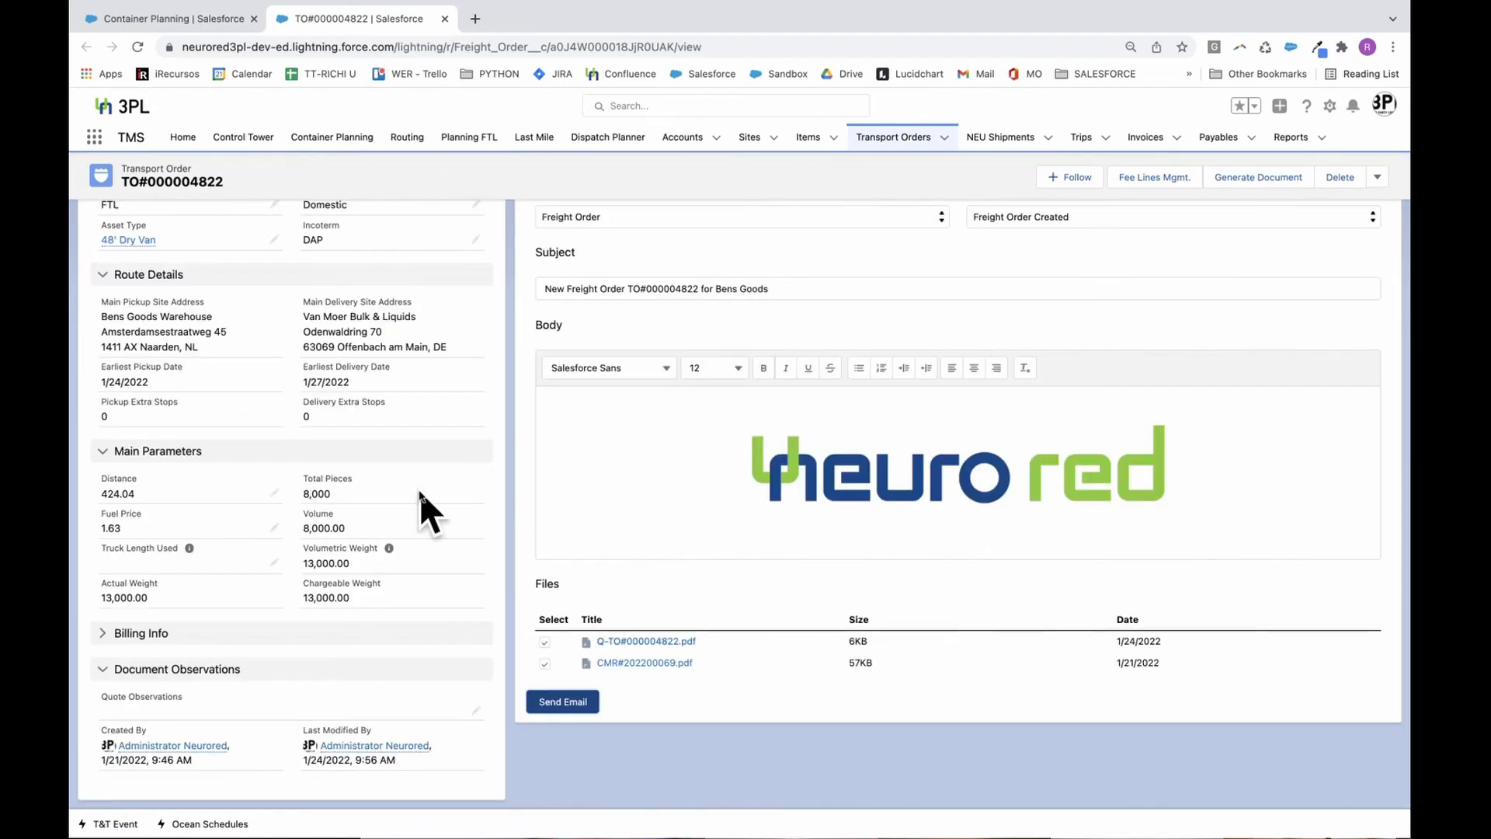
scroll(420, 492, "up", 5)
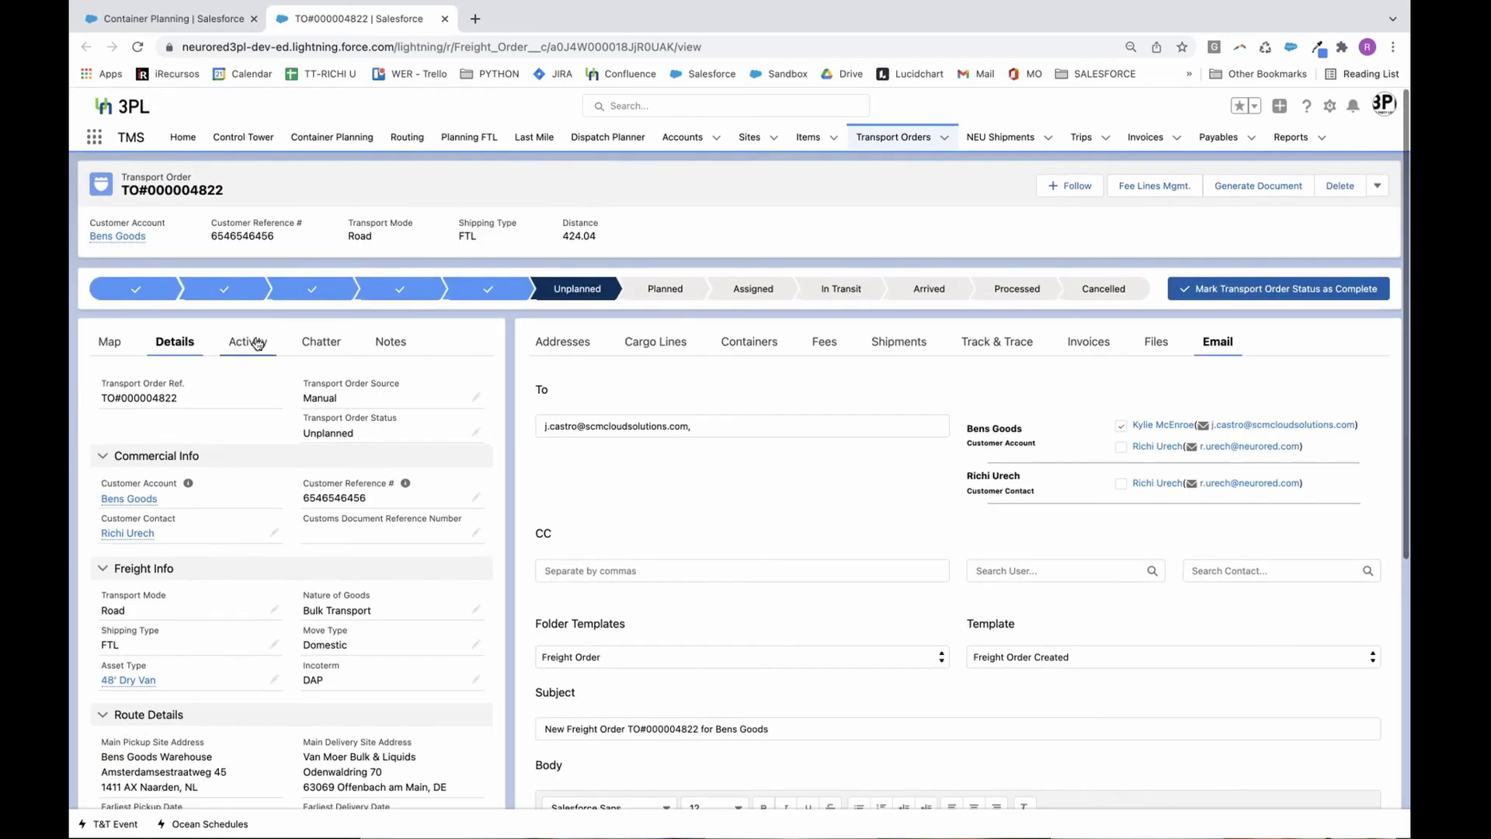
left_click(246, 342)
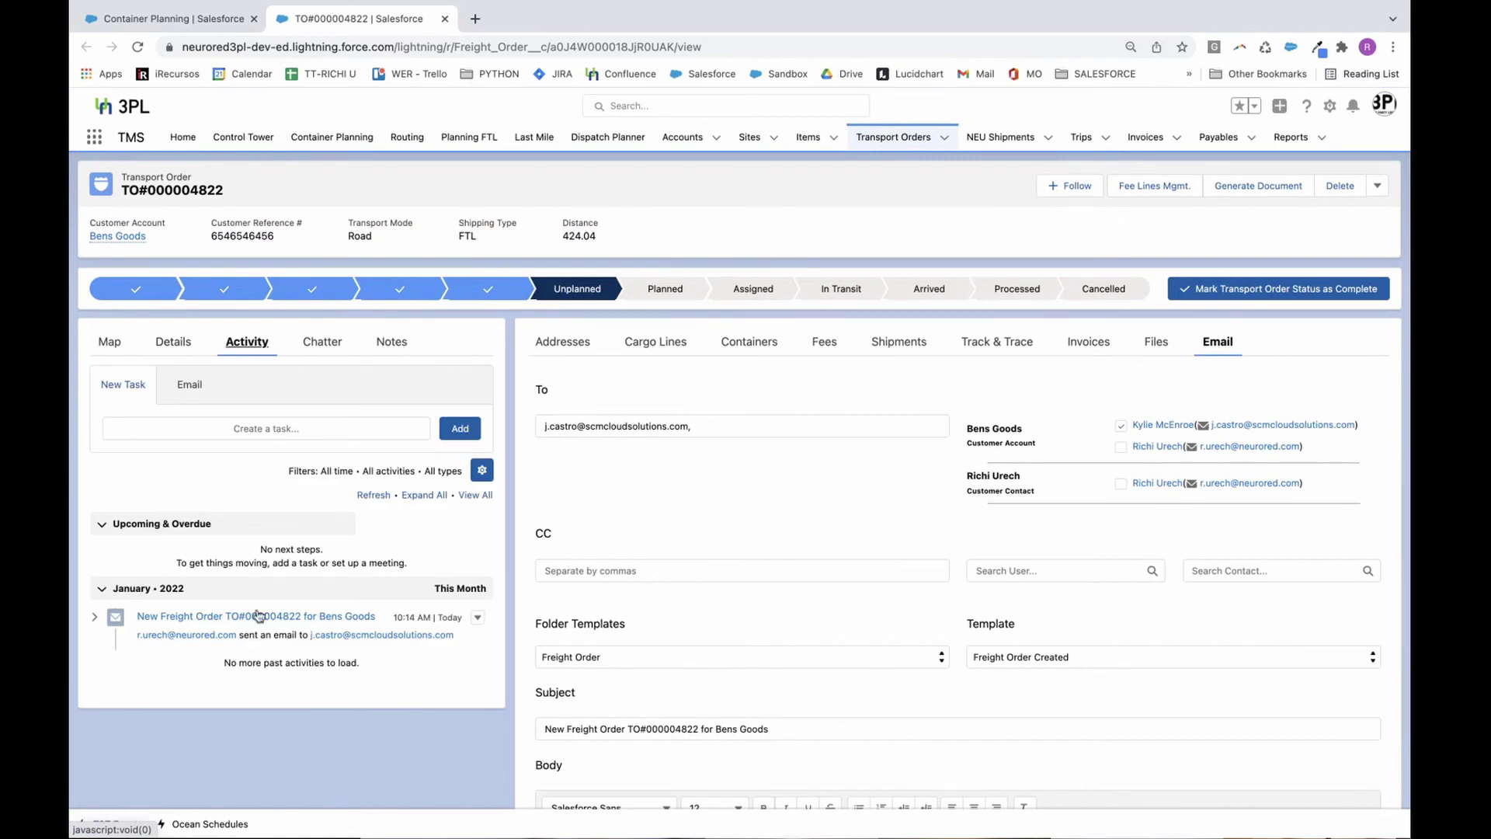
left_click(188, 619)
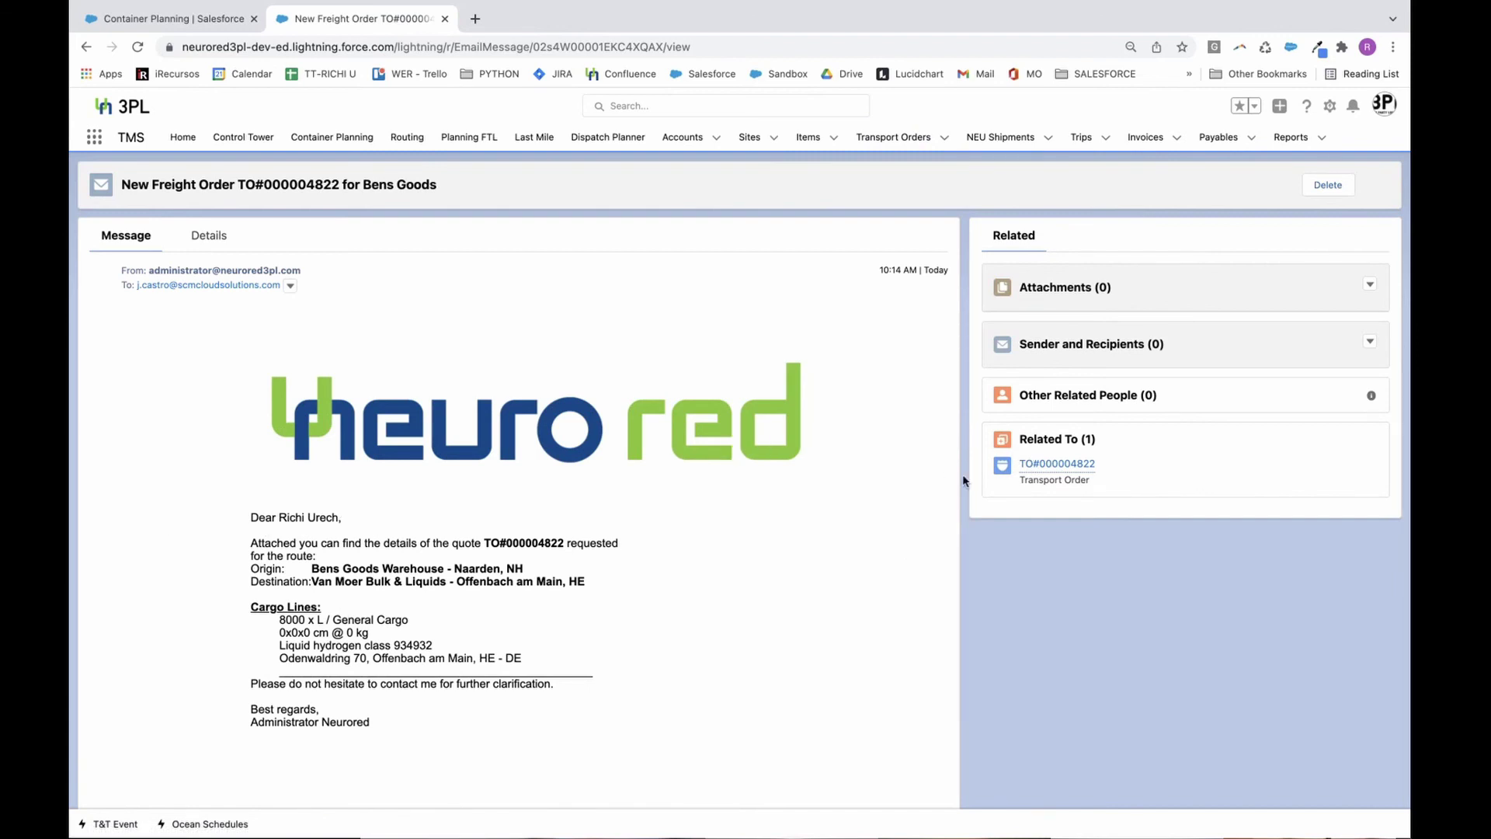
left_click(216, 237)
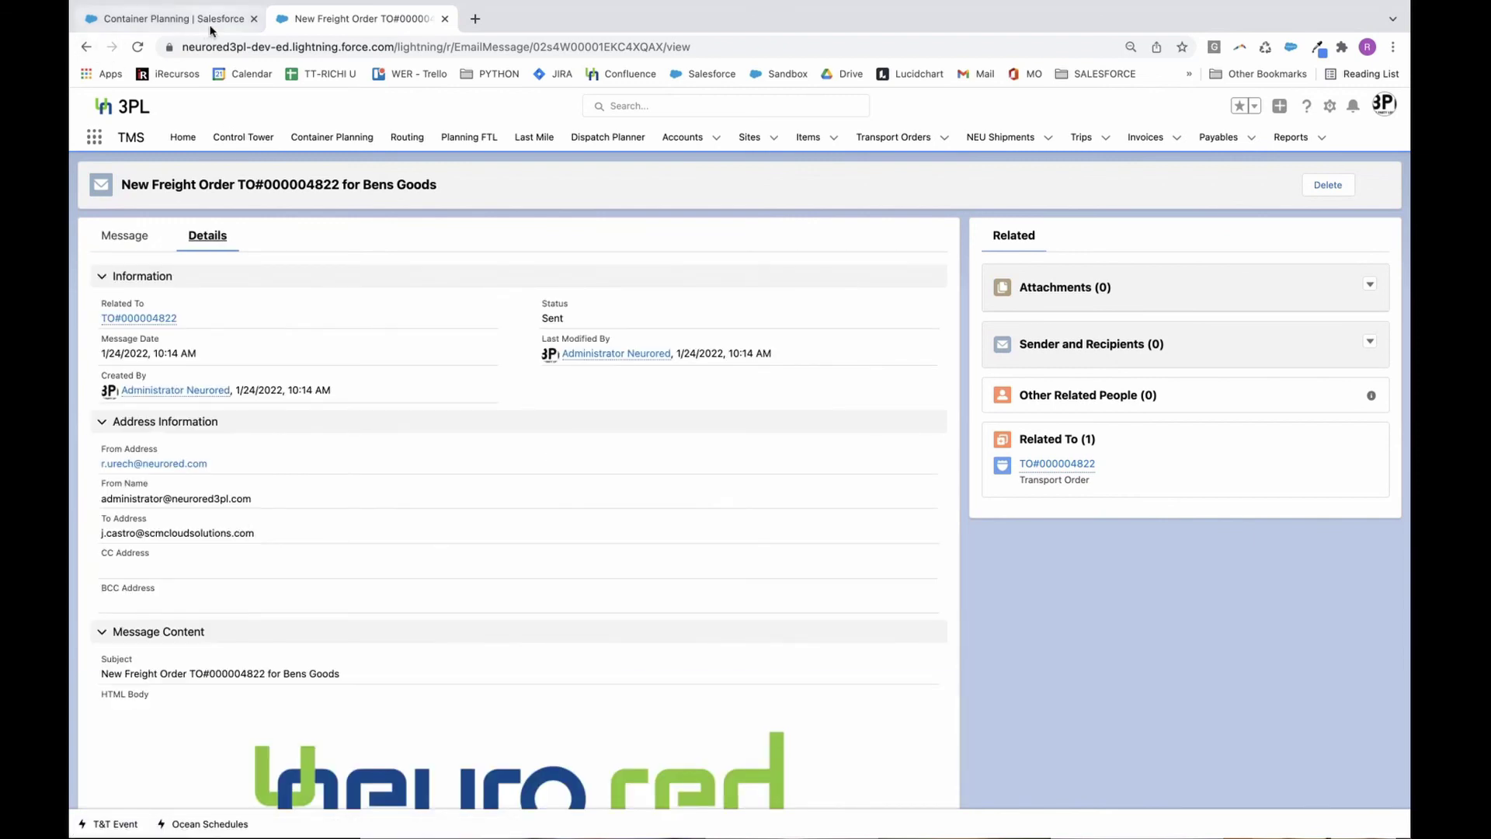
left_click(92, 48)
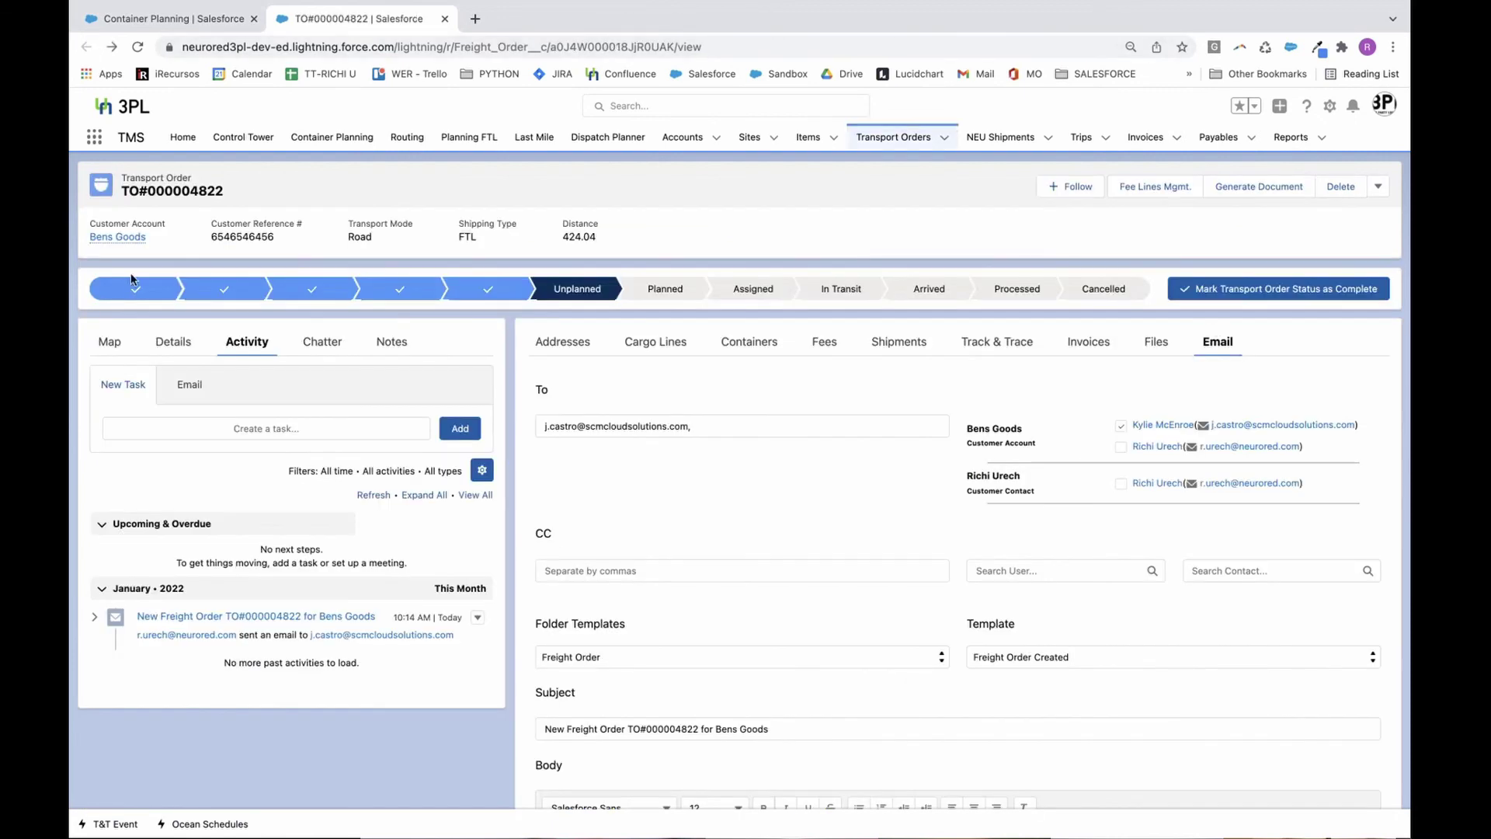